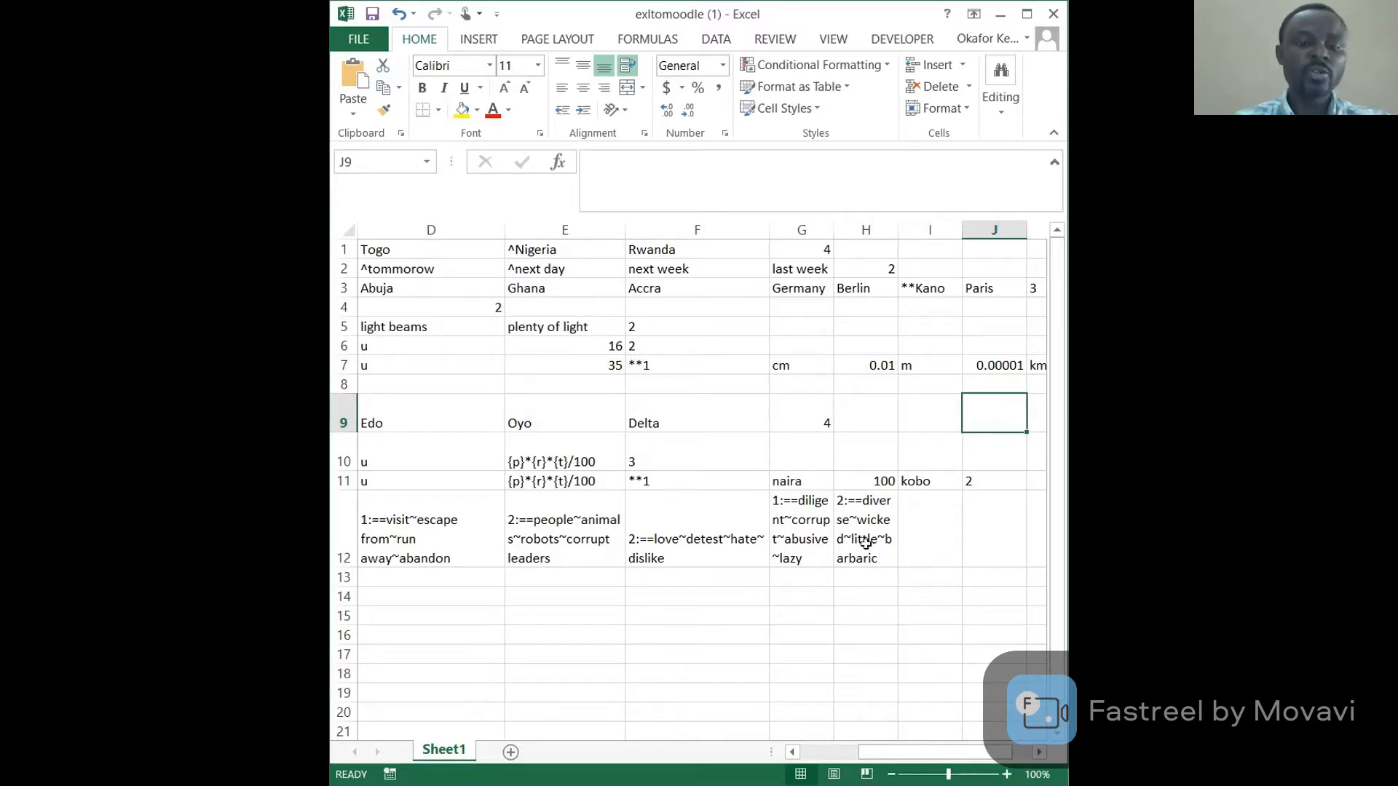
Inspect the kilometre conversion factor in row 7 of the question workbook and minimise the workbook.
{"action": "left_click_drag", "start_coordinate": [890, 754], "coordinate": [904, 754]}
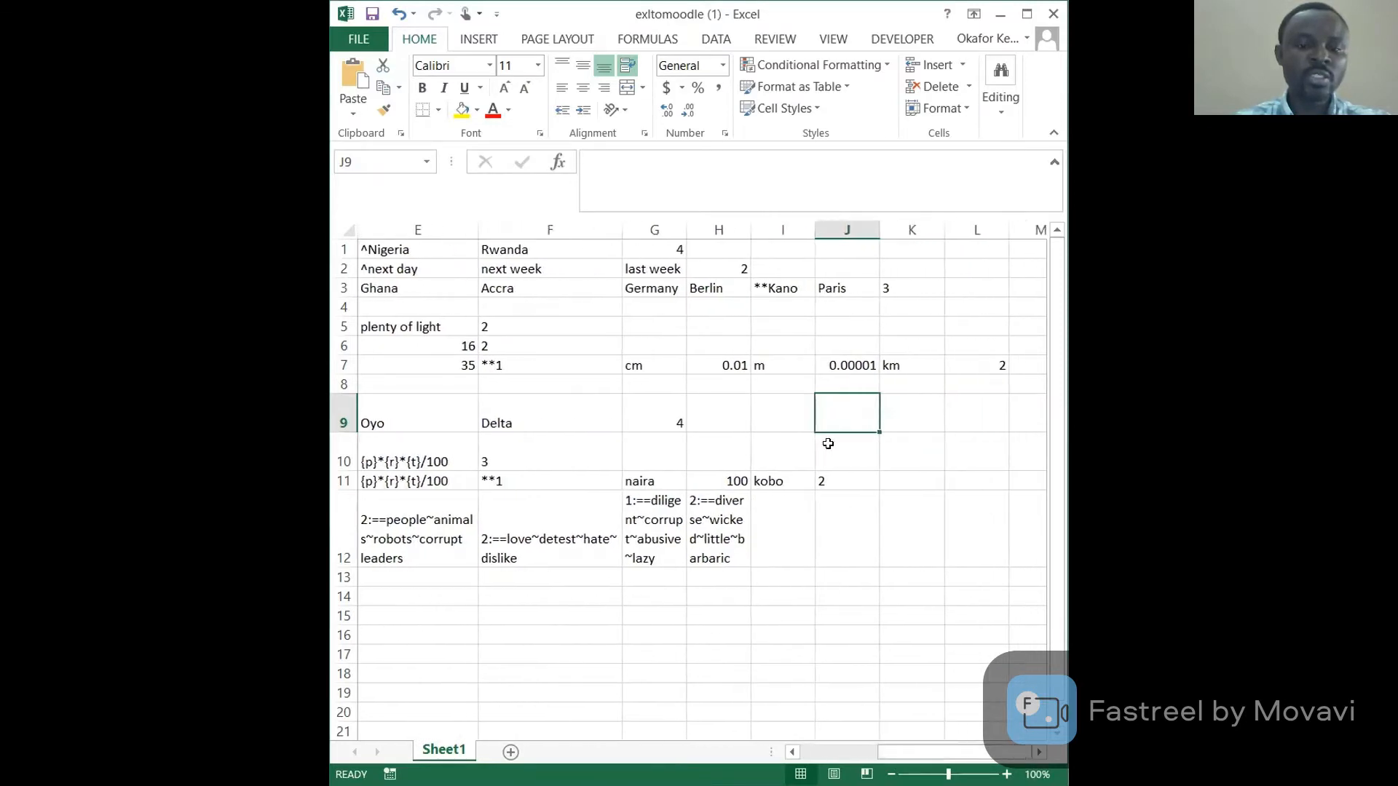
{"action": "left_click", "coordinate": [853, 363]}
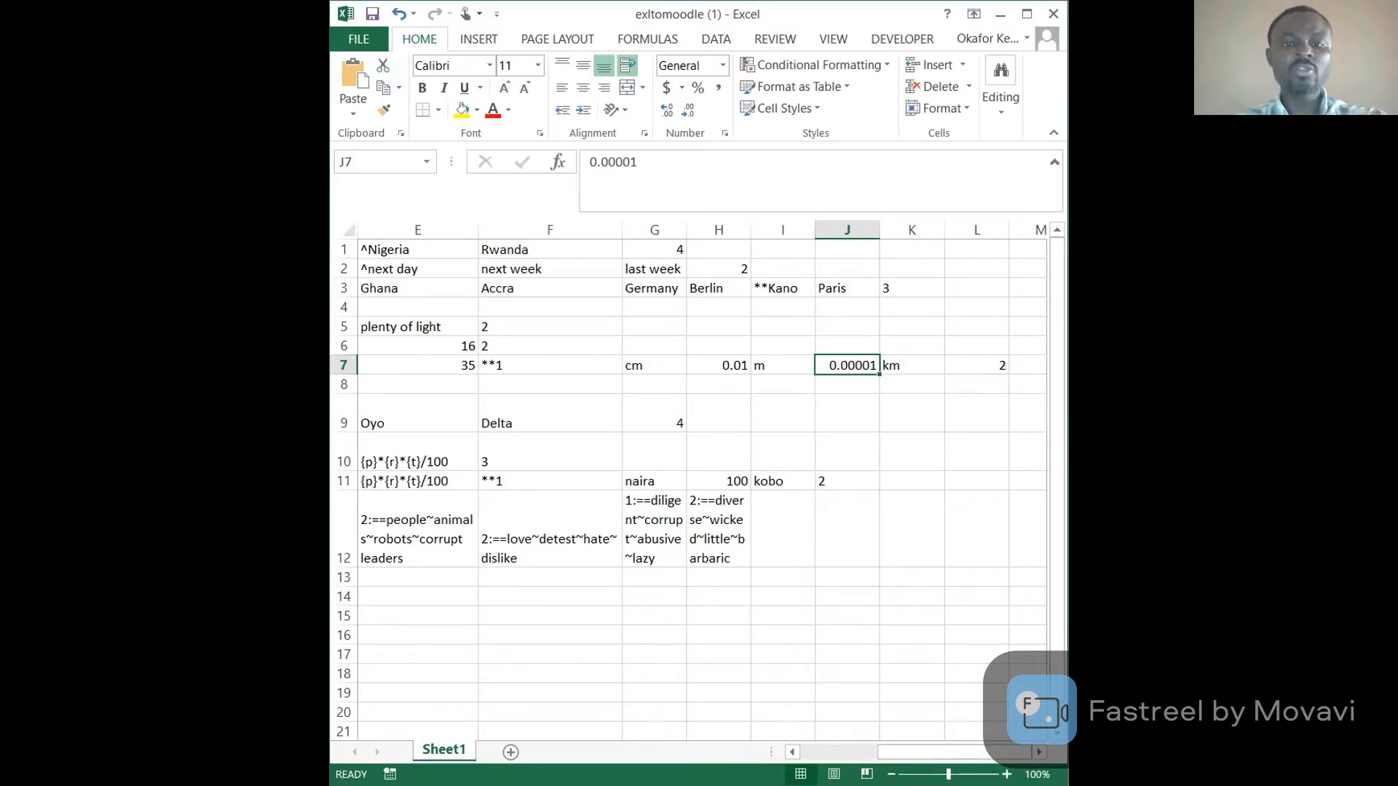
{"action": "left_click", "coordinate": [996, 15]}
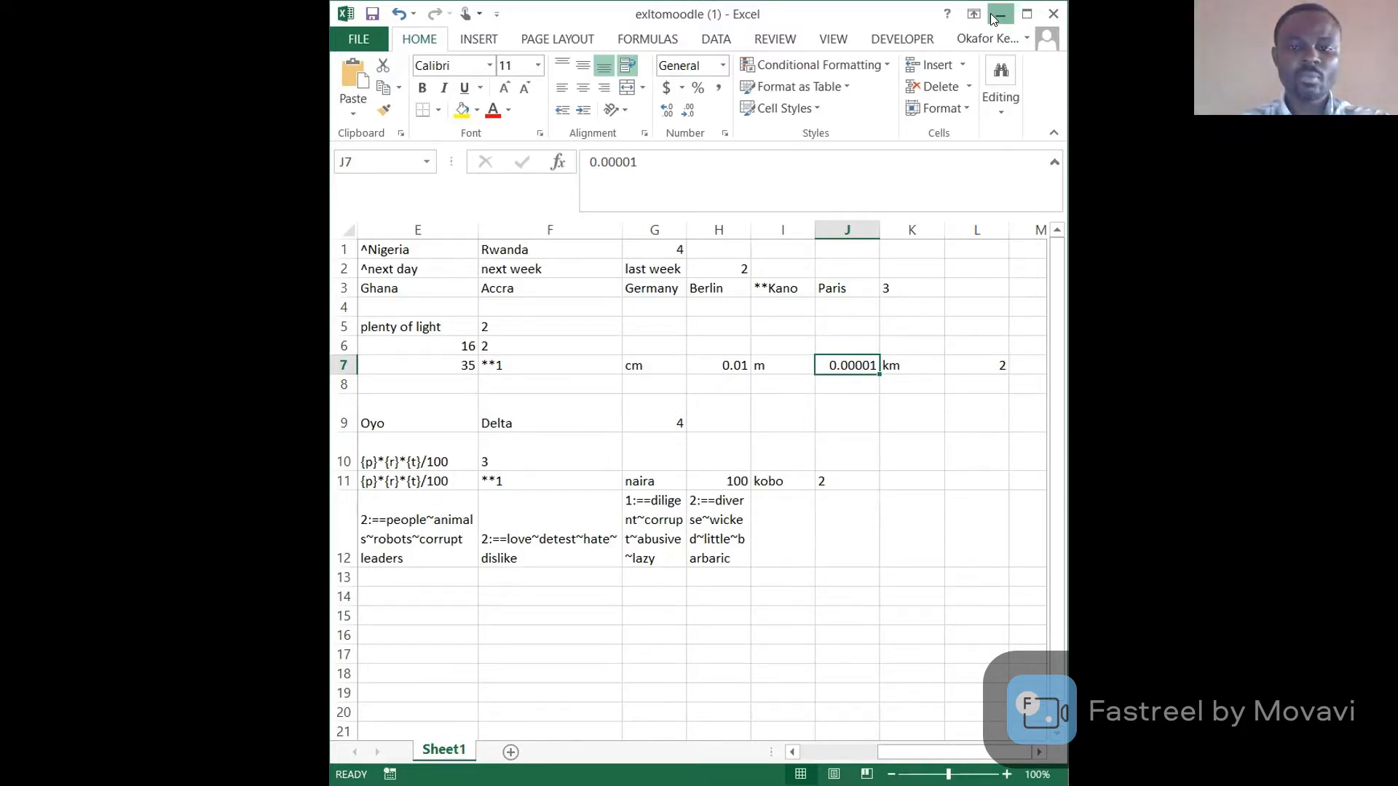
{"action": "left_click", "coordinate": [993, 18]}
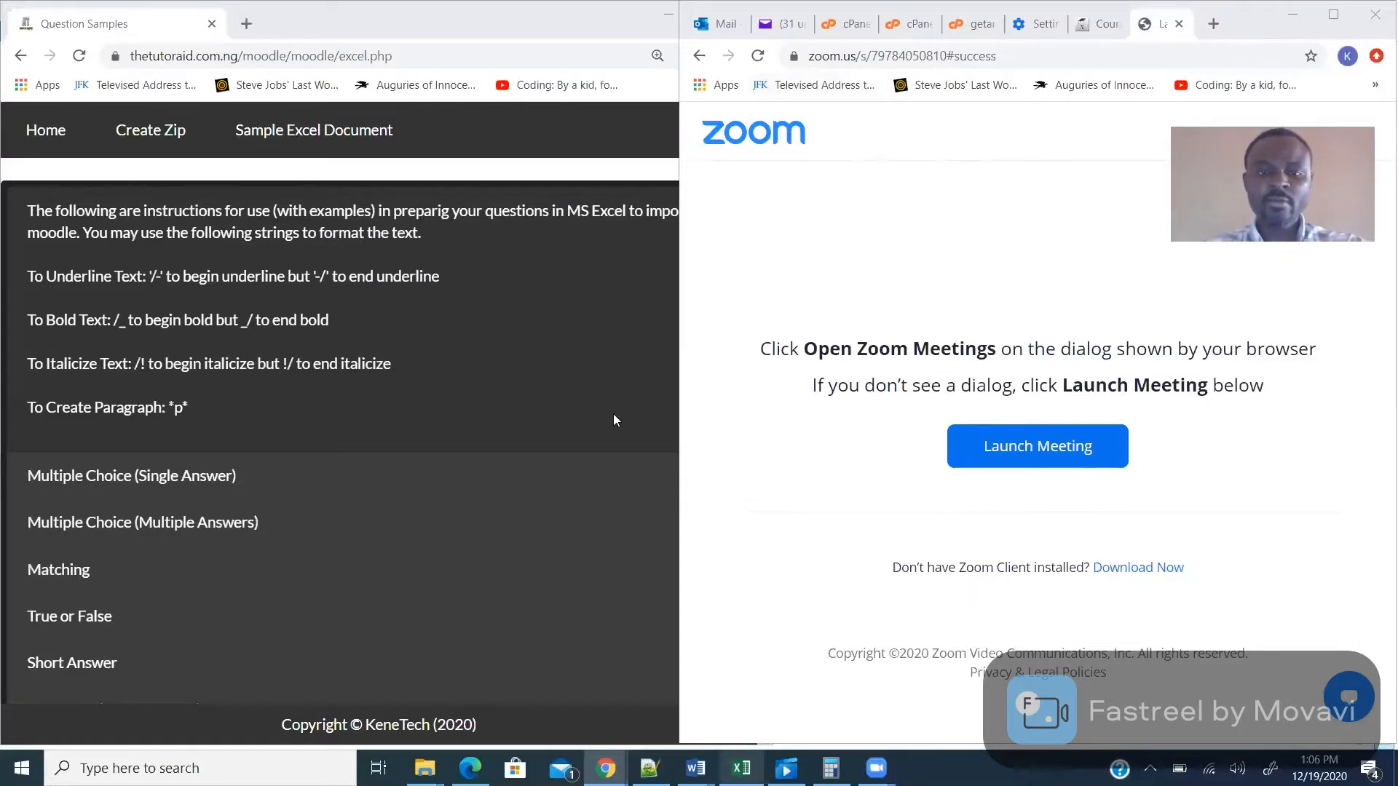
Show the English Language Year 11 Moodle course in the second browser window and return to the Question Samples page.
{"action": "left_click", "coordinate": [543, 402]}
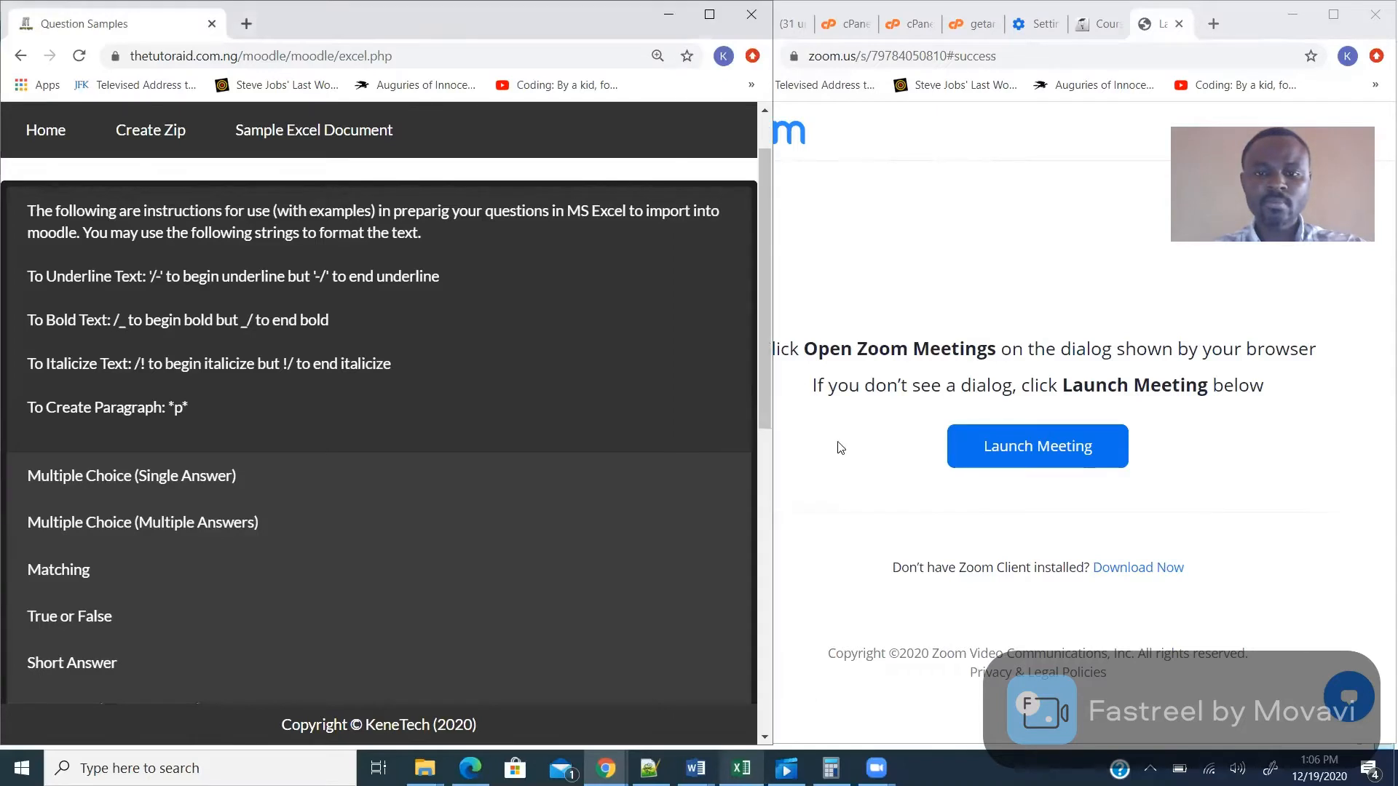
{"action": "left_click", "coordinate": [1097, 24]}
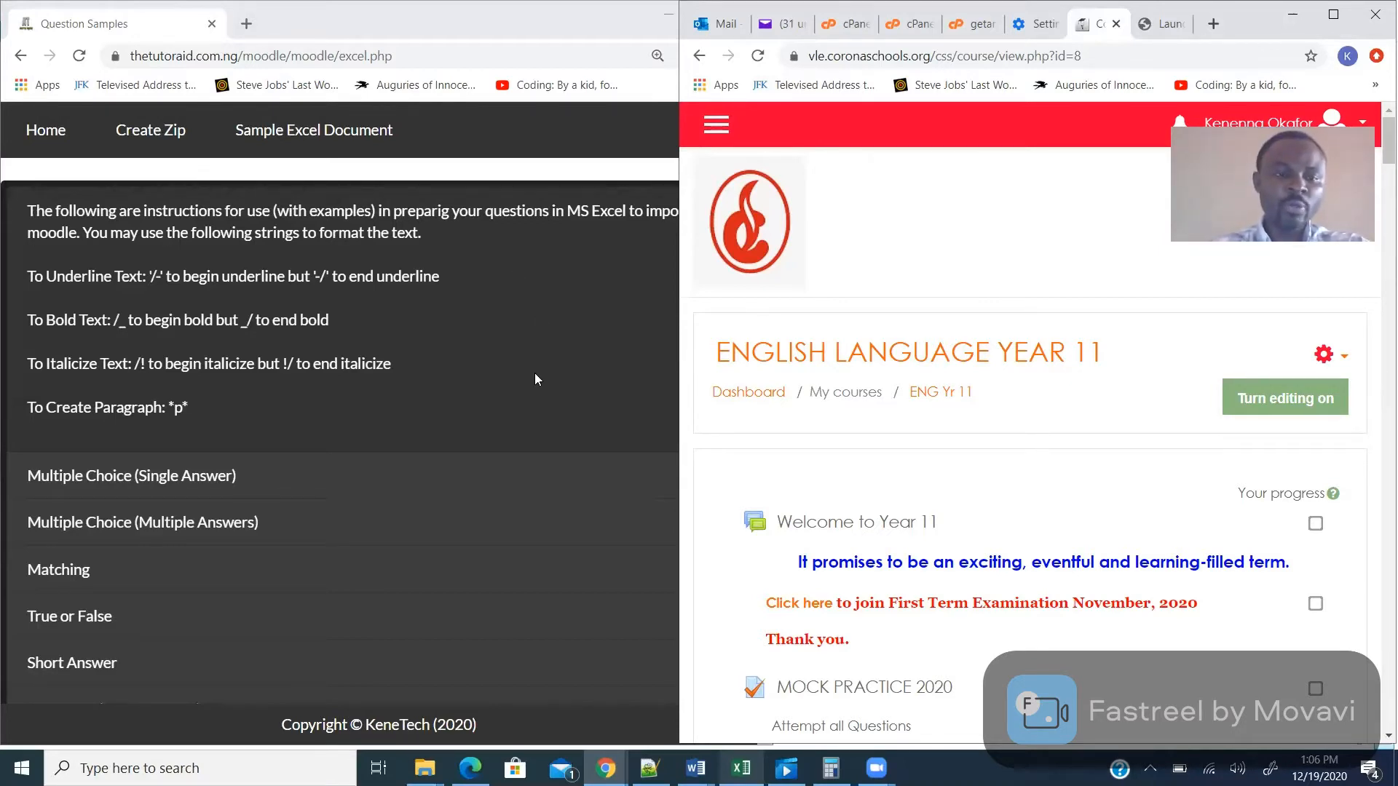
{"action": "left_click", "coordinate": [492, 372]}
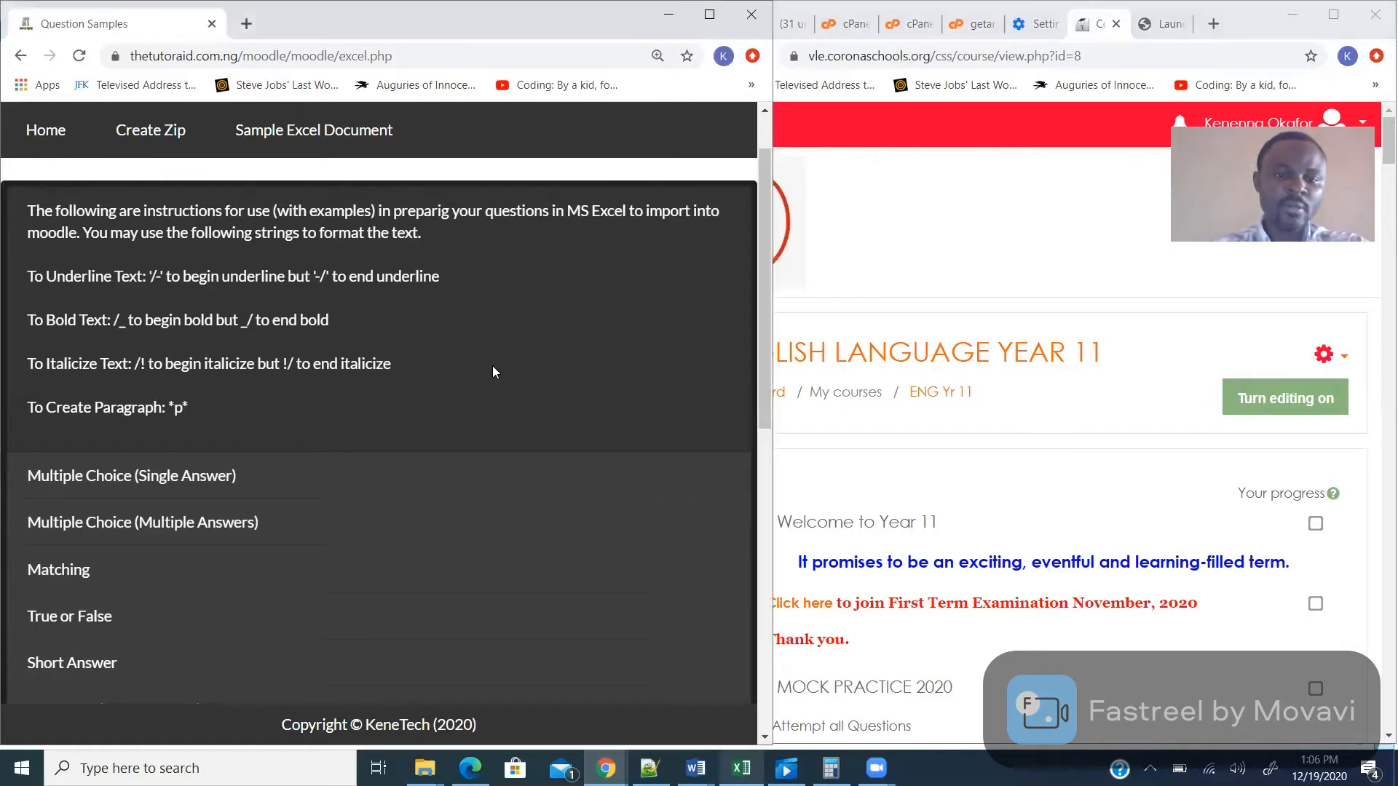
Start choosing a file for the MS Excel document upload and search the Documents folder for "exl" and "exl2m".
{"action": "left_click_drag", "start_coordinate": [766, 330], "coordinate": [758, 691]}
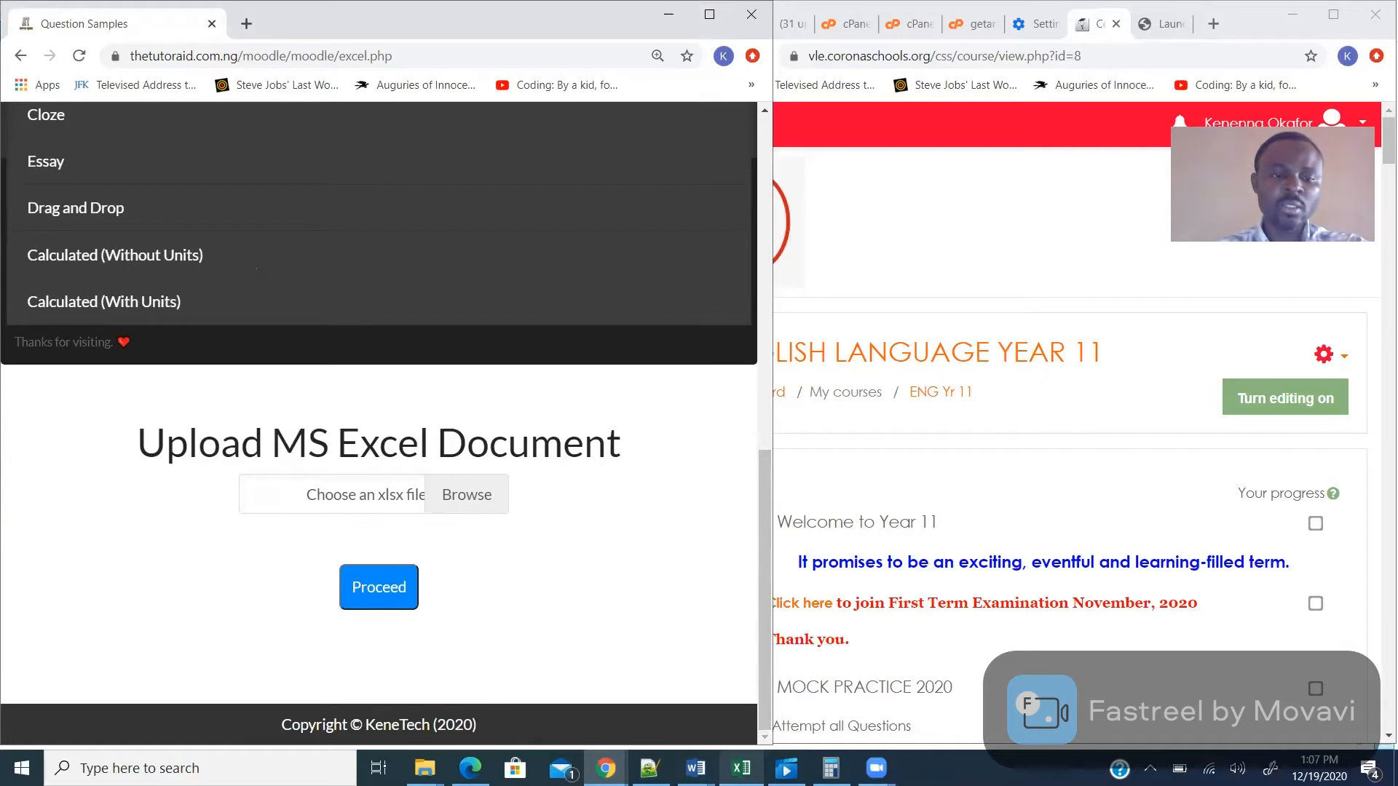
{"action": "left_click", "coordinate": [375, 508]}
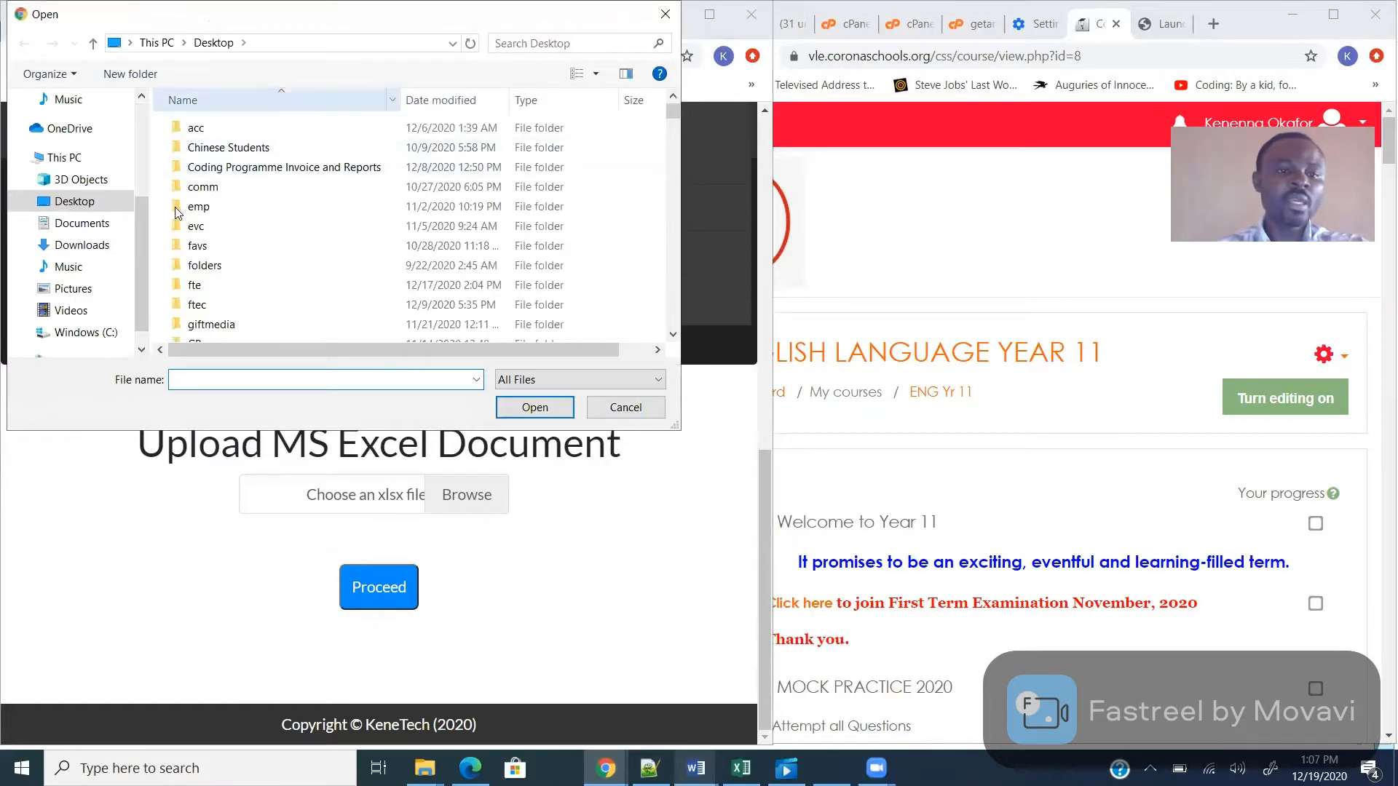
{"action": "left_click", "coordinate": [83, 225]}
{"action": "left_click", "coordinate": [544, 44]}
{"action": "type", "text": "ex"}
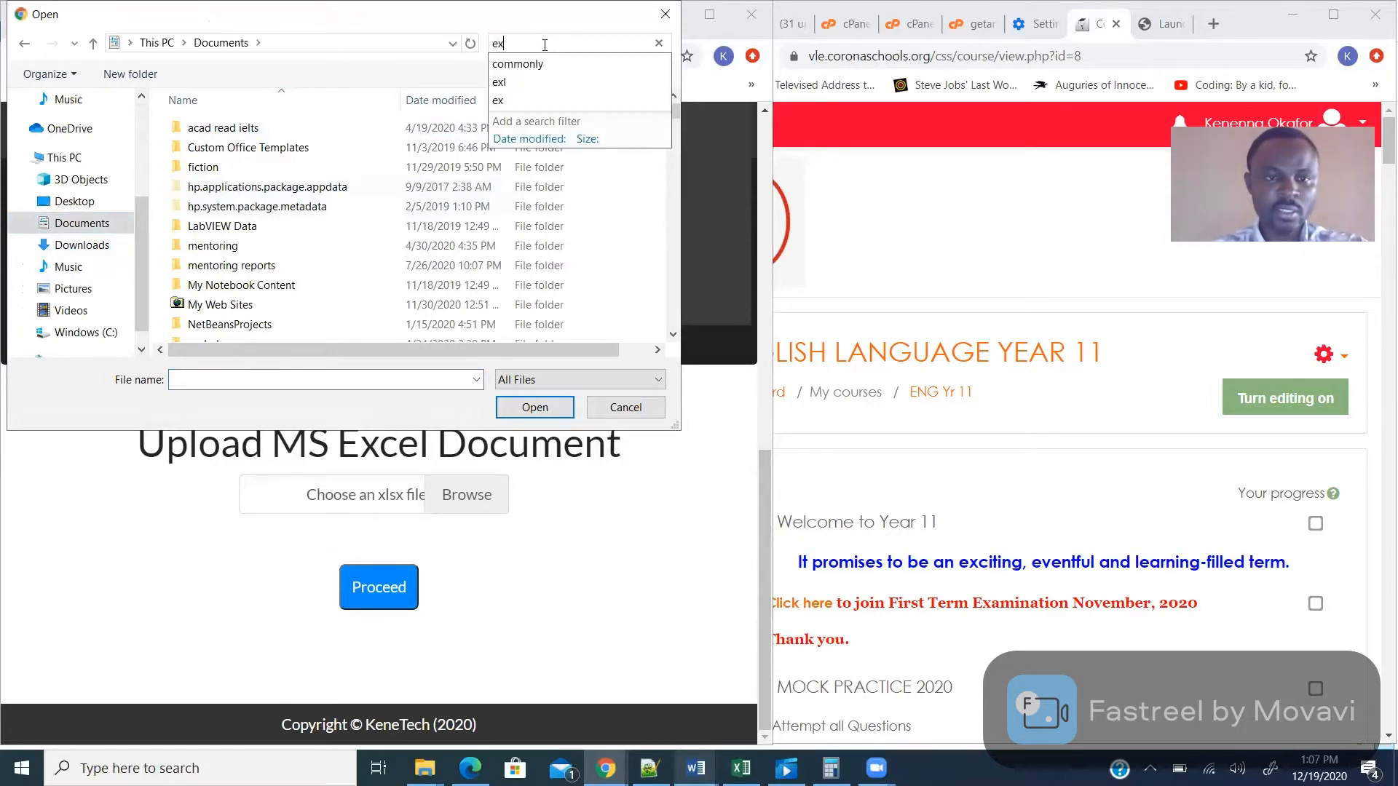
{"action": "type", "text": "l"}
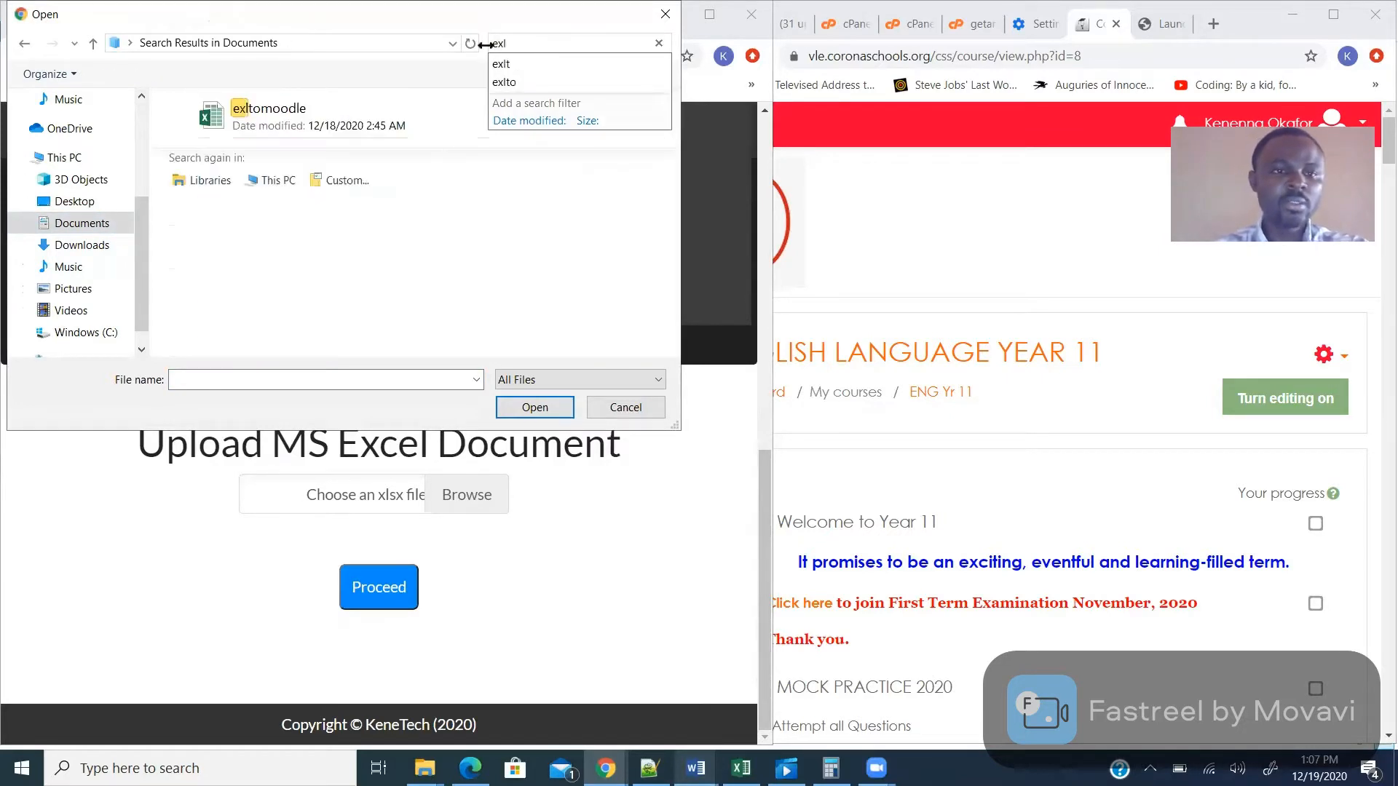
{"action": "key", "text": "BackSpace"}
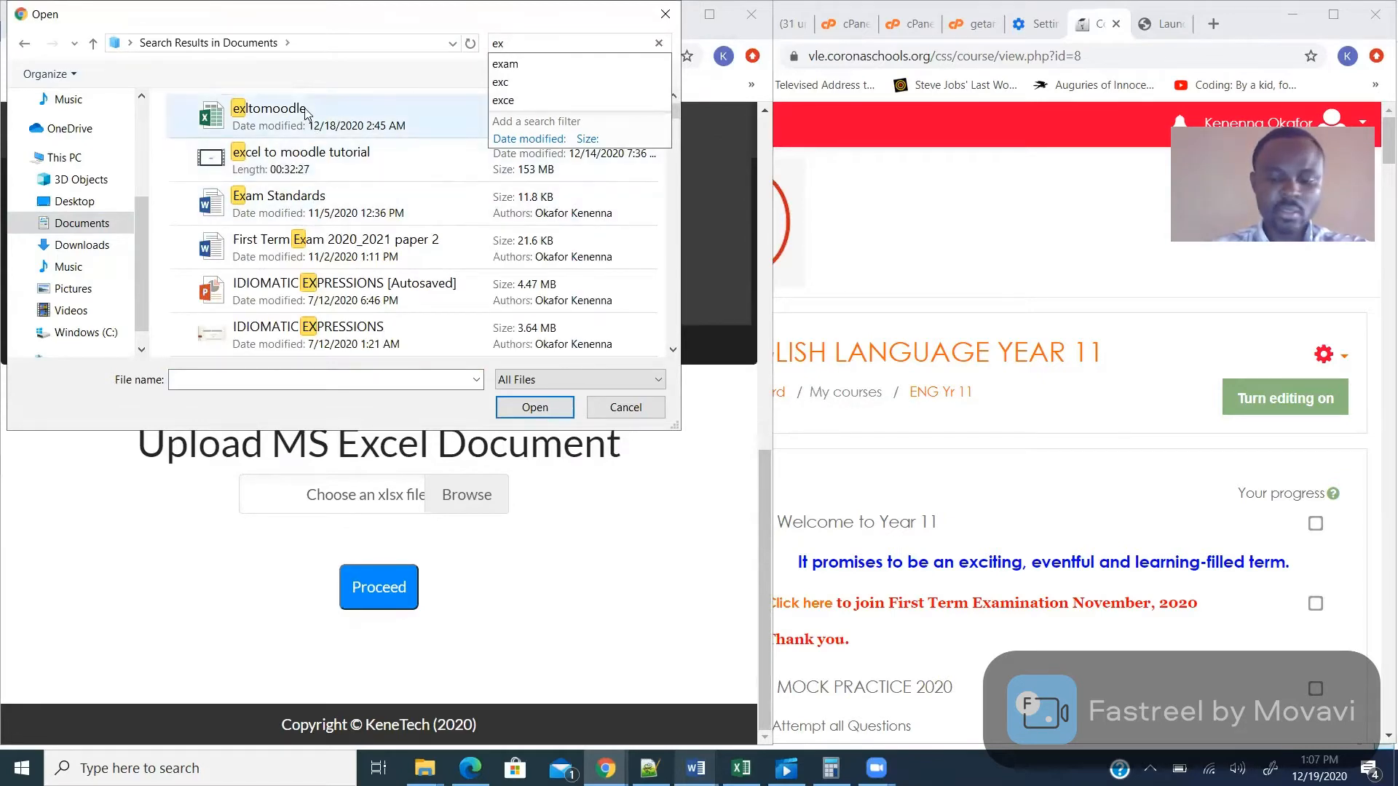
{"action": "type", "text": "l2m"}
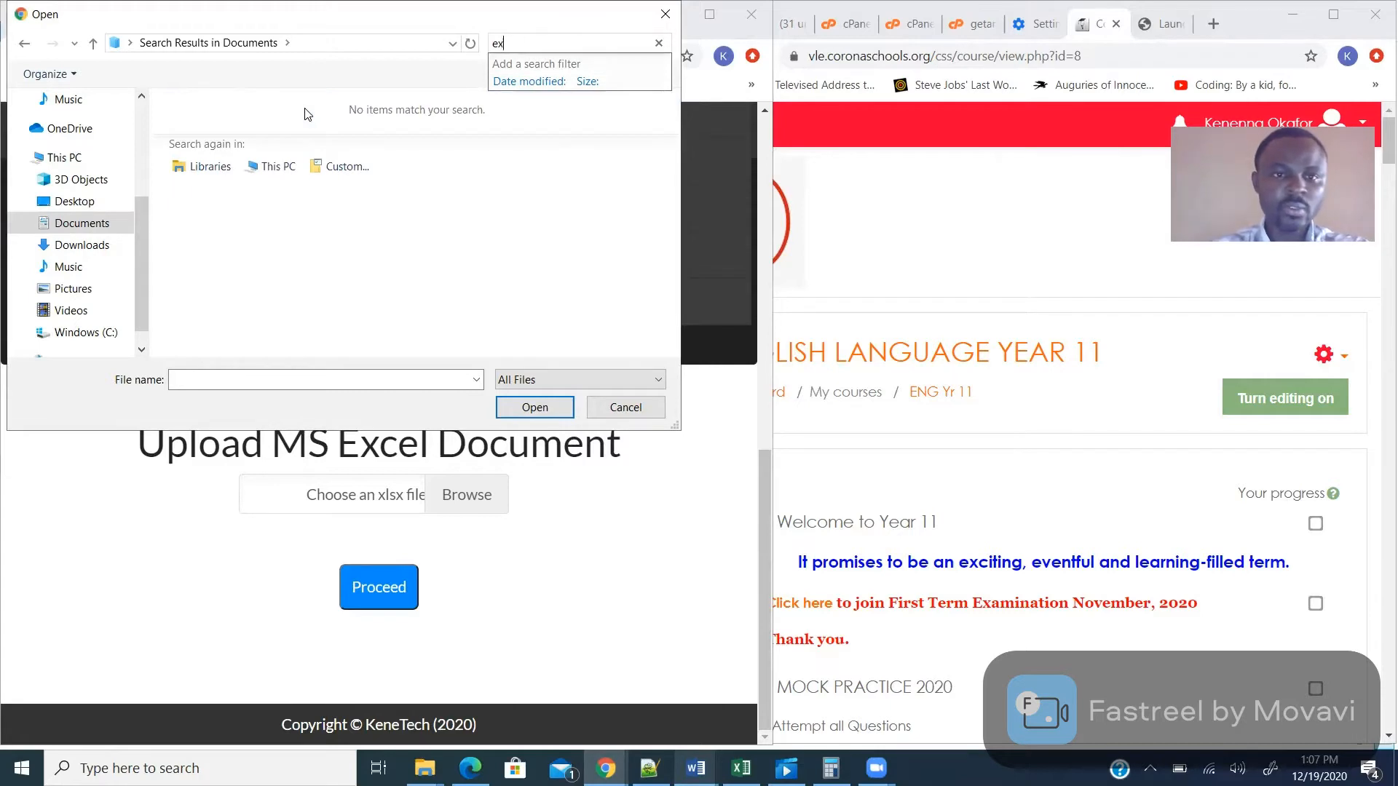
{"action": "key", "text": "BackSpace"}
{"action": "key", "text": "BackSpace"}
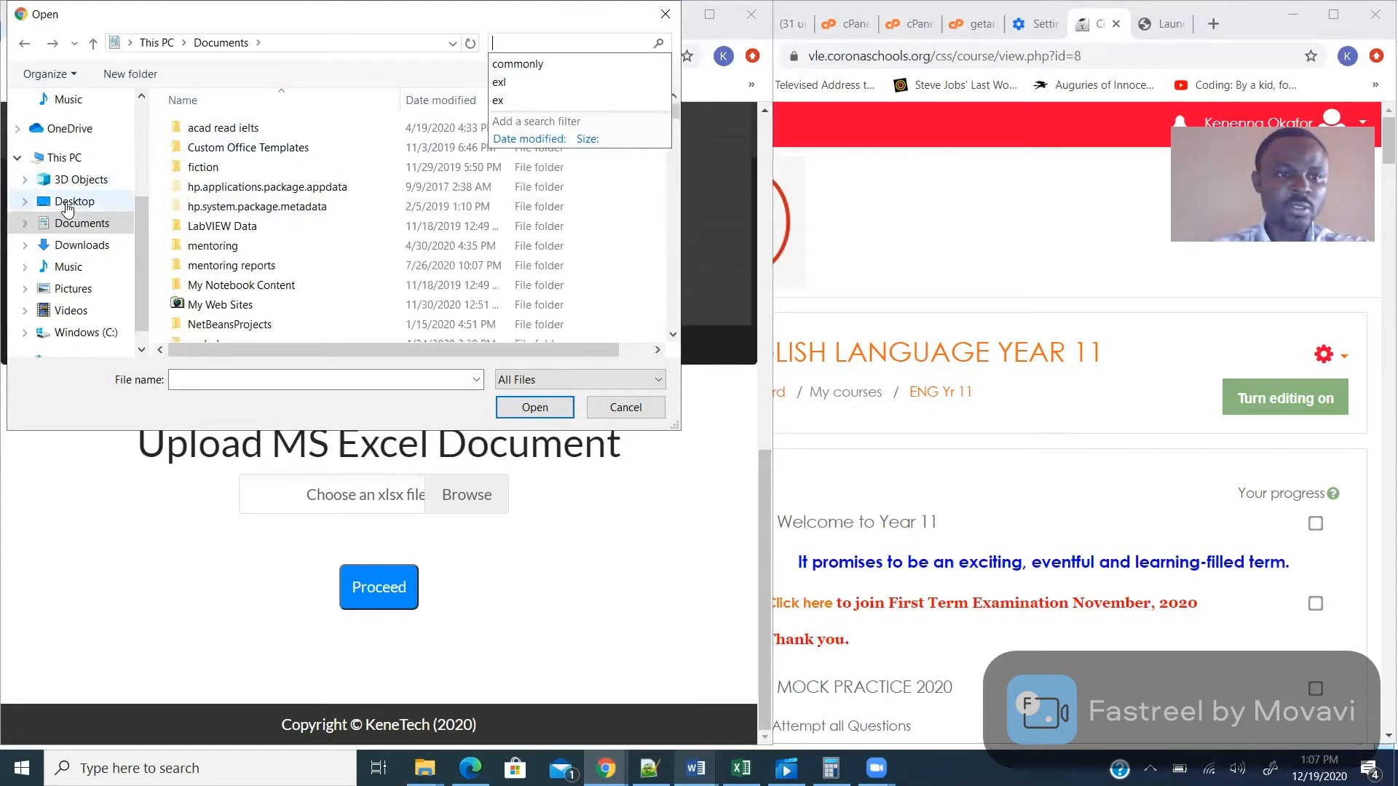
Search the Desktop folder for "exl" and clear the search.
{"action": "left_click", "coordinate": [68, 205]}
{"action": "left_click", "coordinate": [527, 42]}
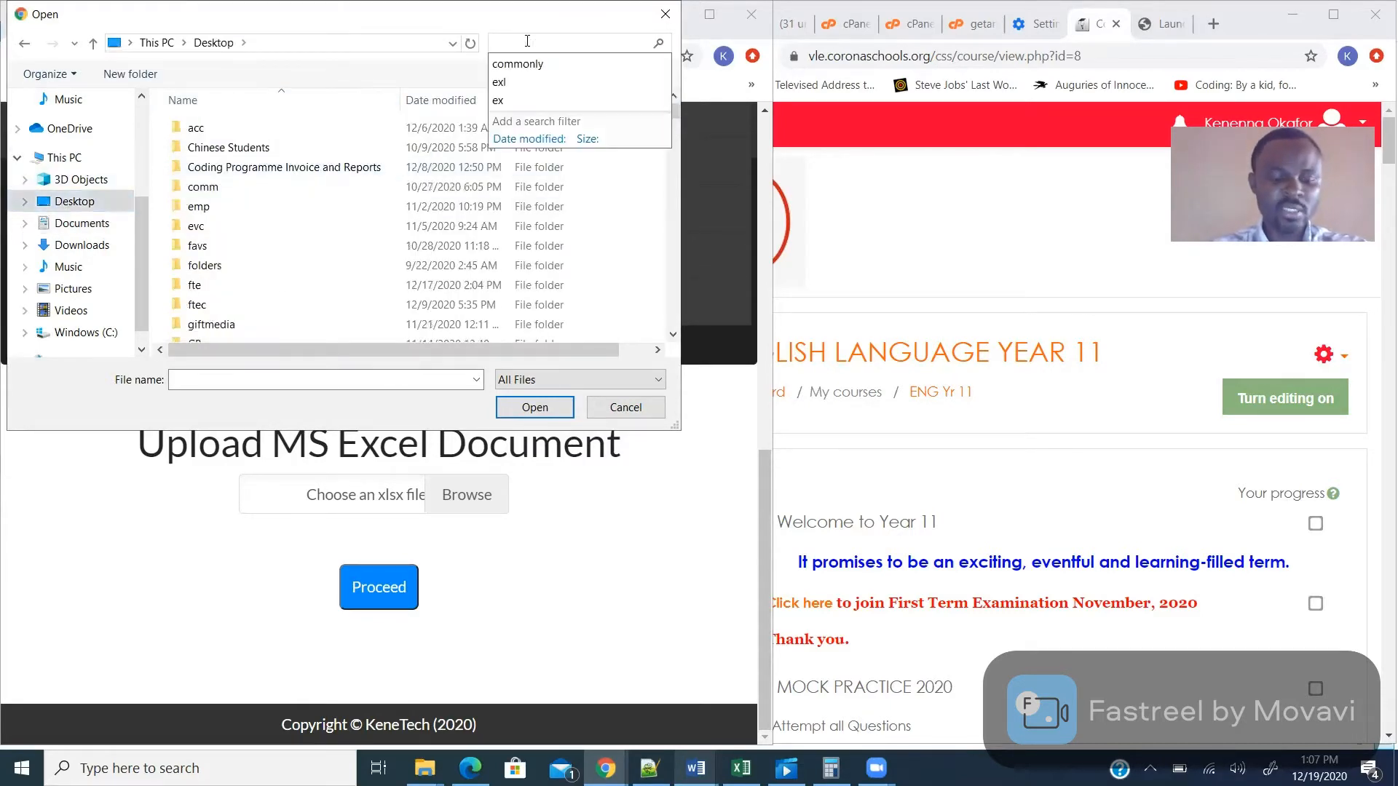
{"action": "type", "text": "e"}
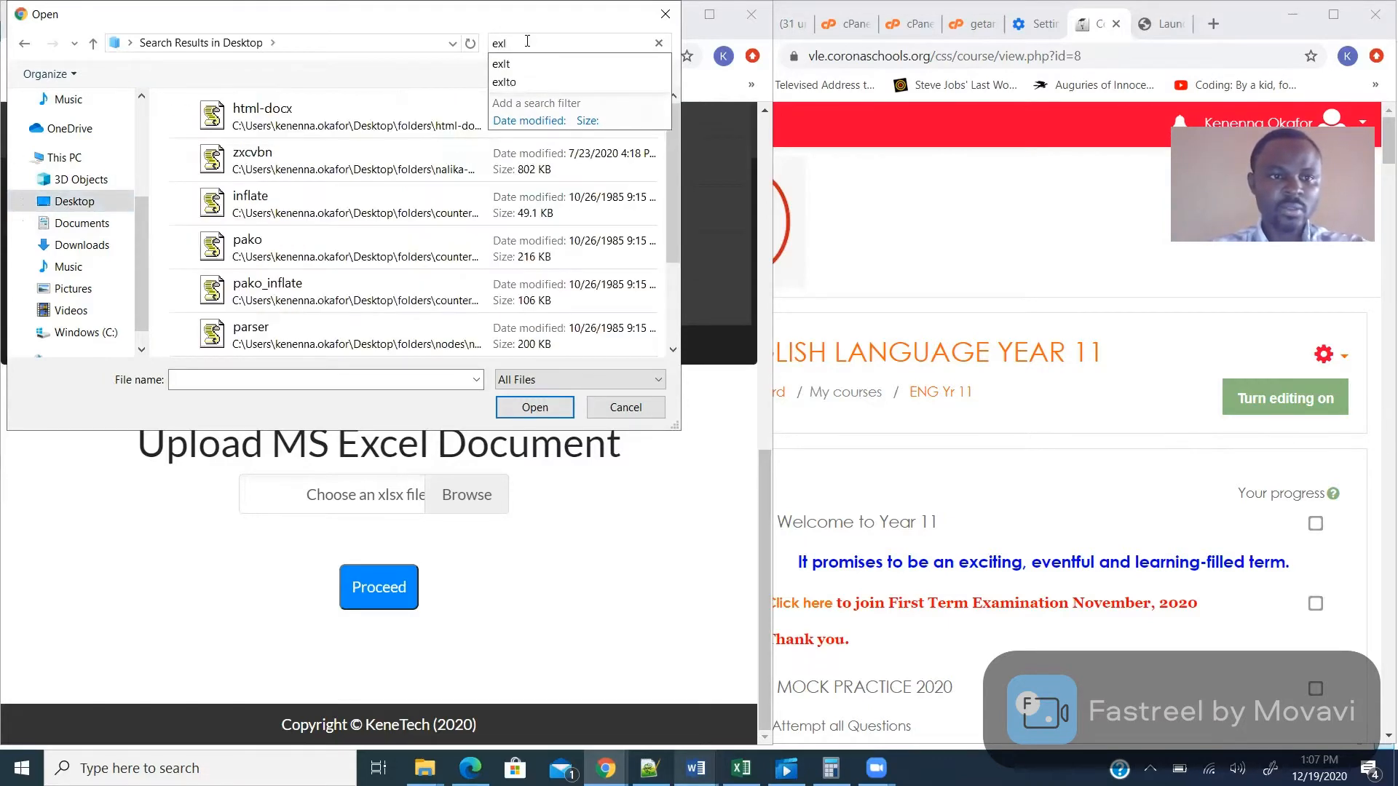
{"action": "key", "text": "BackSpace"}
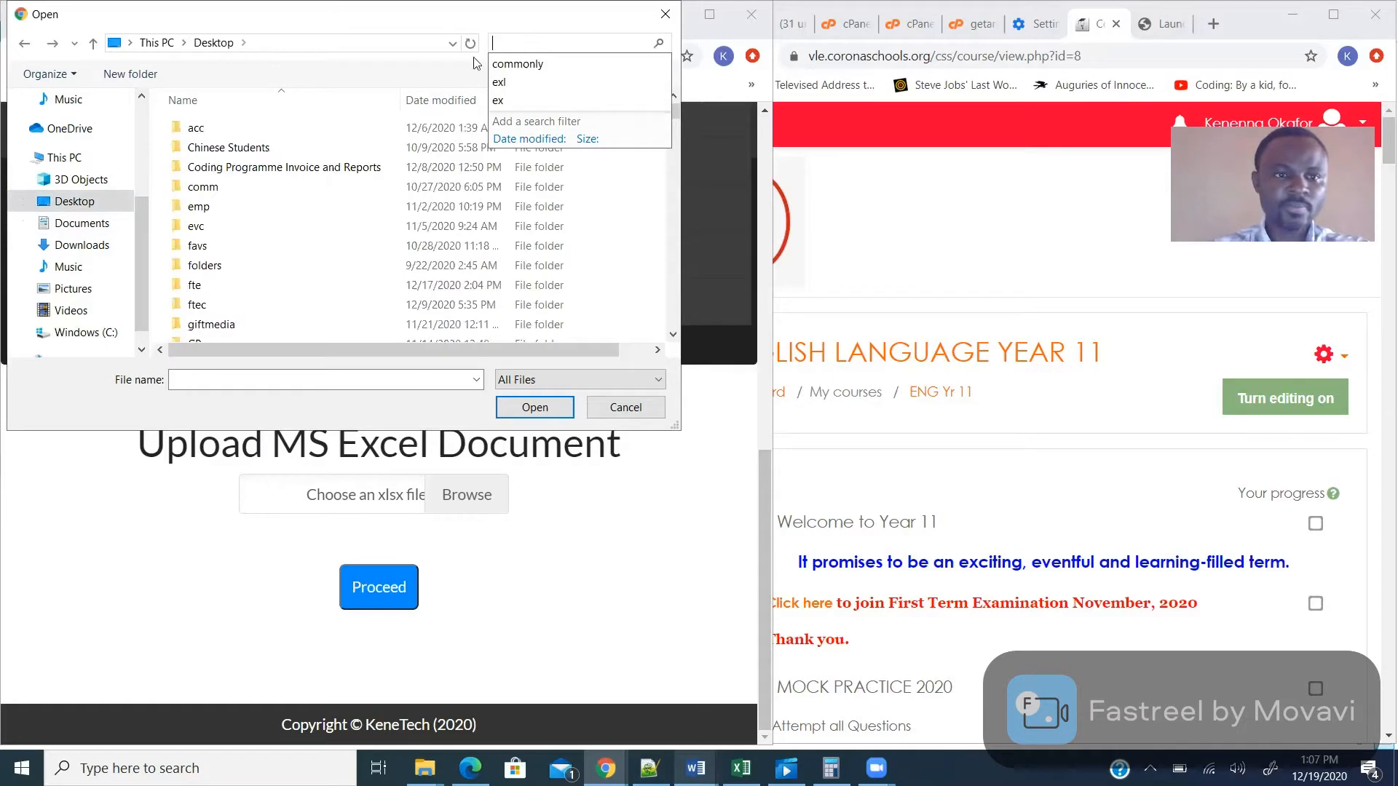
Search Downloads for "exl", choose the exltomoodle (1) workbook for upload and proceed with it.
{"action": "left_click", "coordinate": [77, 244]}
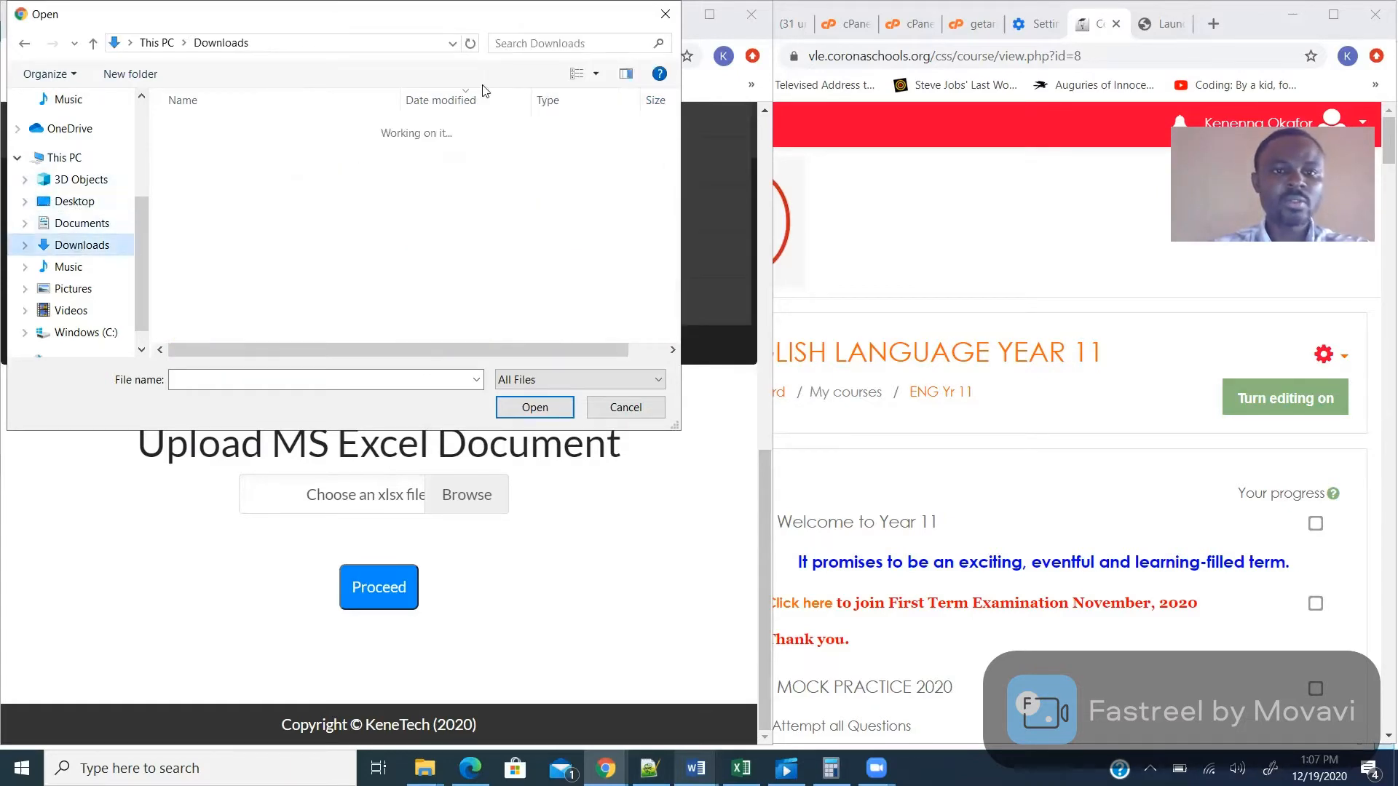
{"action": "left_click", "coordinate": [509, 42]}
{"action": "type", "text": "exl"}
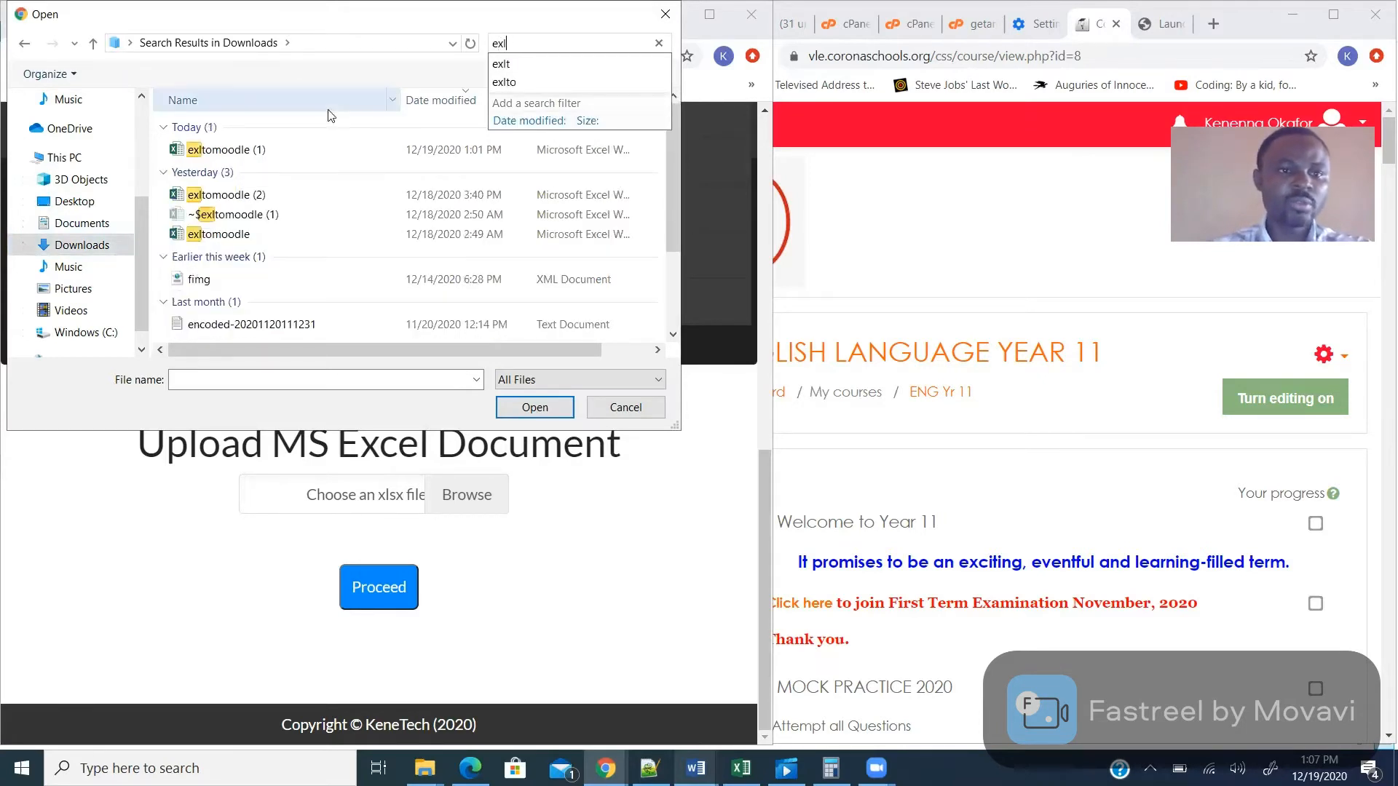
{"action": "left_click", "coordinate": [244, 153]}
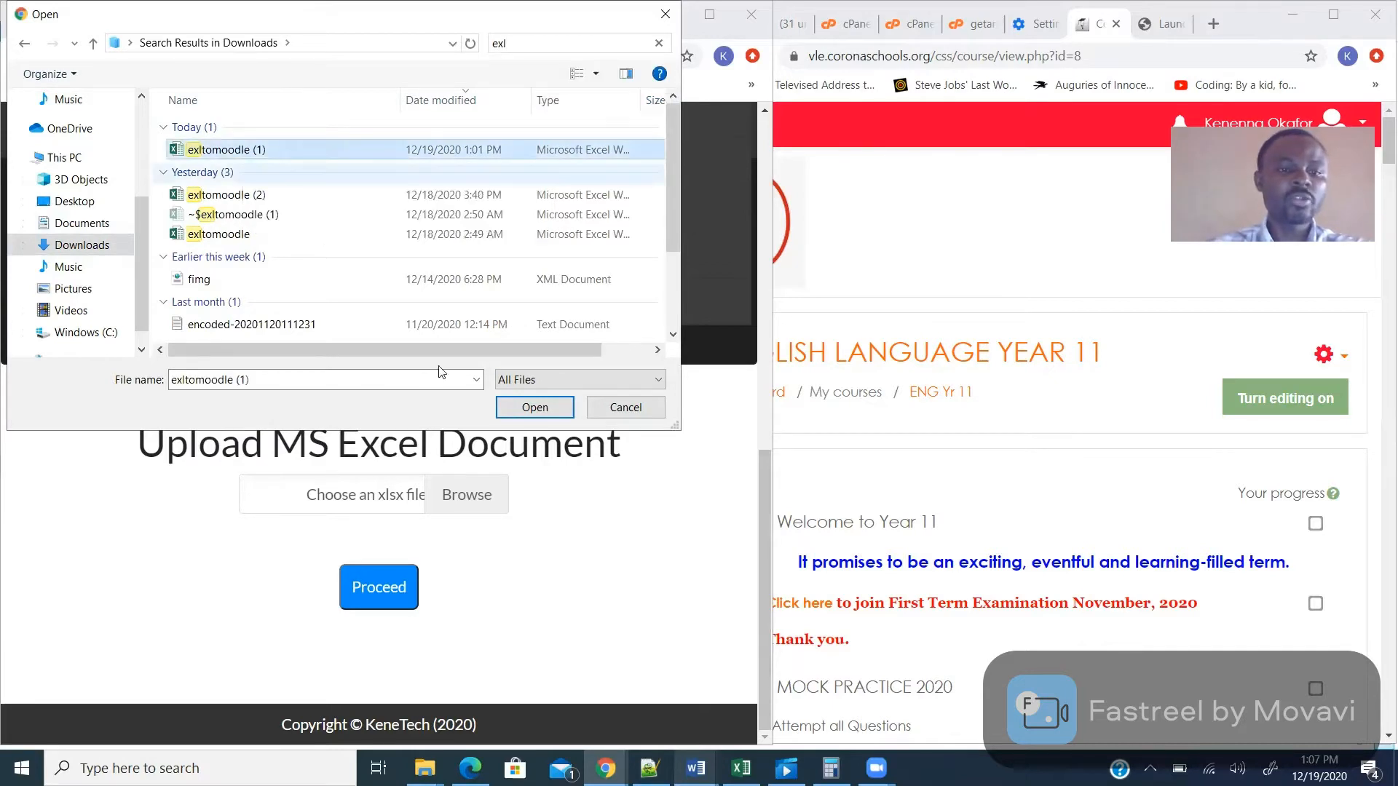
{"action": "left_click", "coordinate": [535, 407]}
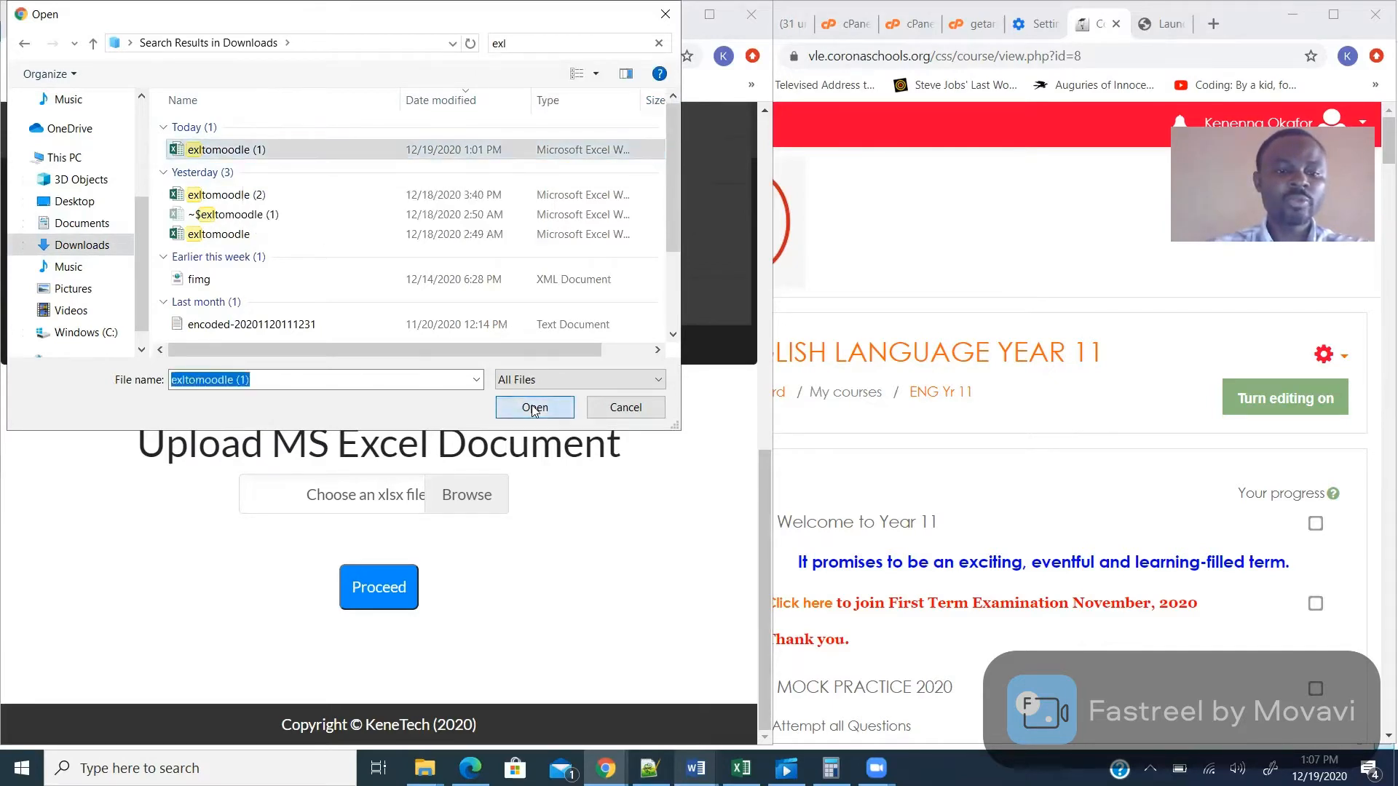
{"action": "left_click", "coordinate": [366, 586]}
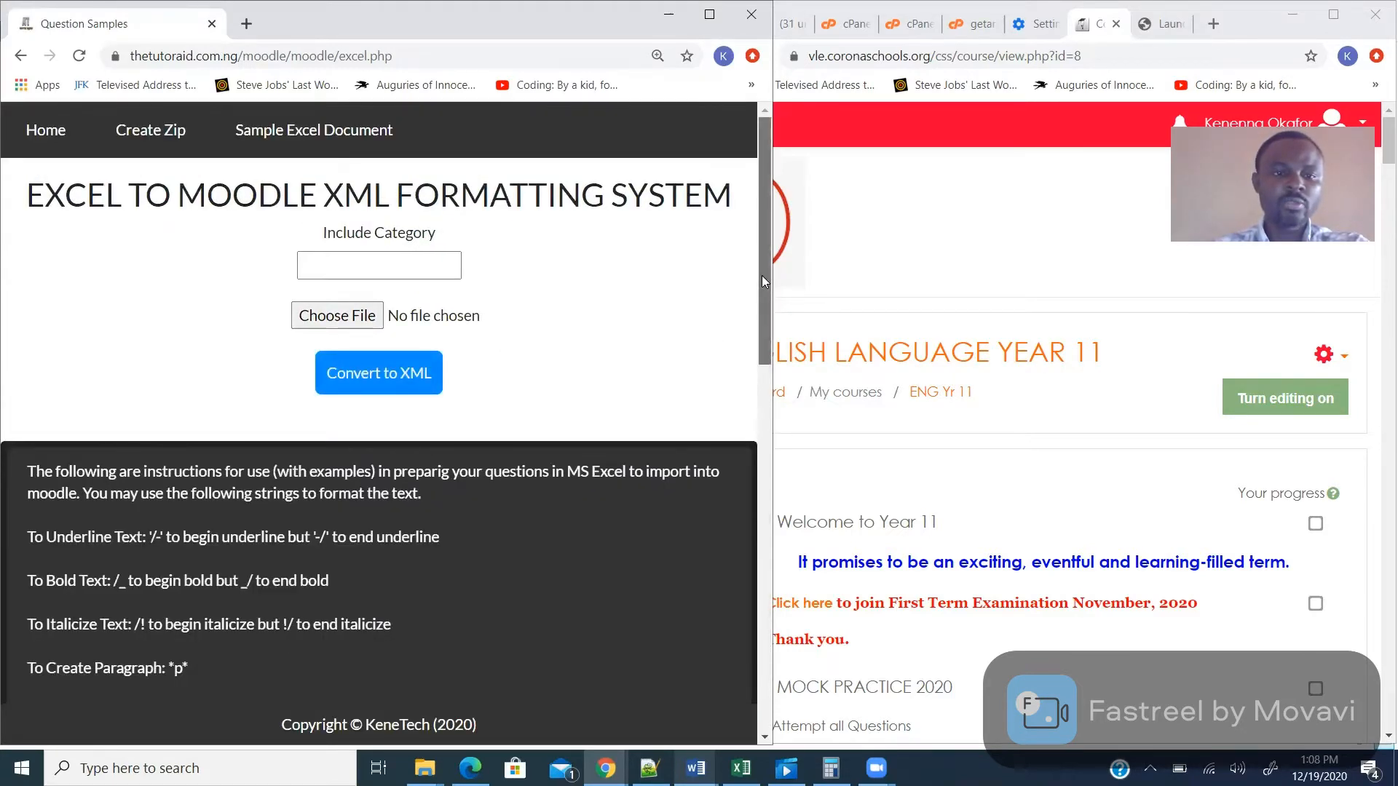
Set the category to include in the XML conversion to testdoc.
{"action": "left_click", "coordinate": [355, 265]}
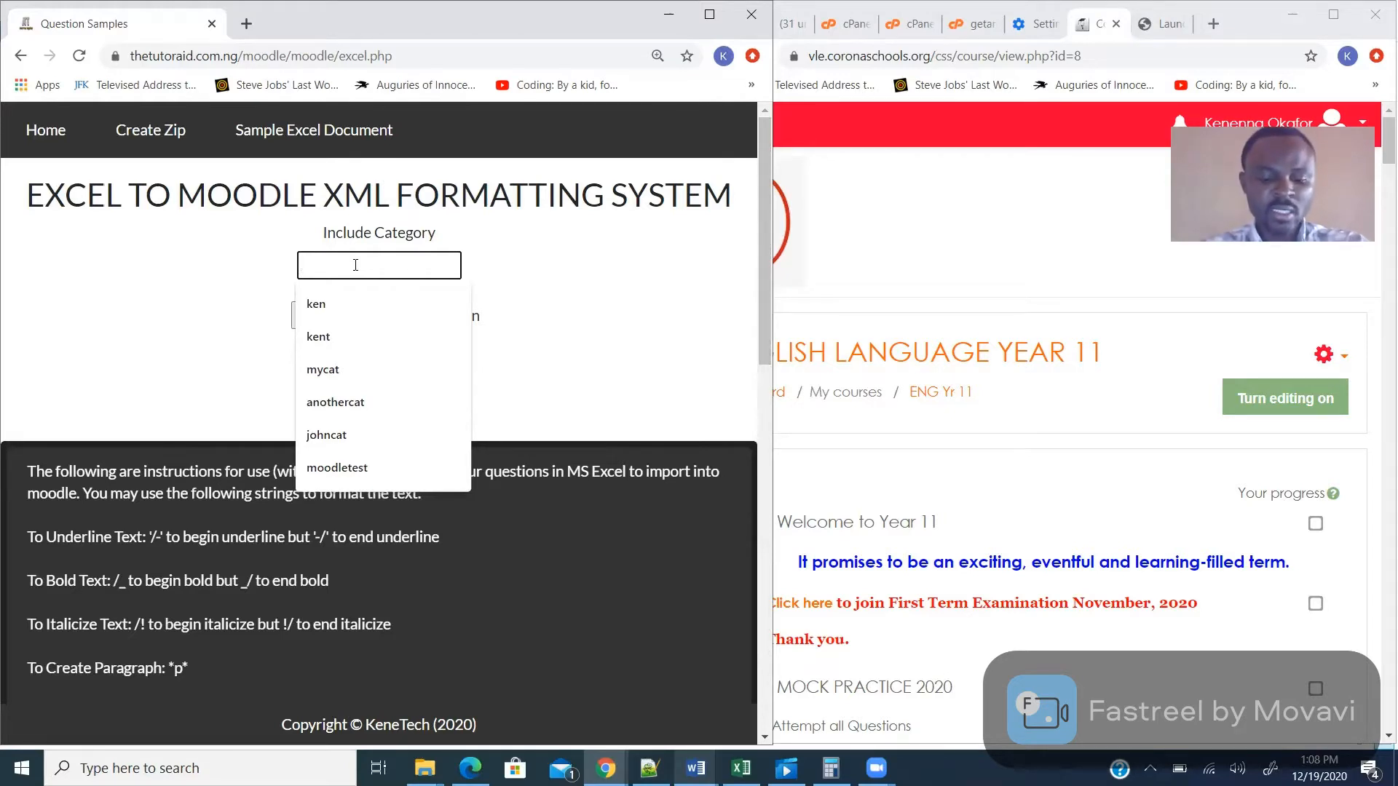
{"action": "type", "text": "test"}
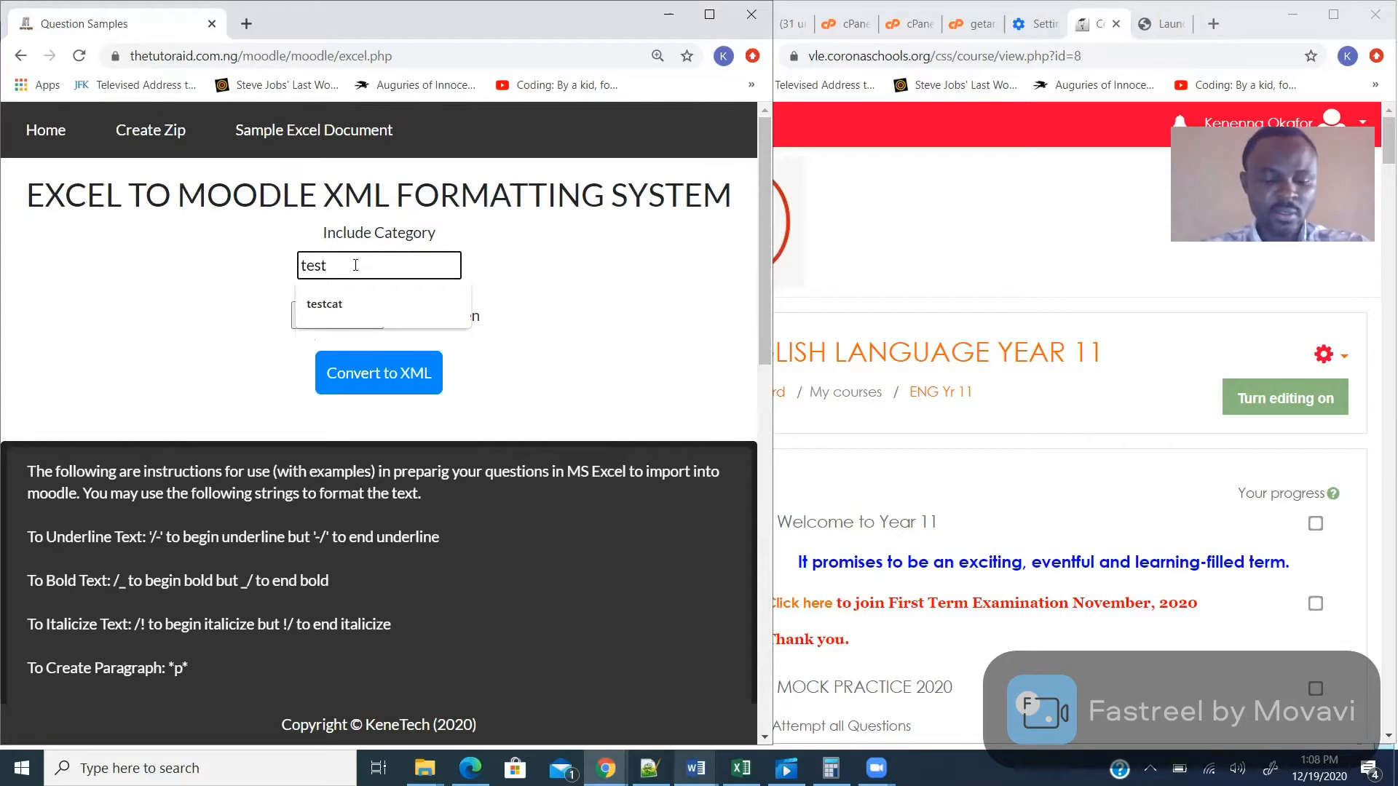
{"action": "type", "text": "dod"}
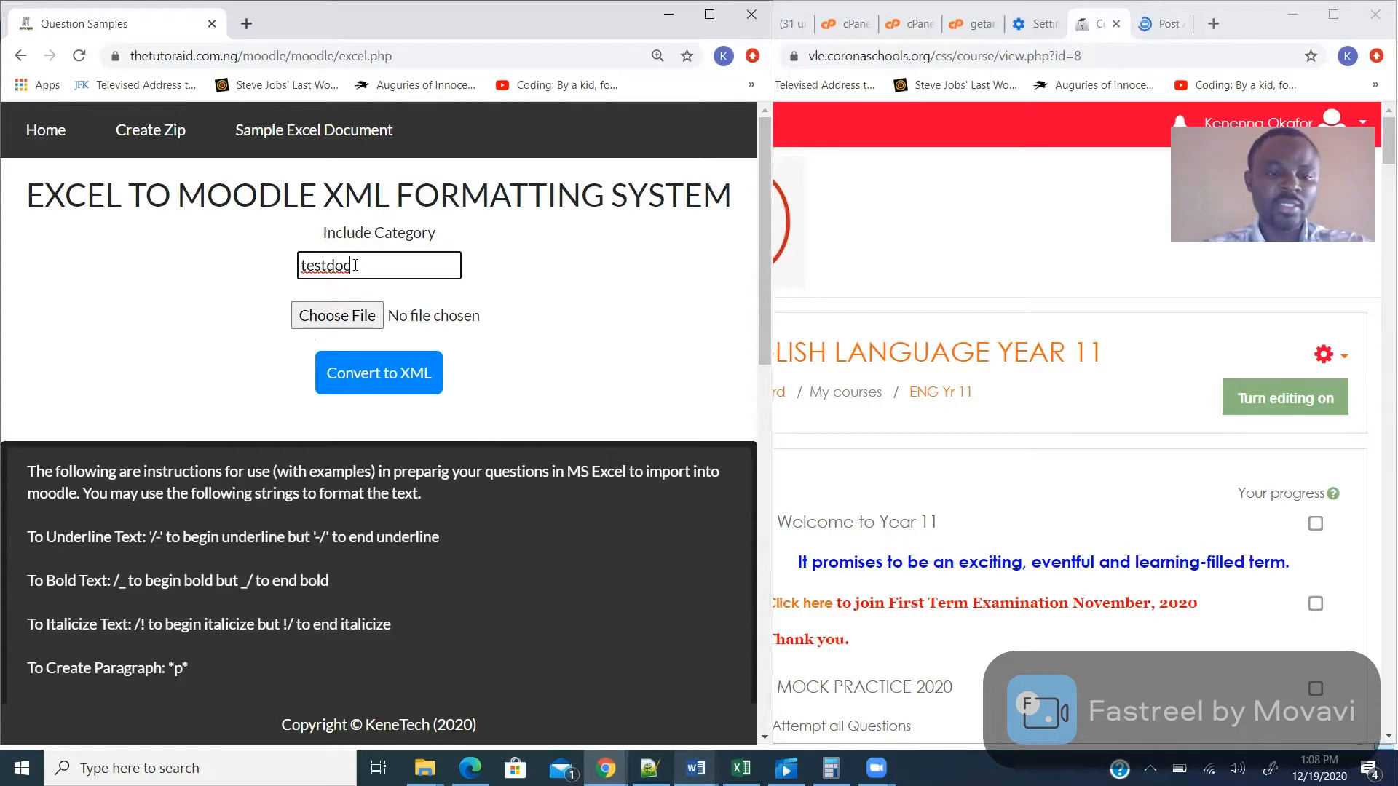
{"action": "left_click", "coordinate": [364, 376]}
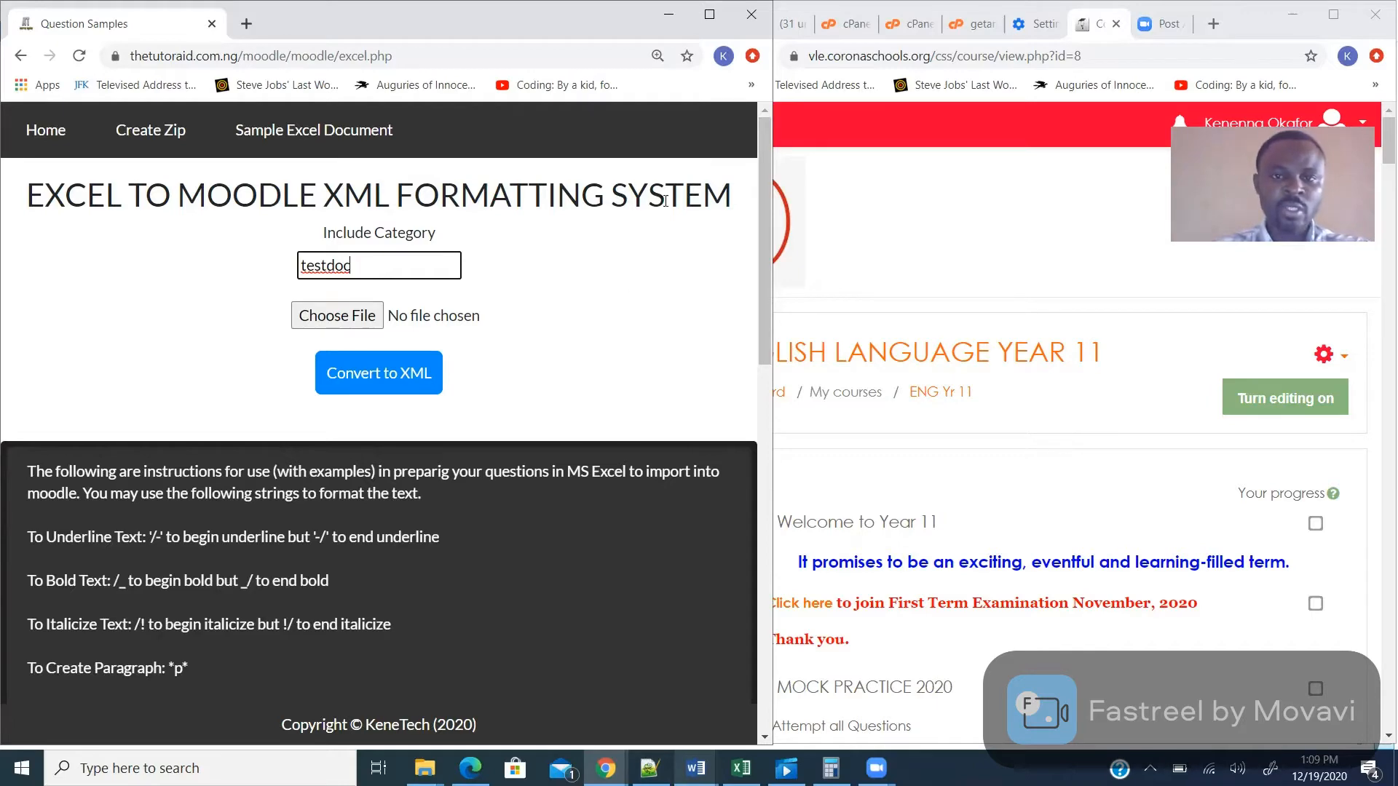
Switch to the File Explorer window showing the Pictures folder and look over the question images and the moodle_images zip.
{"action": "left_click", "coordinate": [424, 768]}
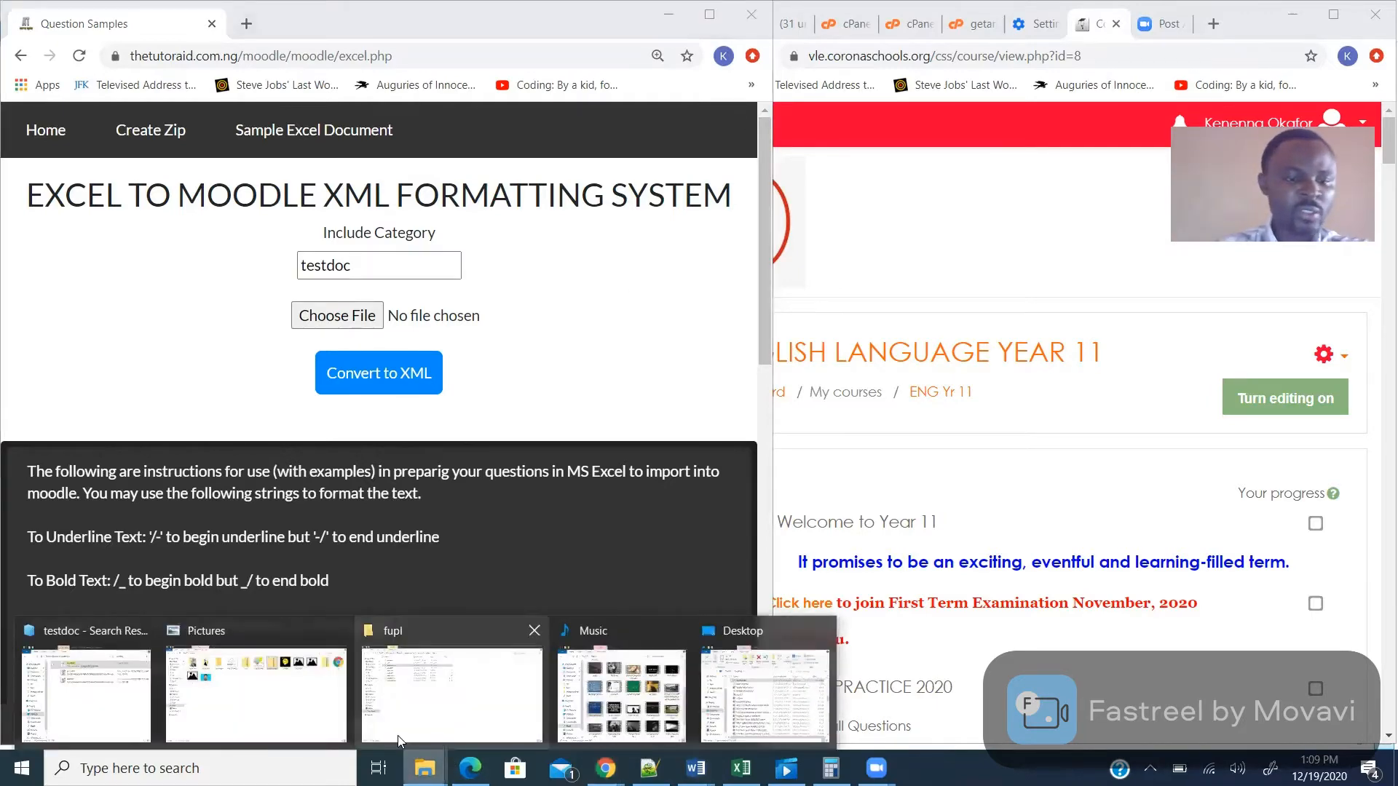
{"action": "mouse_move", "coordinate": [285, 705]}
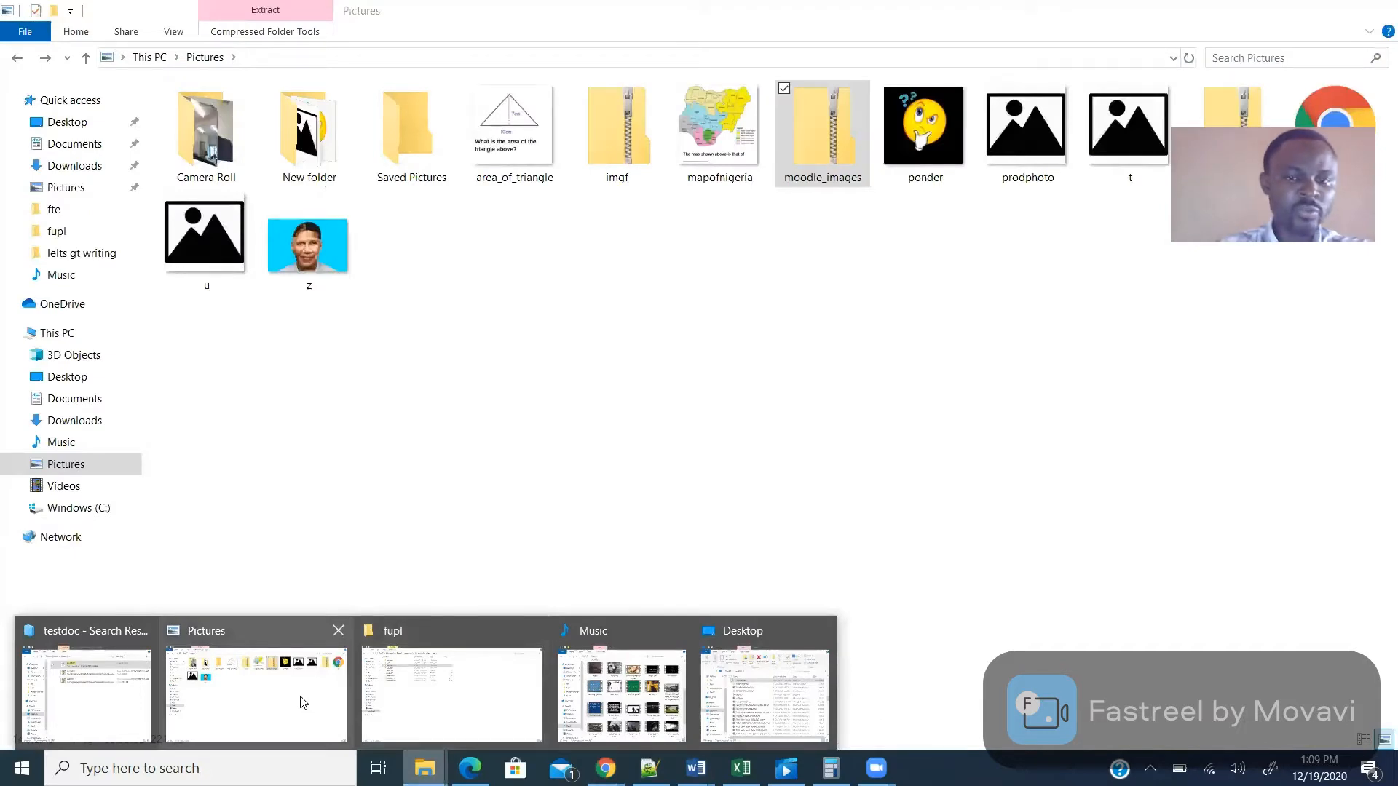
{"action": "left_click", "coordinate": [304, 703]}
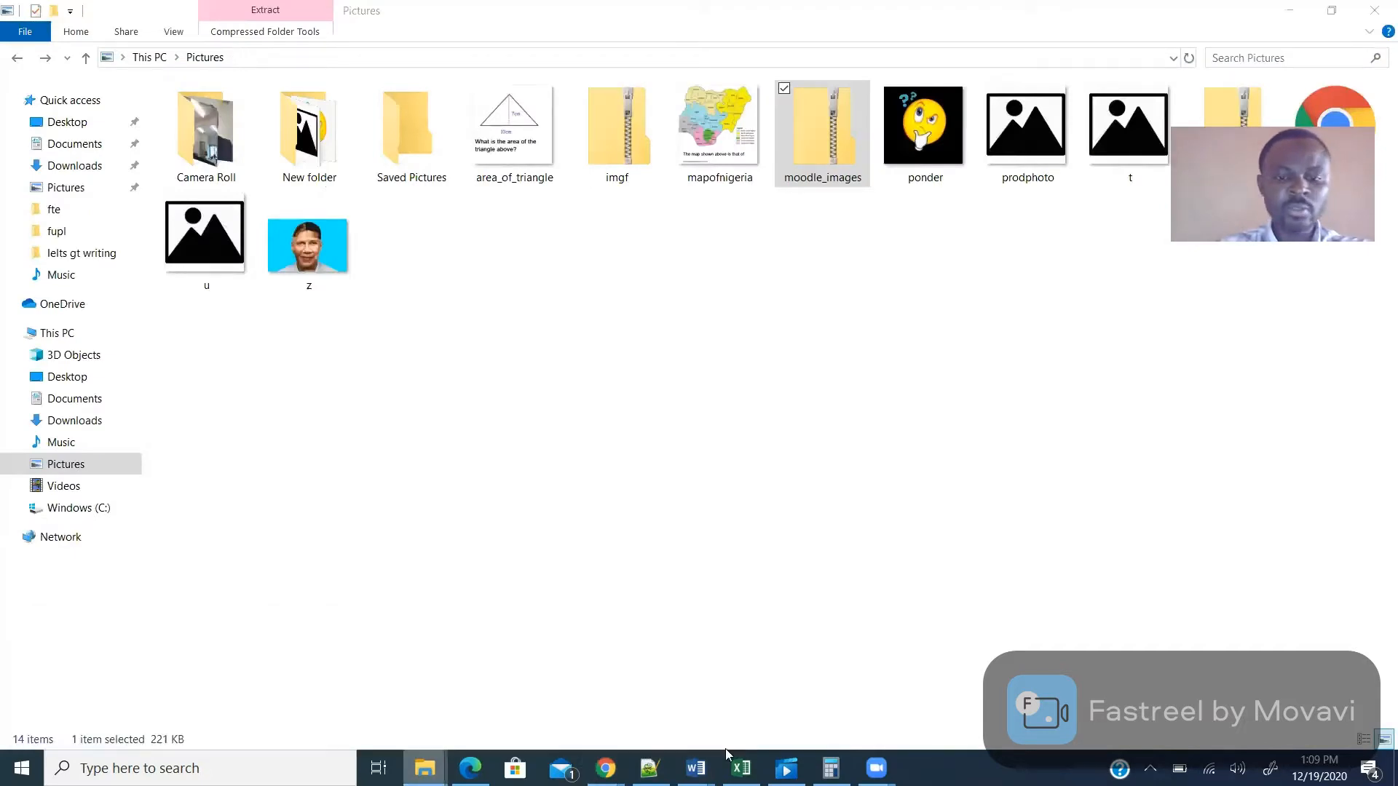
{"action": "left_click", "coordinate": [683, 45]}
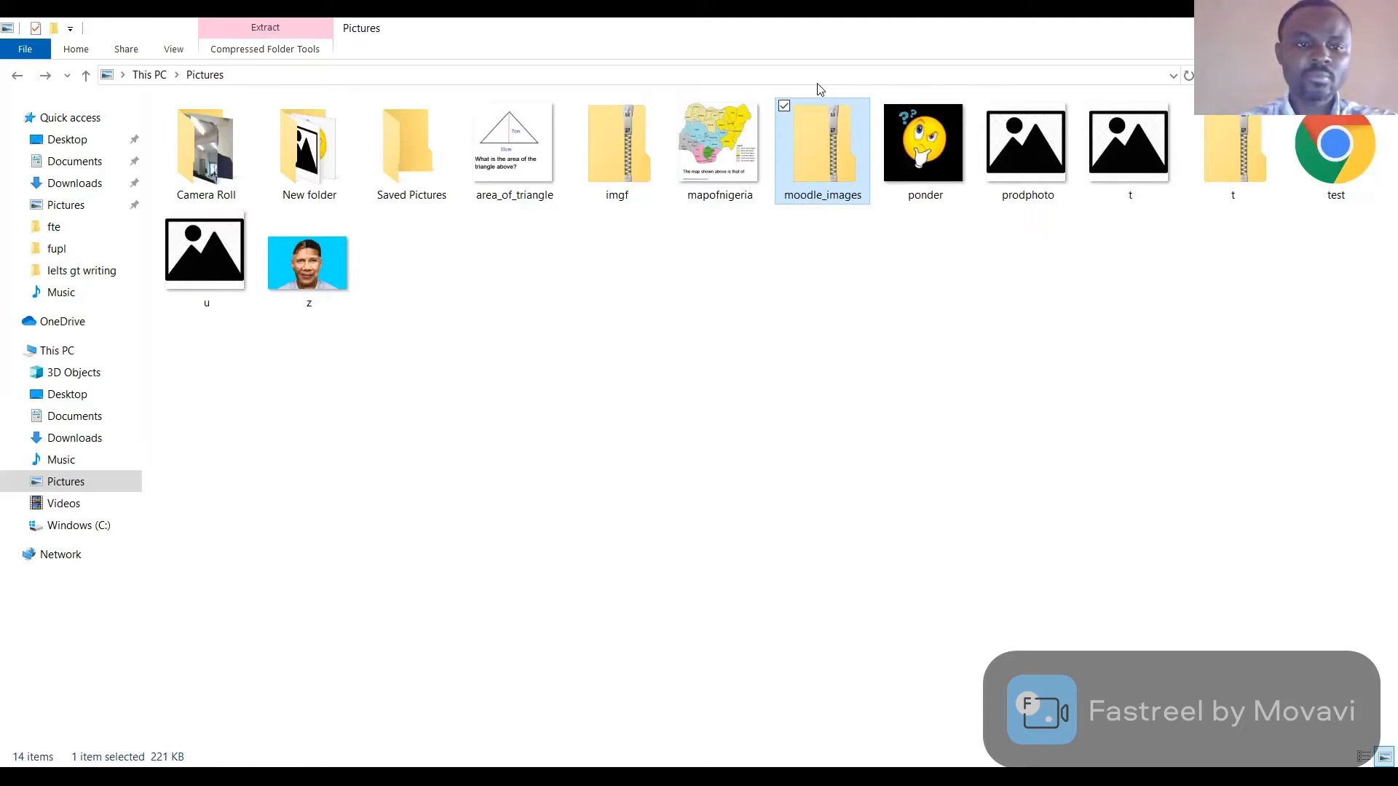
Switch back to the formatting website and create a zip from the area_of_triangle and mapofnigeria images in the Pictures folder.
{"action": "key", "text": "alt+Tab"}
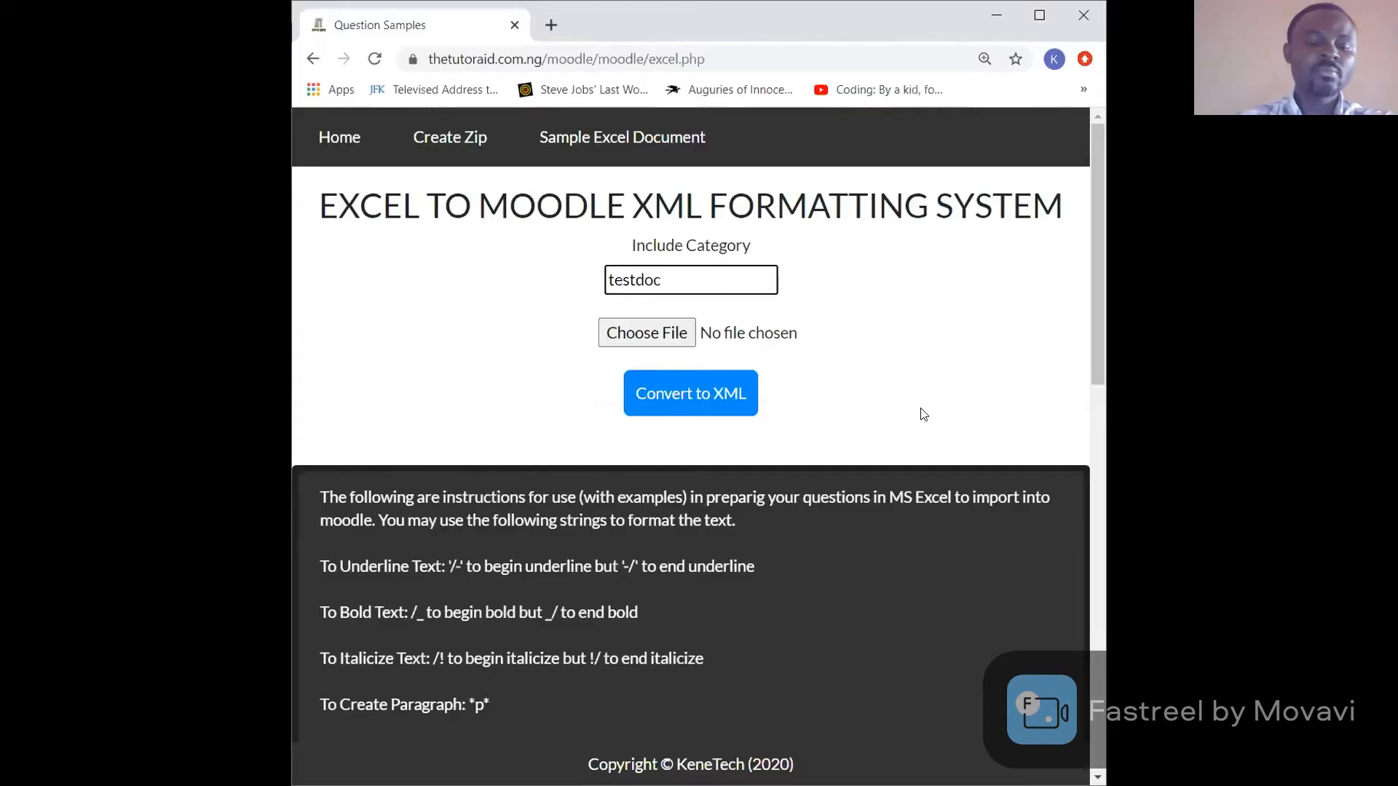
{"action": "left_click", "coordinate": [447, 139]}
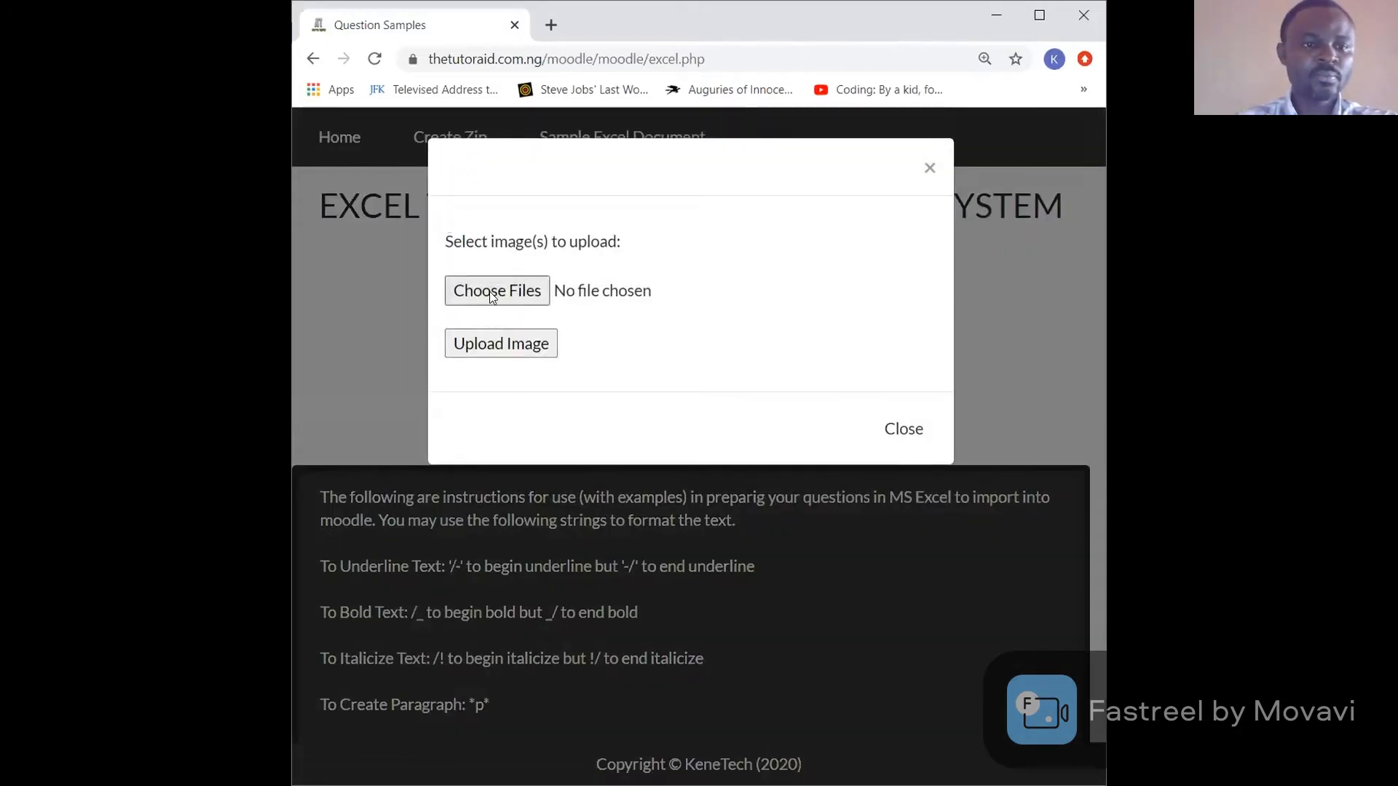
{"action": "left_click", "coordinate": [489, 292]}
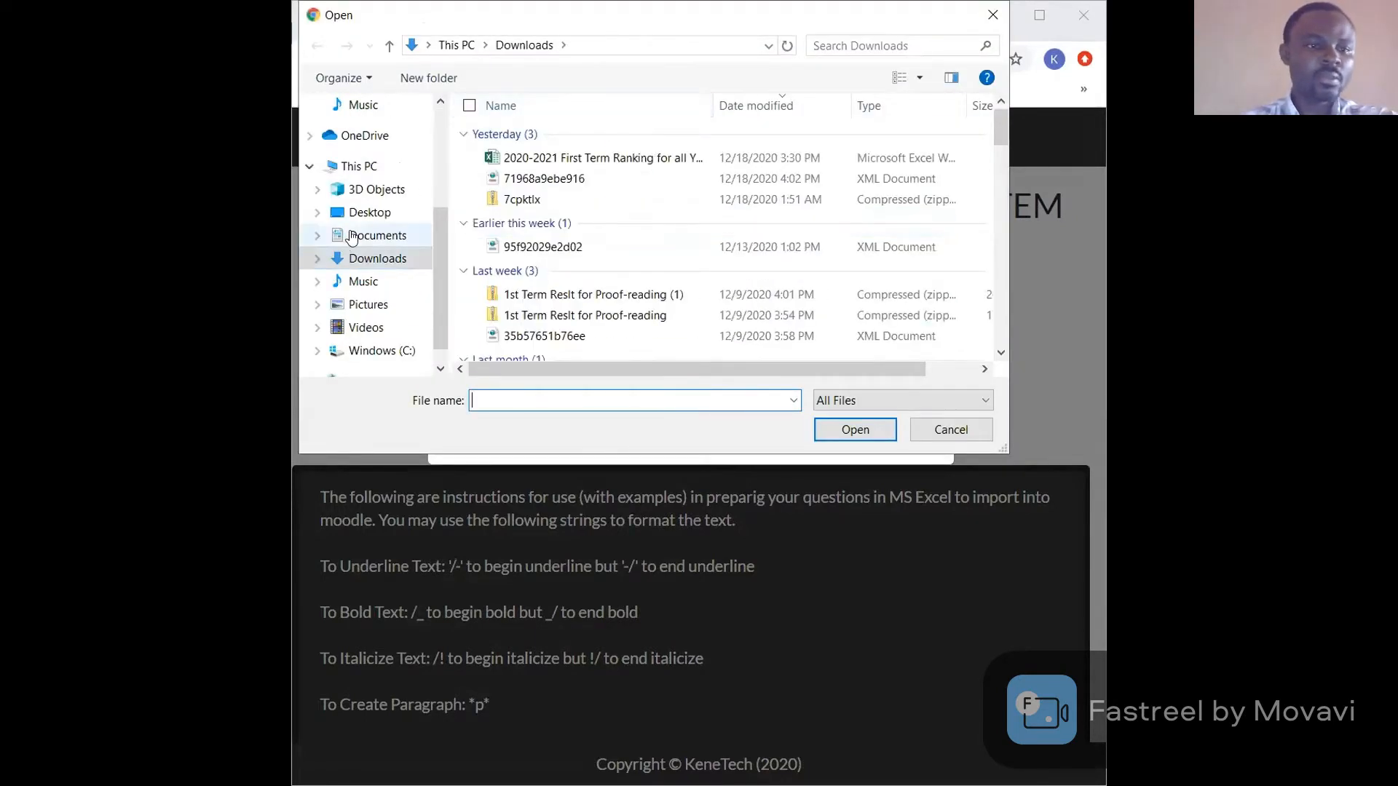
{"action": "left_click", "coordinate": [361, 308]}
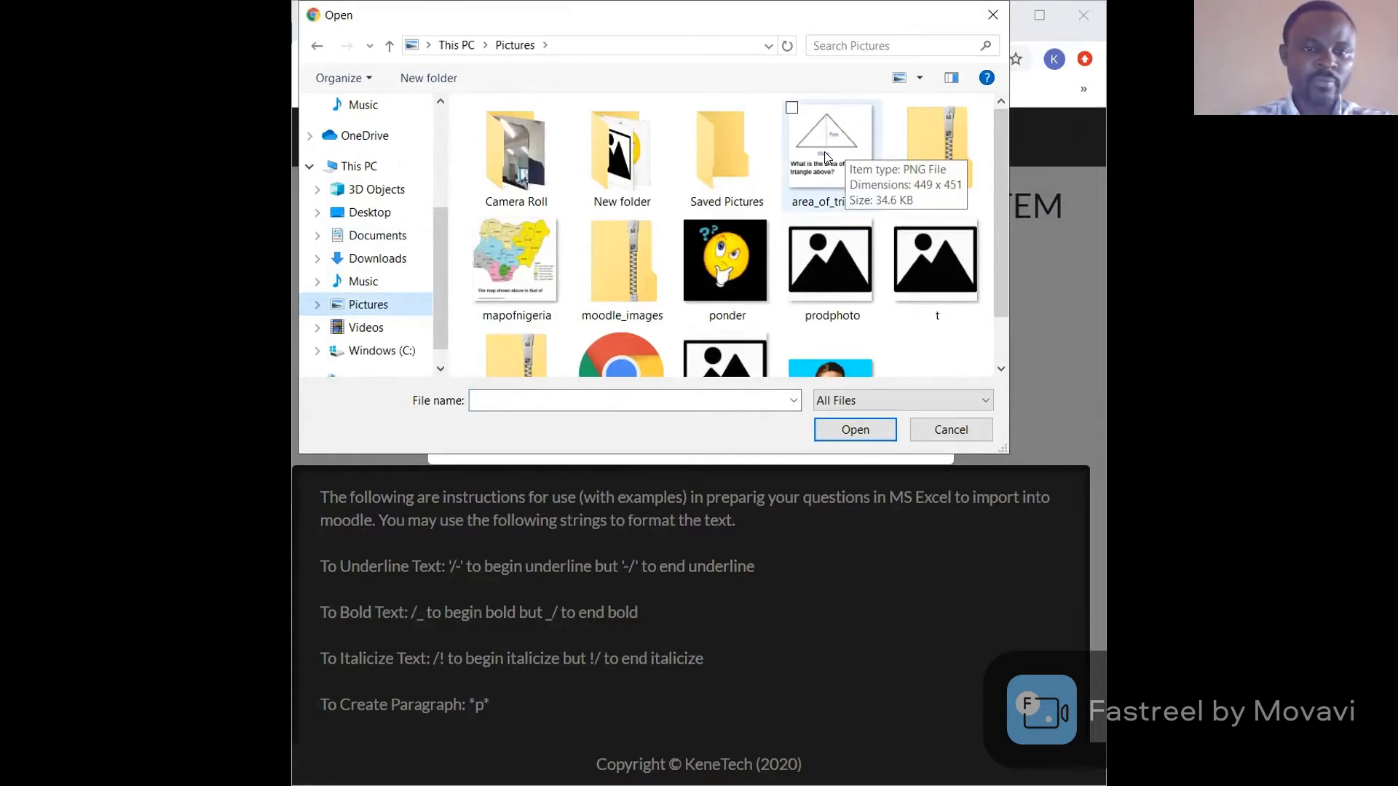
{"action": "mouse_move", "coordinate": [998, 191]}
{"action": "left_mouse_down"}
{"action": "mouse_move", "coordinate": [1000, 230]}
{"action": "mouse_move", "coordinate": [992, 202]}
{"action": "left_mouse_up"}
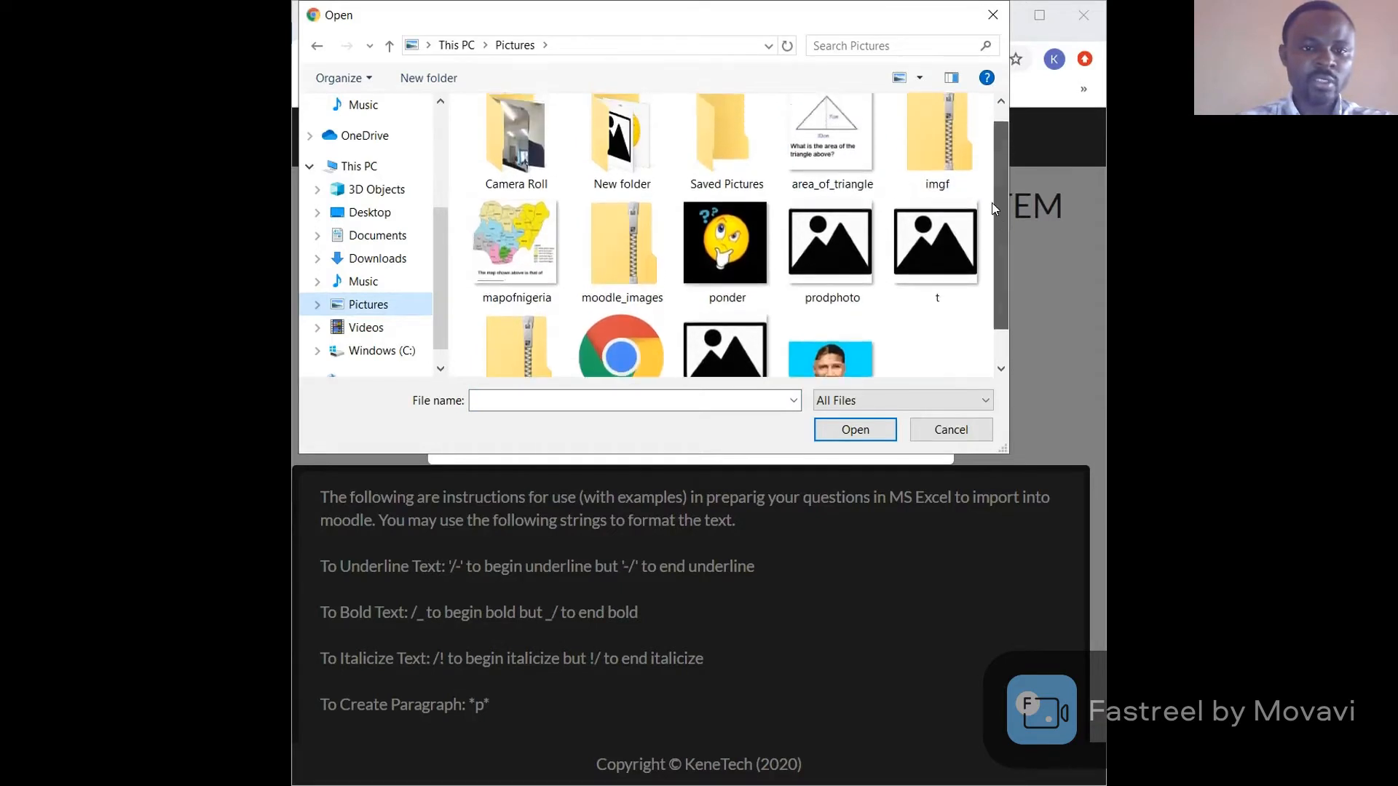
{"action": "left_click", "coordinate": [828, 154]}
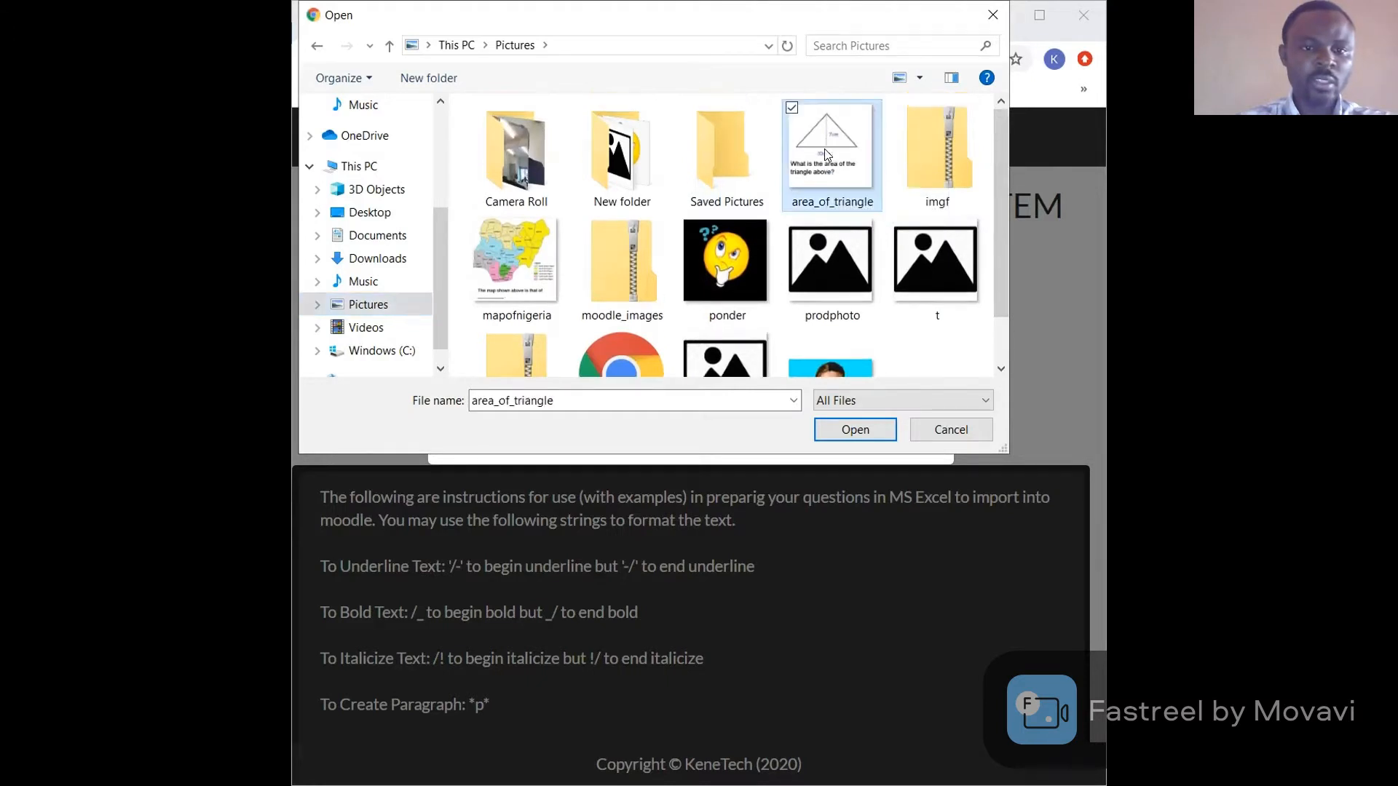
{"action": "left_click_drag", "start_coordinate": [999, 289], "coordinate": [1006, 332]}
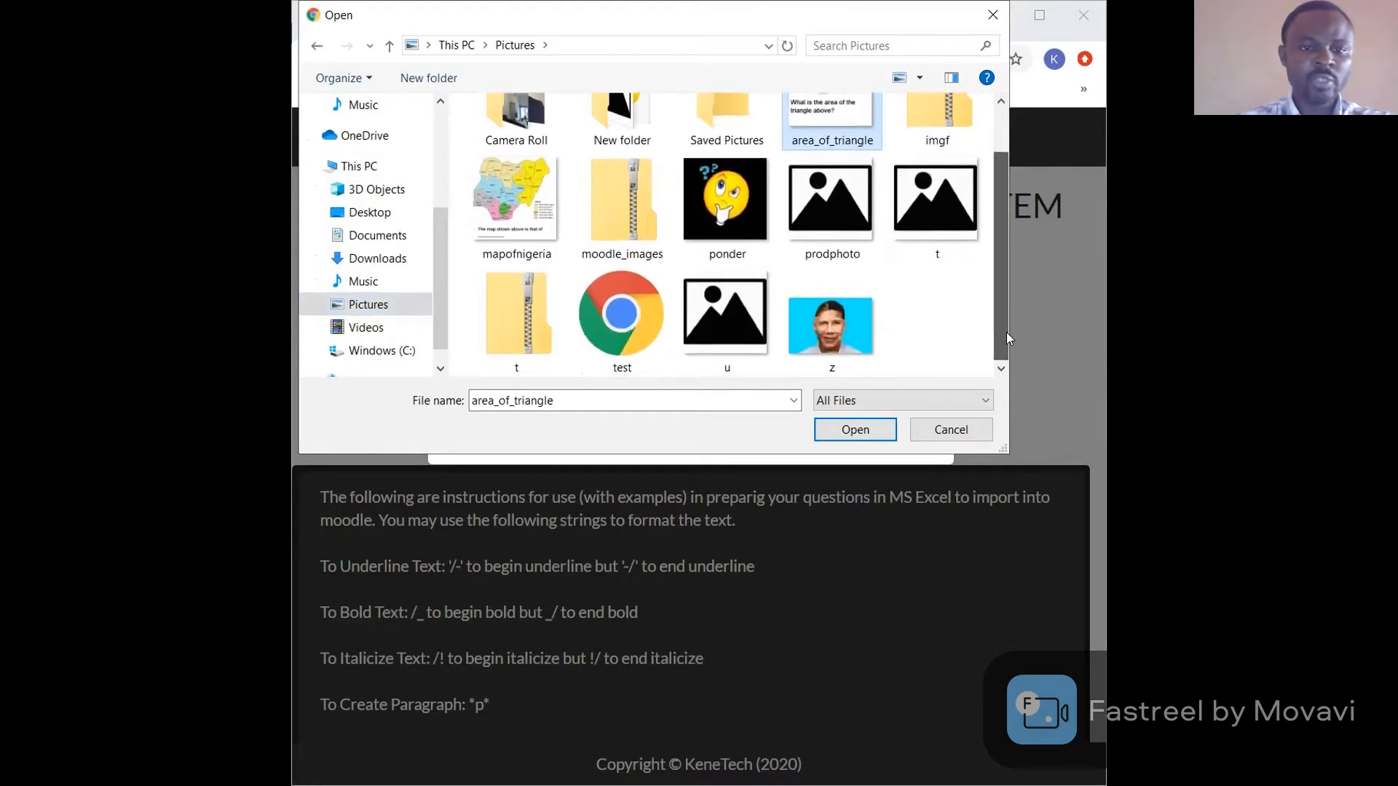
{"action": "left_click", "coordinate": [516, 215], "text": "ctrl"}
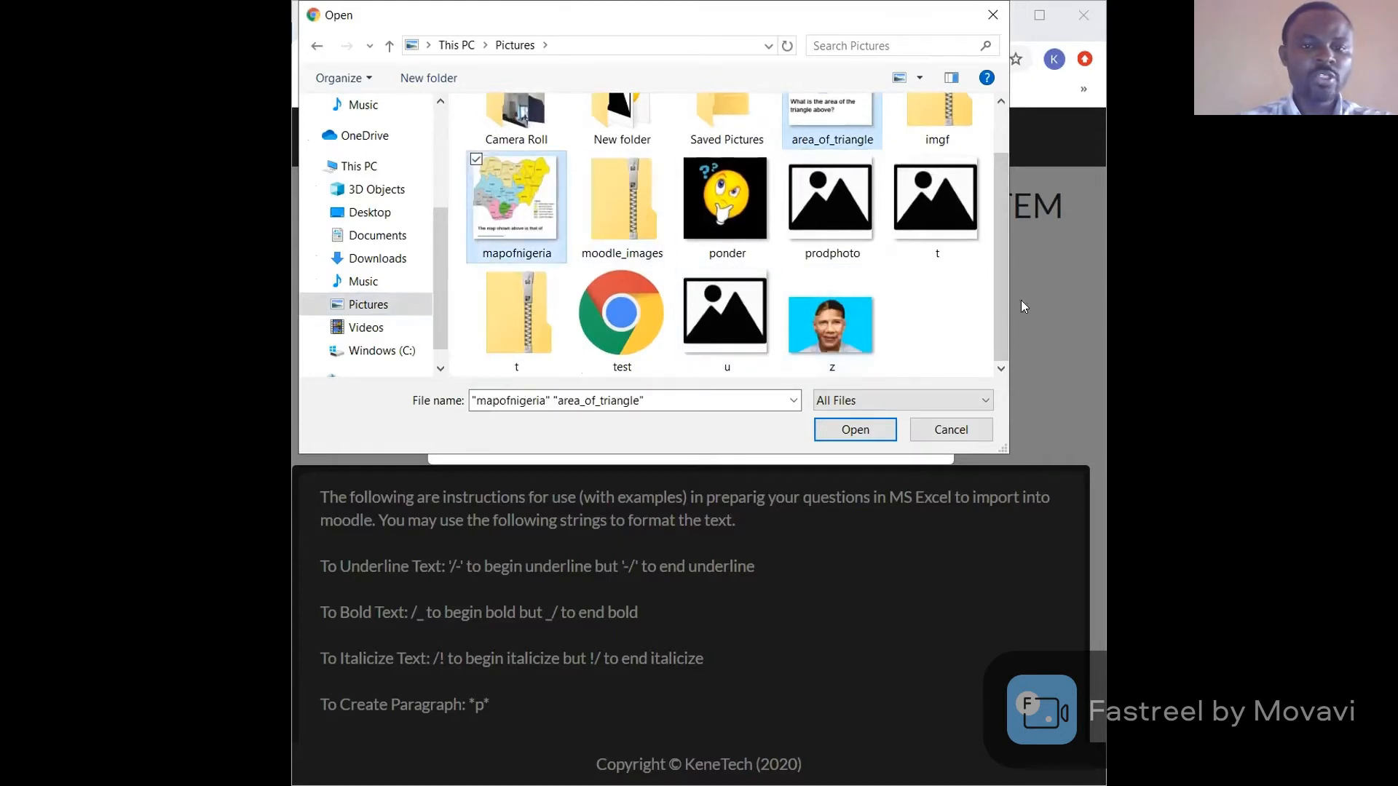
{"action": "left_click_drag", "start_coordinate": [1003, 308], "coordinate": [1003, 271]}
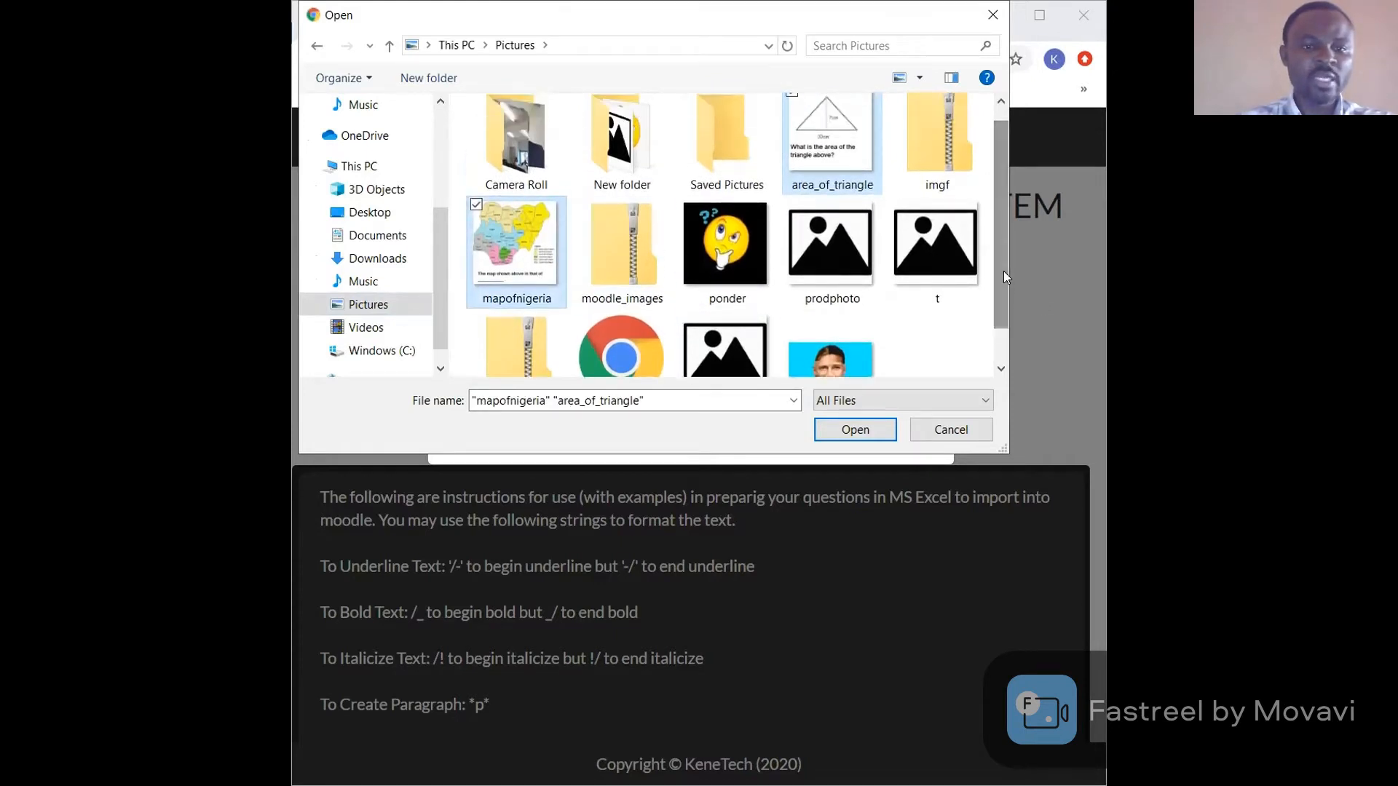
{"action": "left_click", "coordinate": [858, 422]}
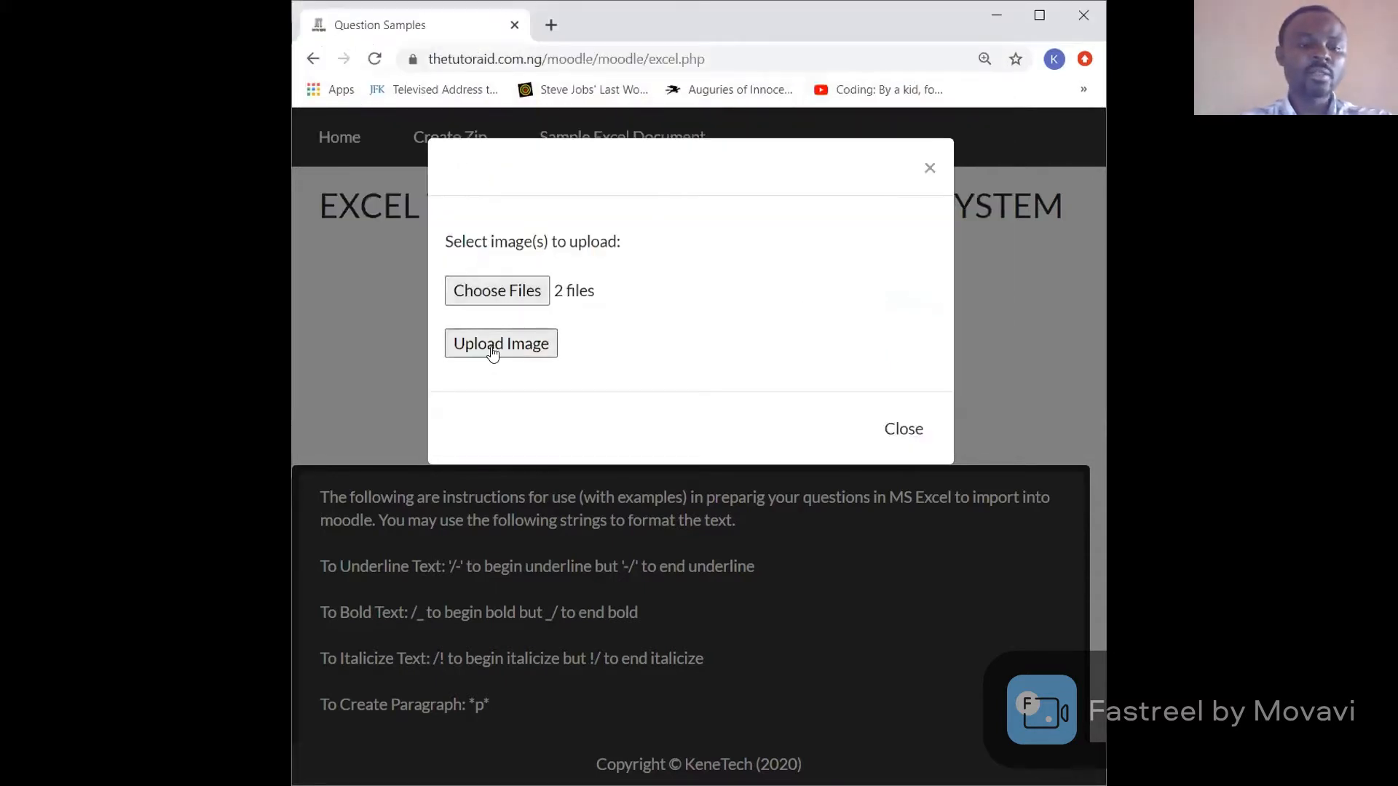
{"action": "left_click", "coordinate": [493, 347]}
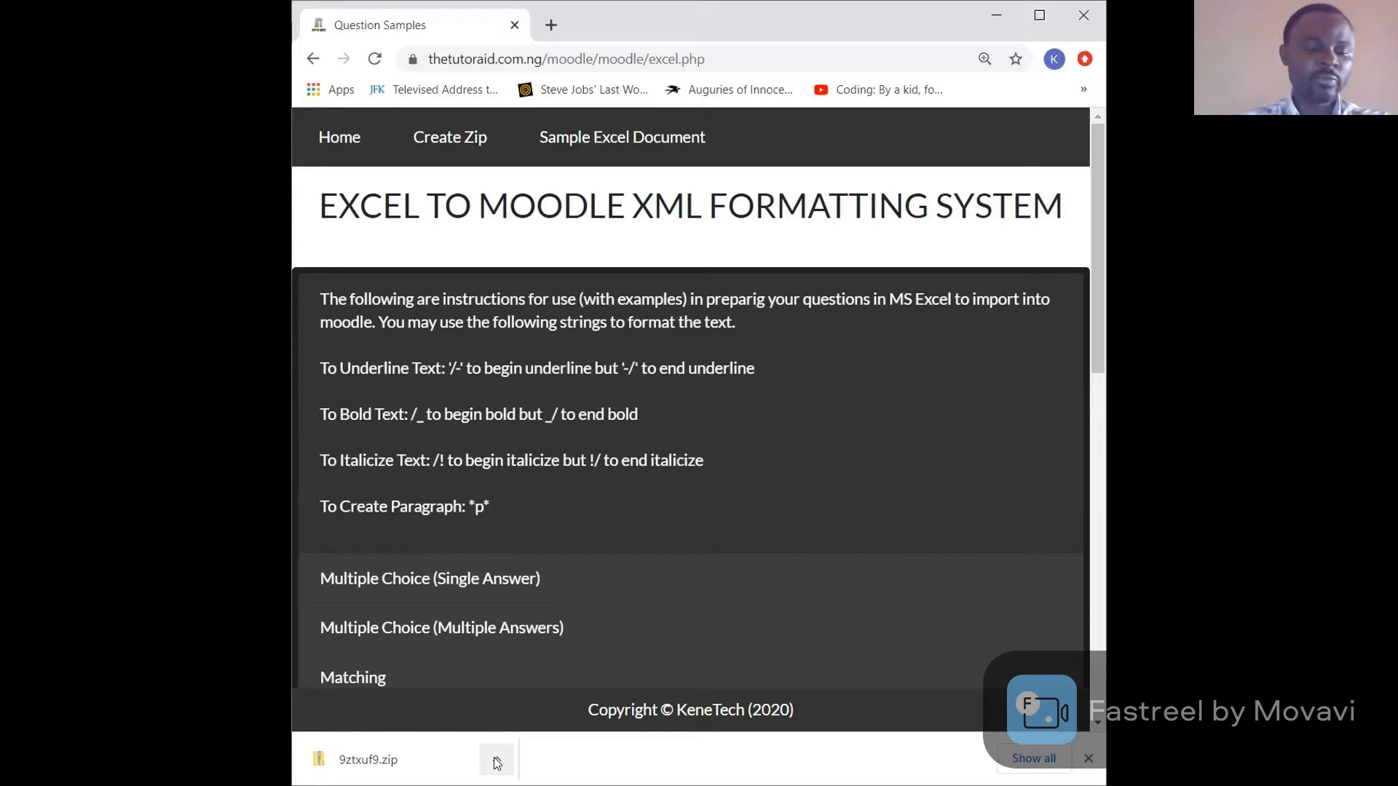
Search Downloads for "exl", choose the exltomoodle (1) workbook as the Excel document and proceed with the upload.
{"action": "left_click_drag", "start_coordinate": [1101, 281], "coordinate": [1104, 610]}
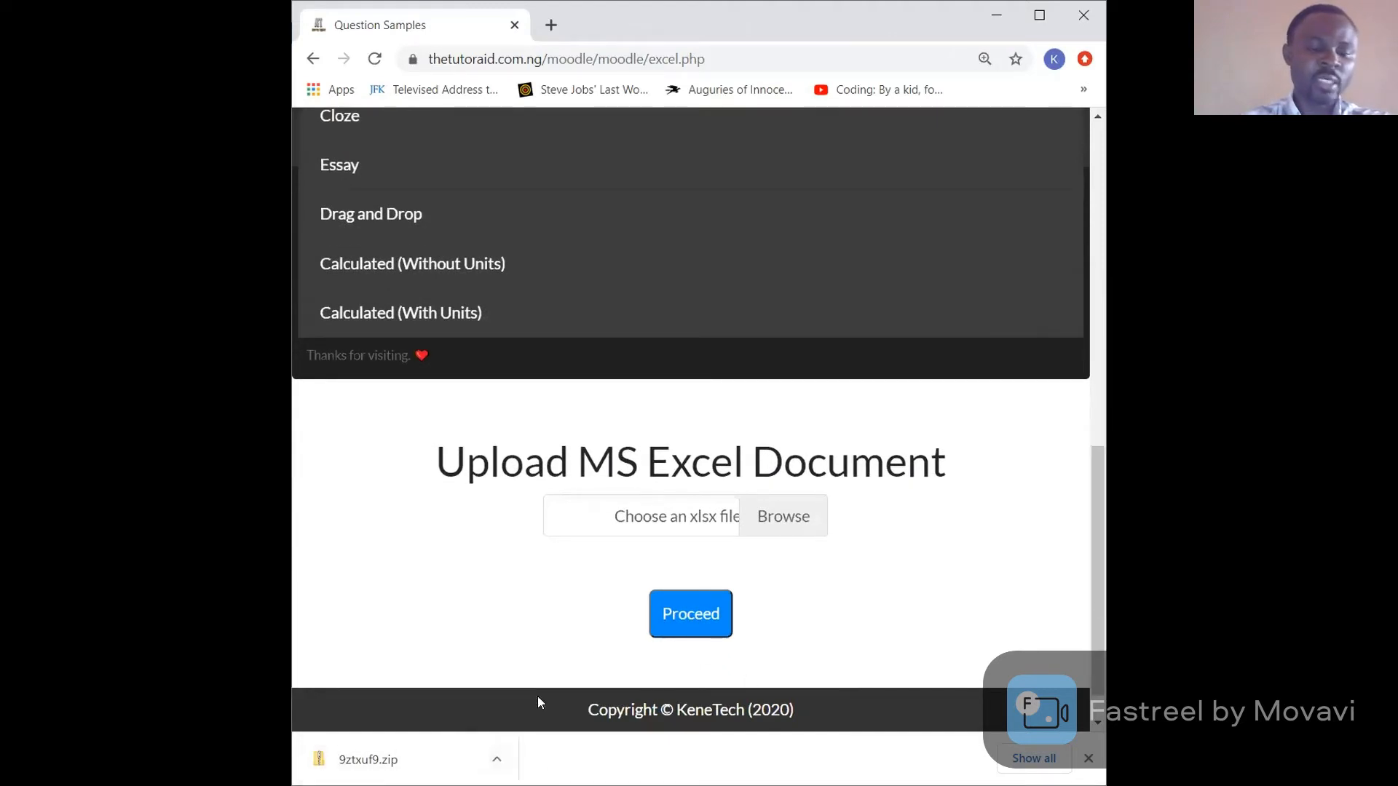
{"action": "left_click", "coordinate": [662, 514]}
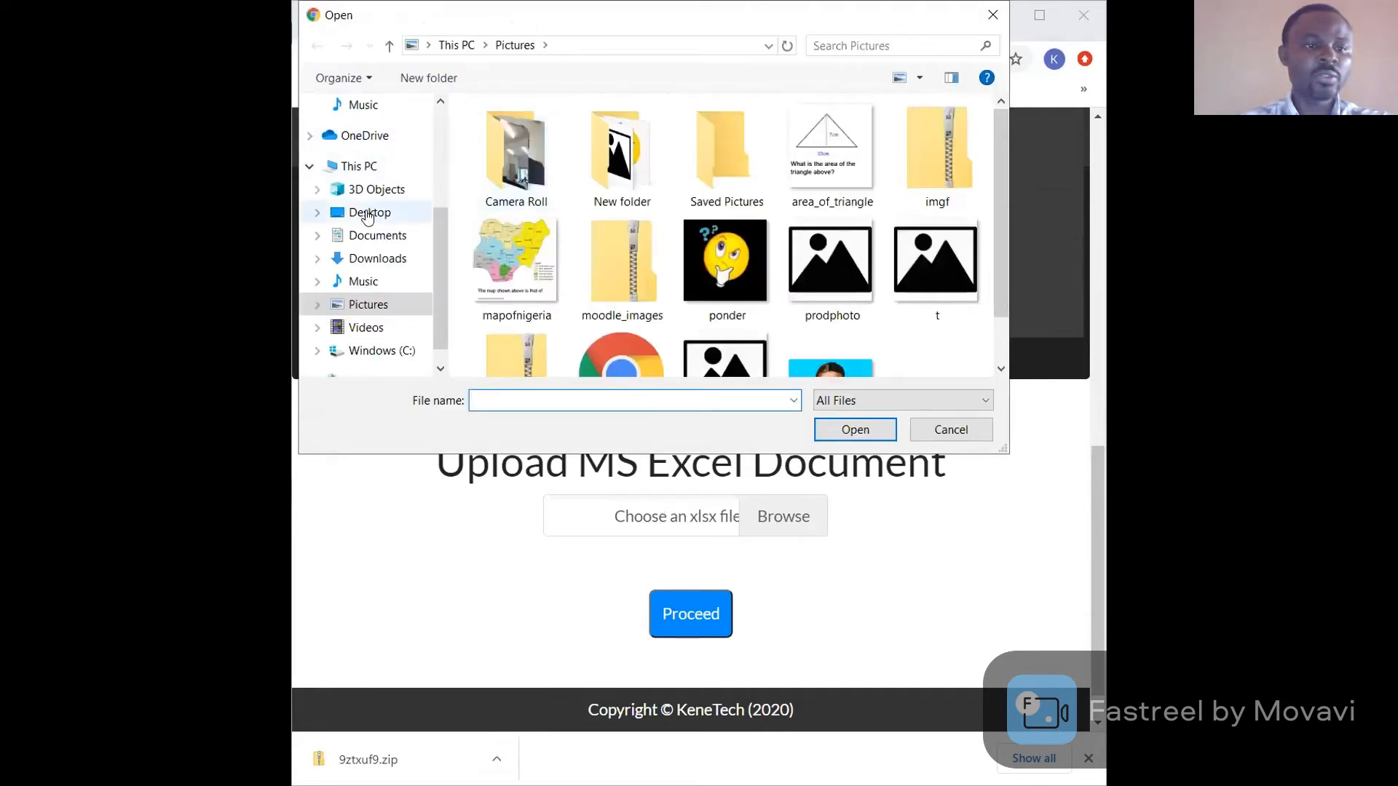
{"action": "left_click", "coordinate": [375, 258]}
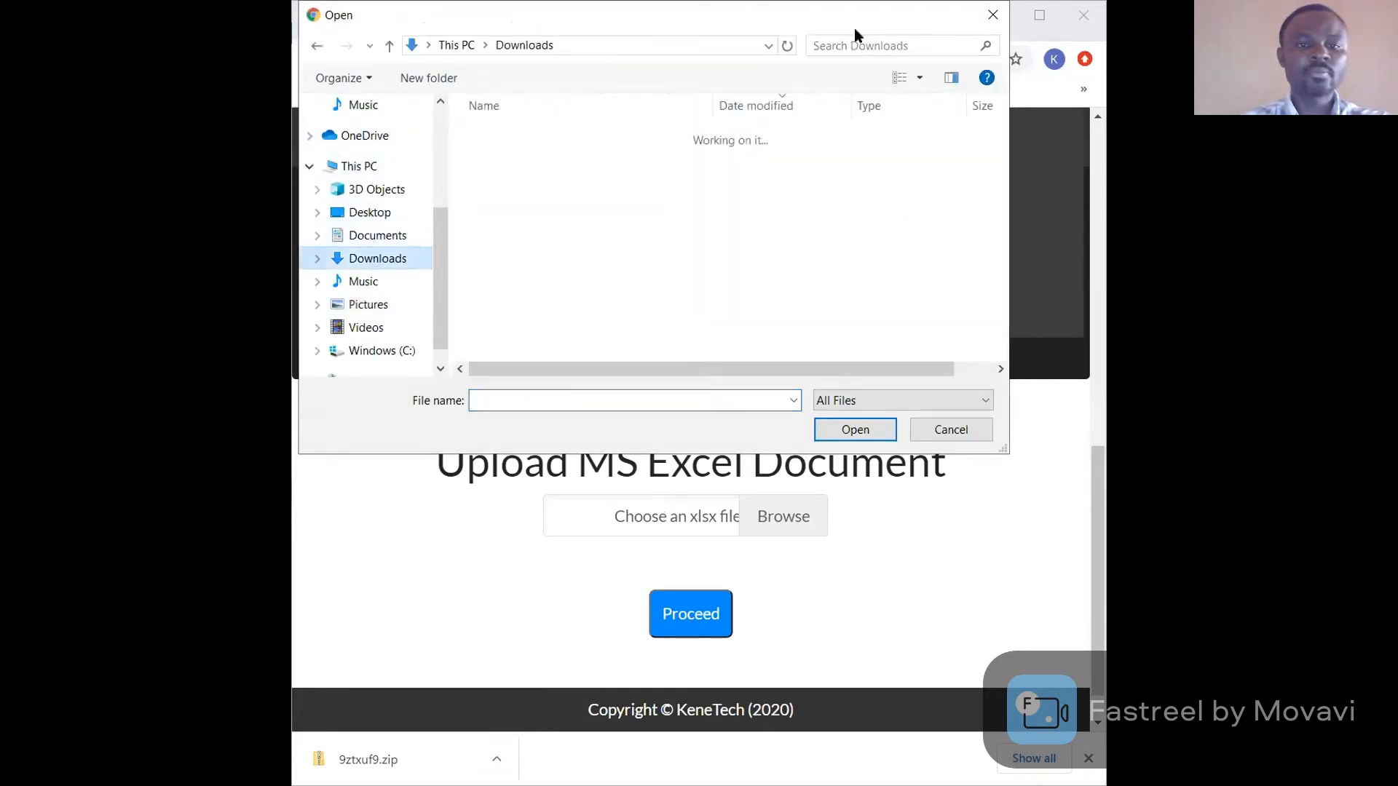
{"action": "left_click", "coordinate": [837, 44]}
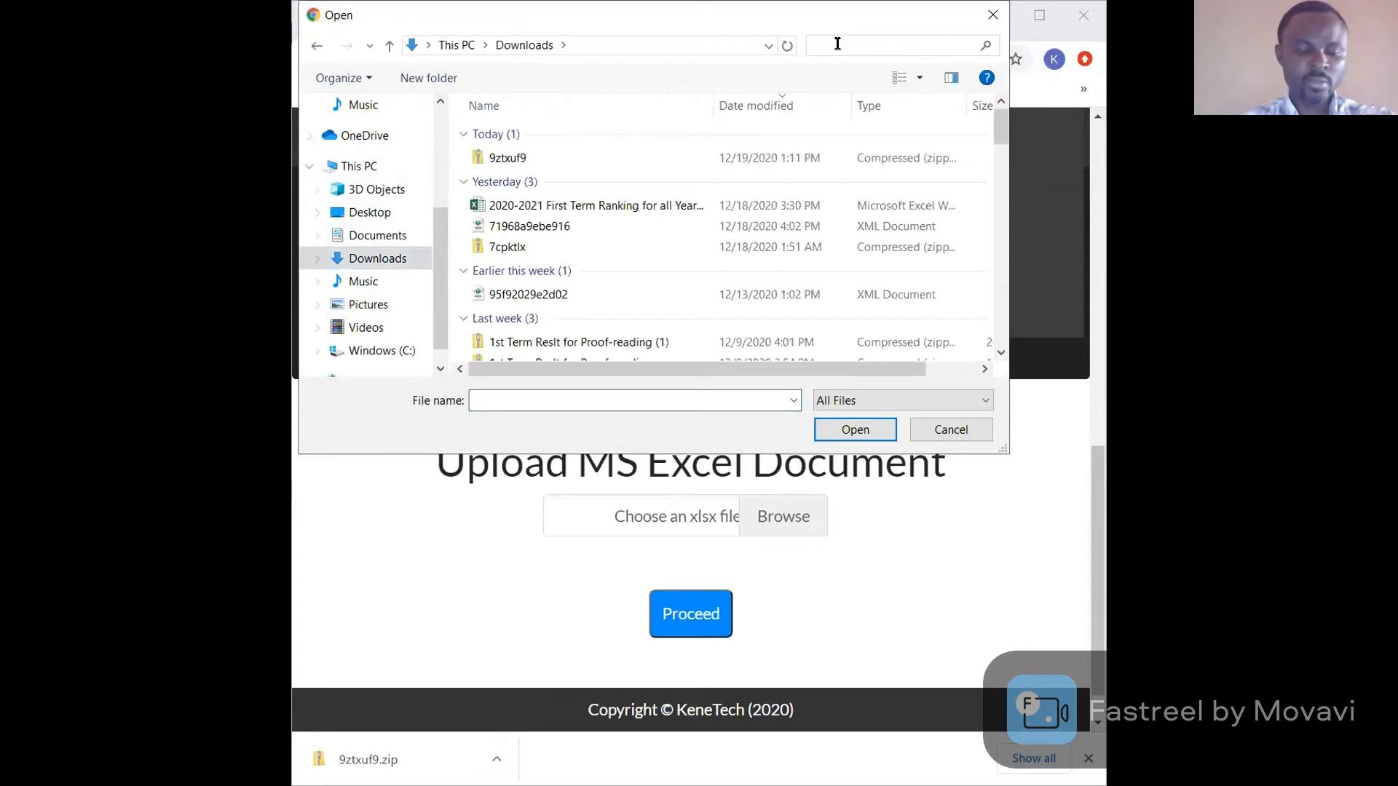
{"action": "type", "text": "exl"}
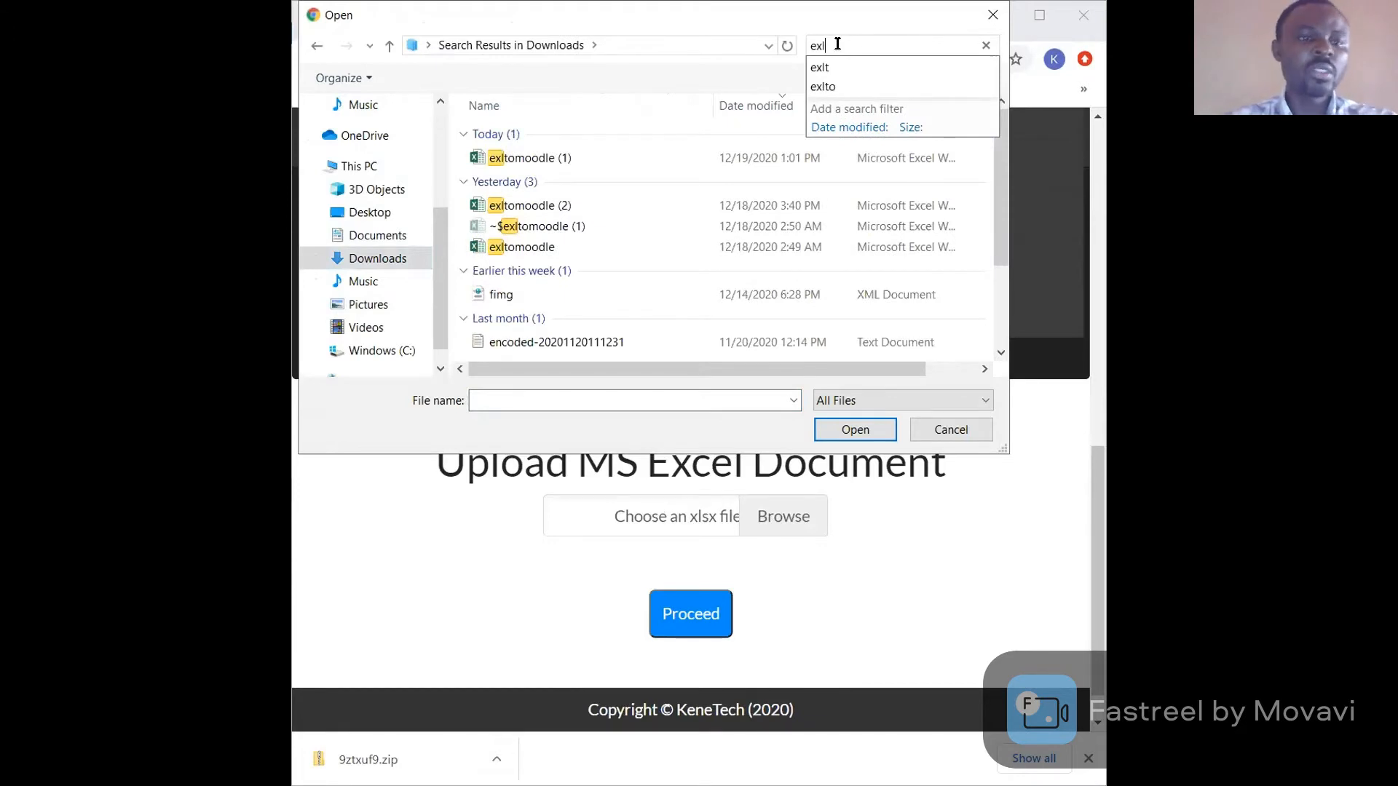
{"action": "left_click", "coordinate": [502, 156]}
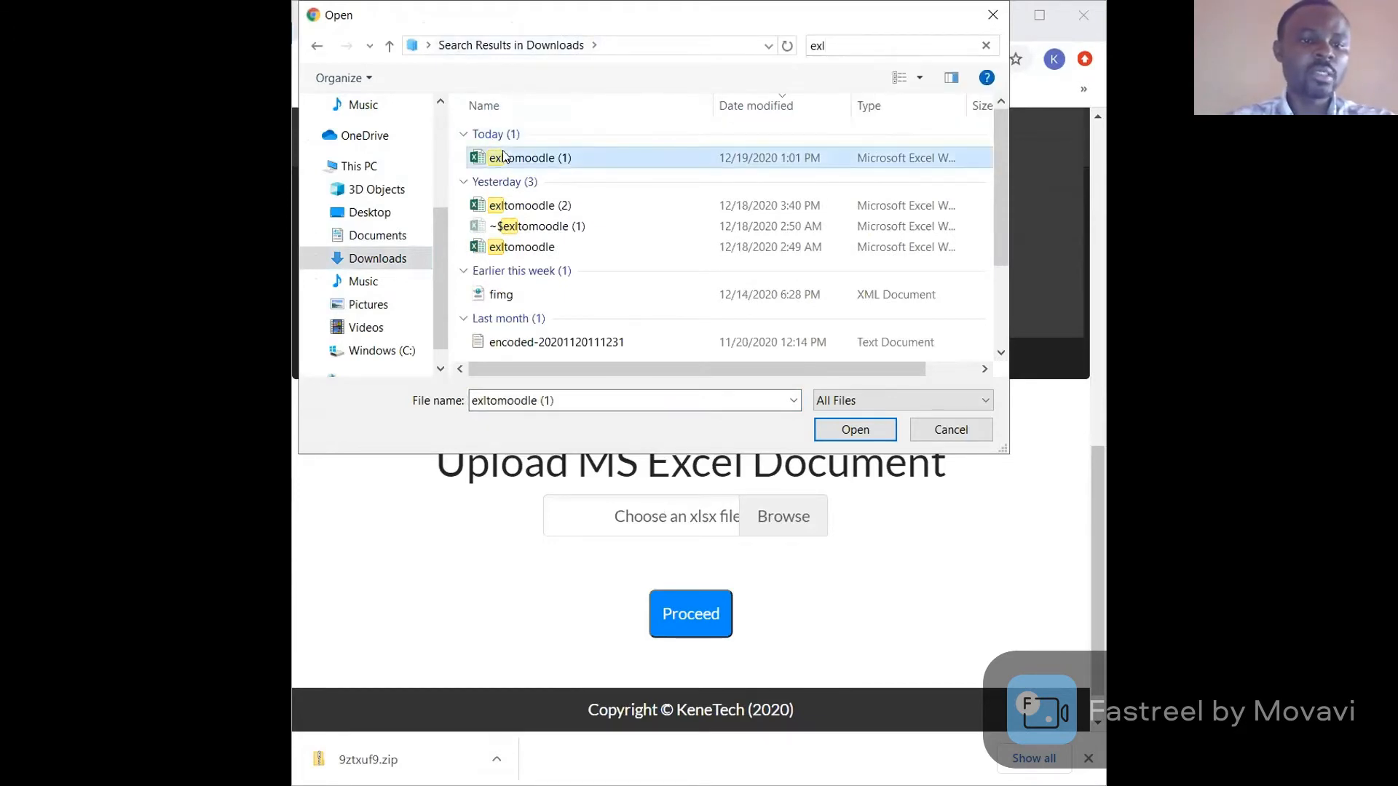
{"action": "left_click", "coordinate": [862, 422]}
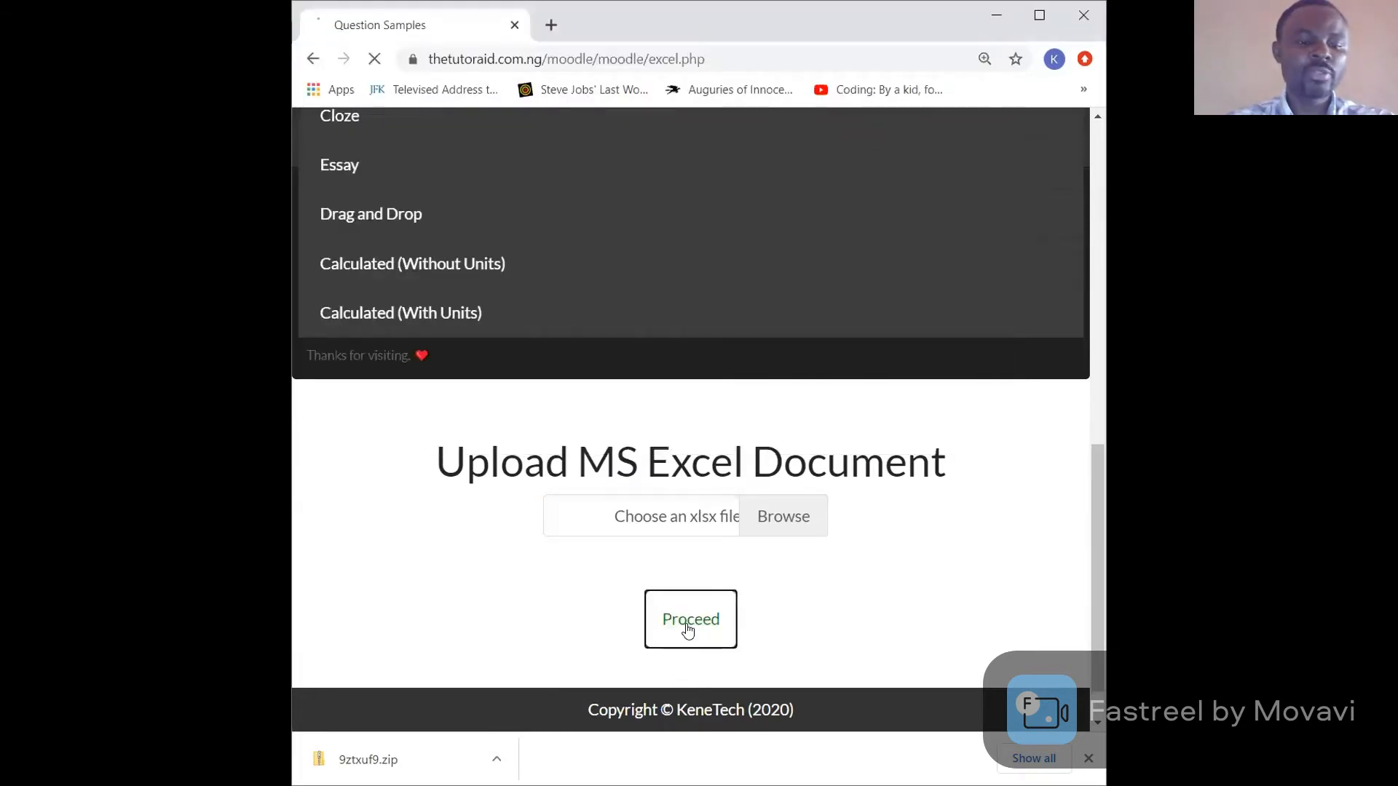
{"action": "left_click", "coordinate": [688, 627]}
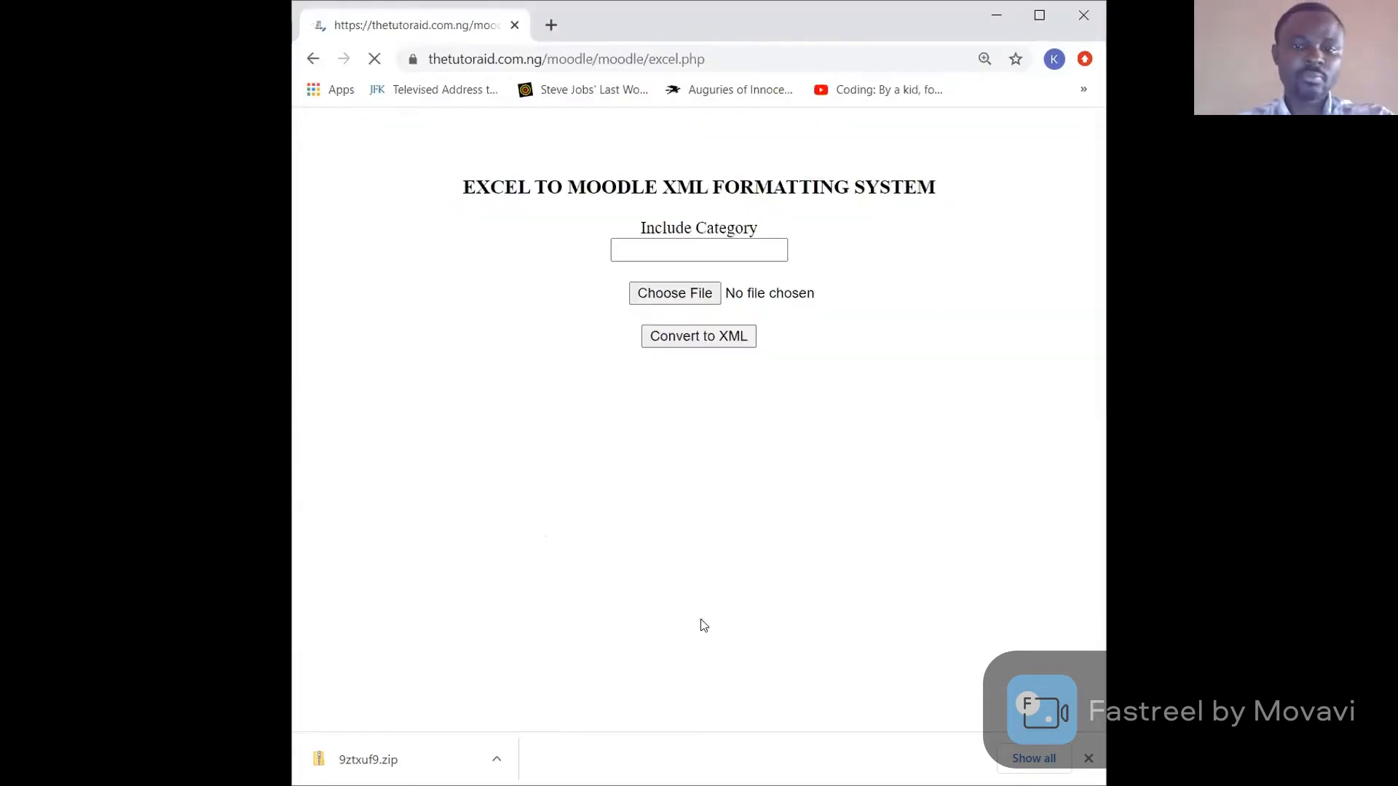
Set the category to include in the XML conversion to testingcat.
{"action": "left_click", "coordinate": [680, 281]}
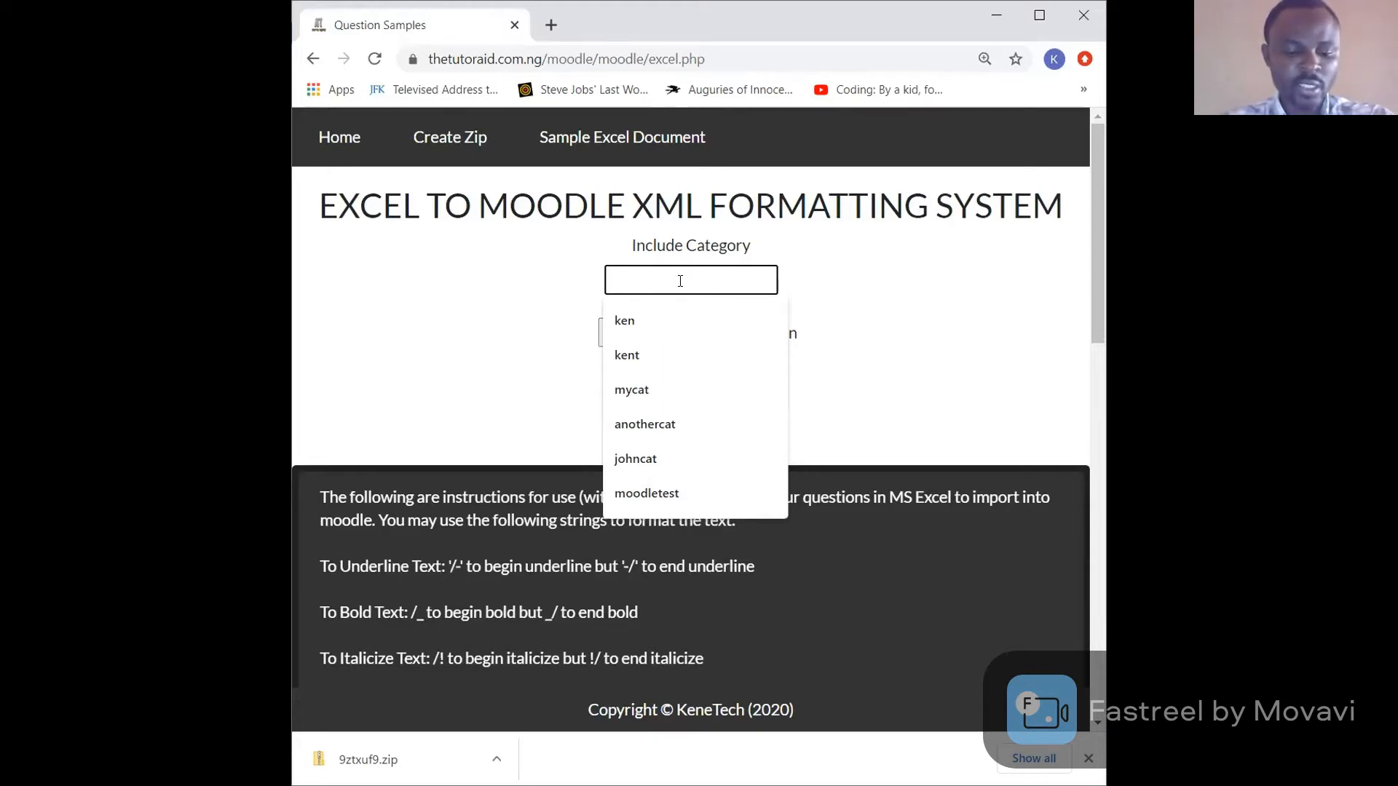
{"action": "type", "text": "tes"}
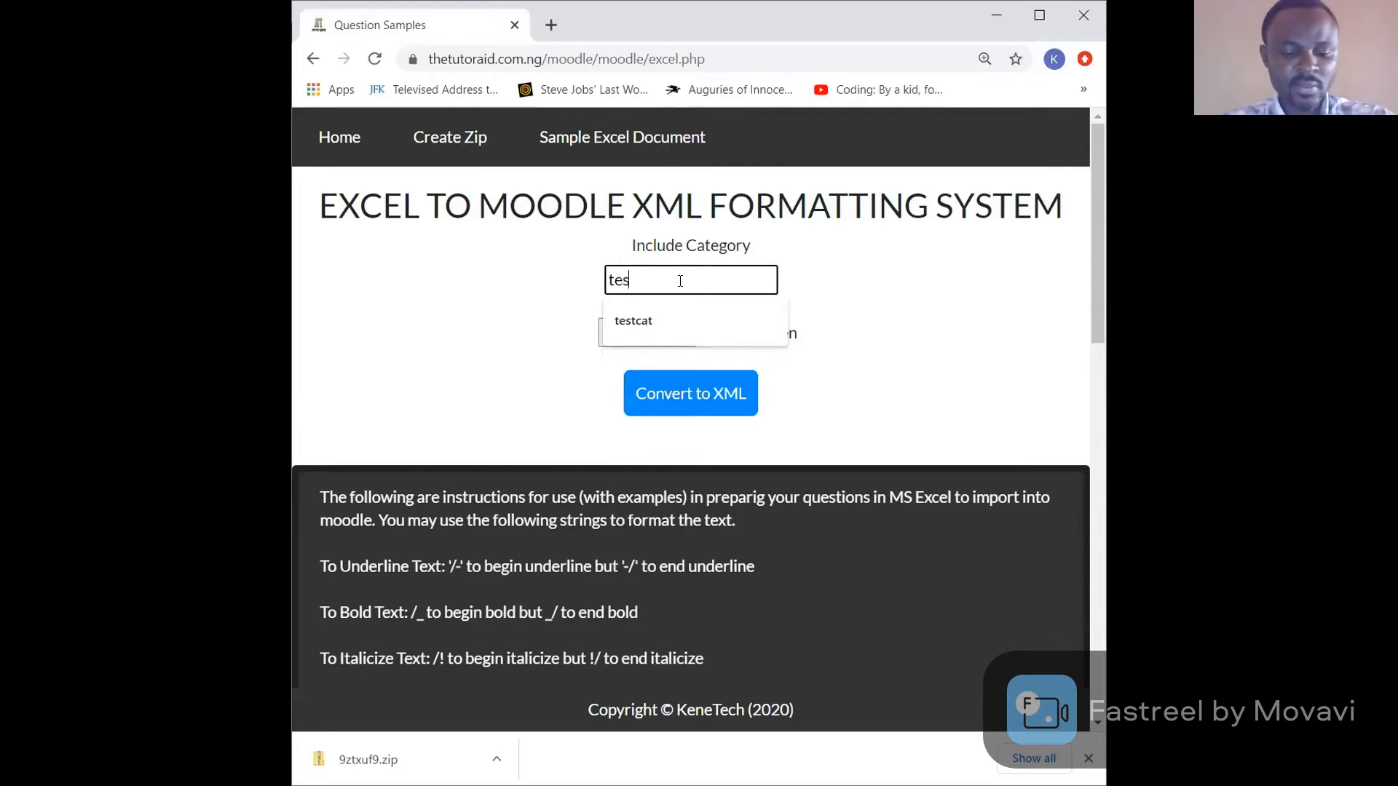
{"action": "type", "text": "tin"}
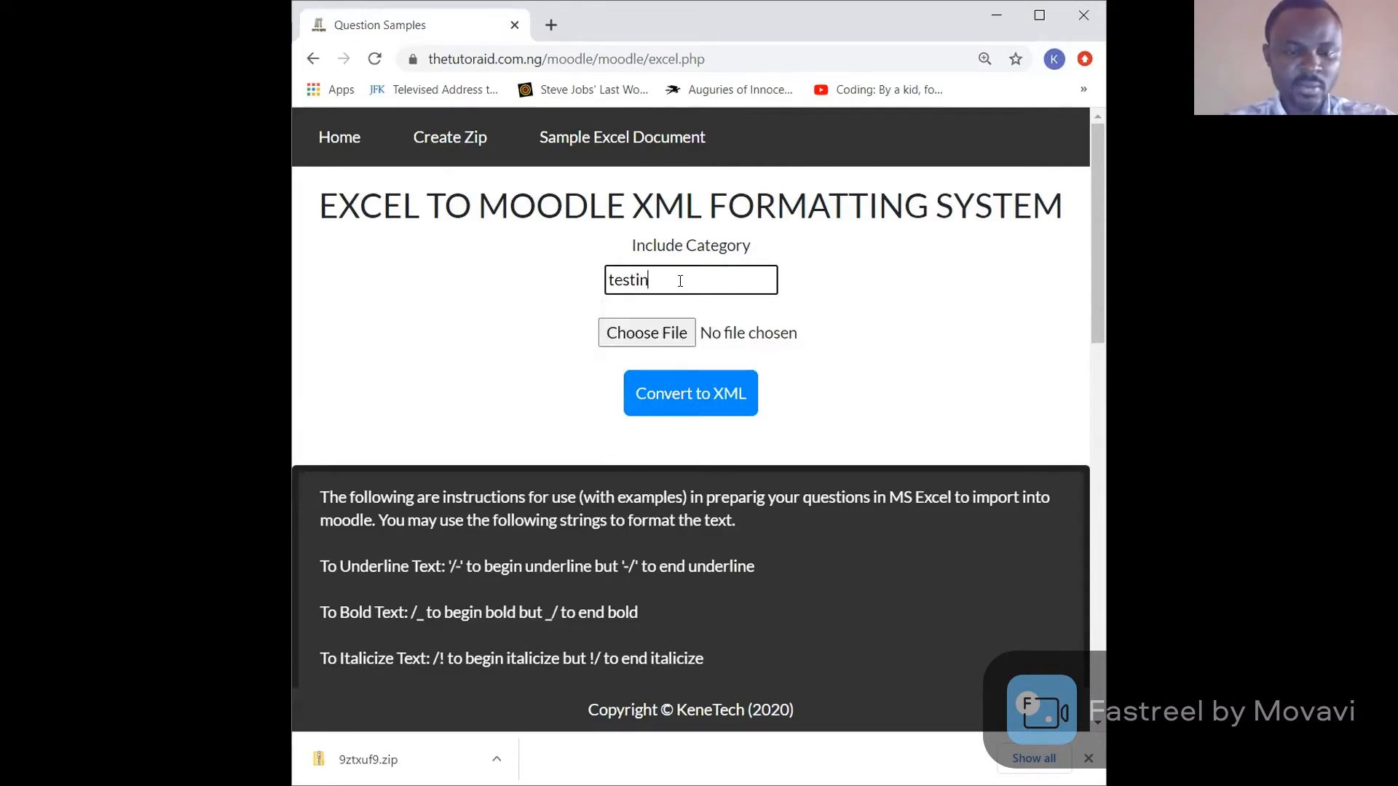
{"action": "type", "text": "gcat"}
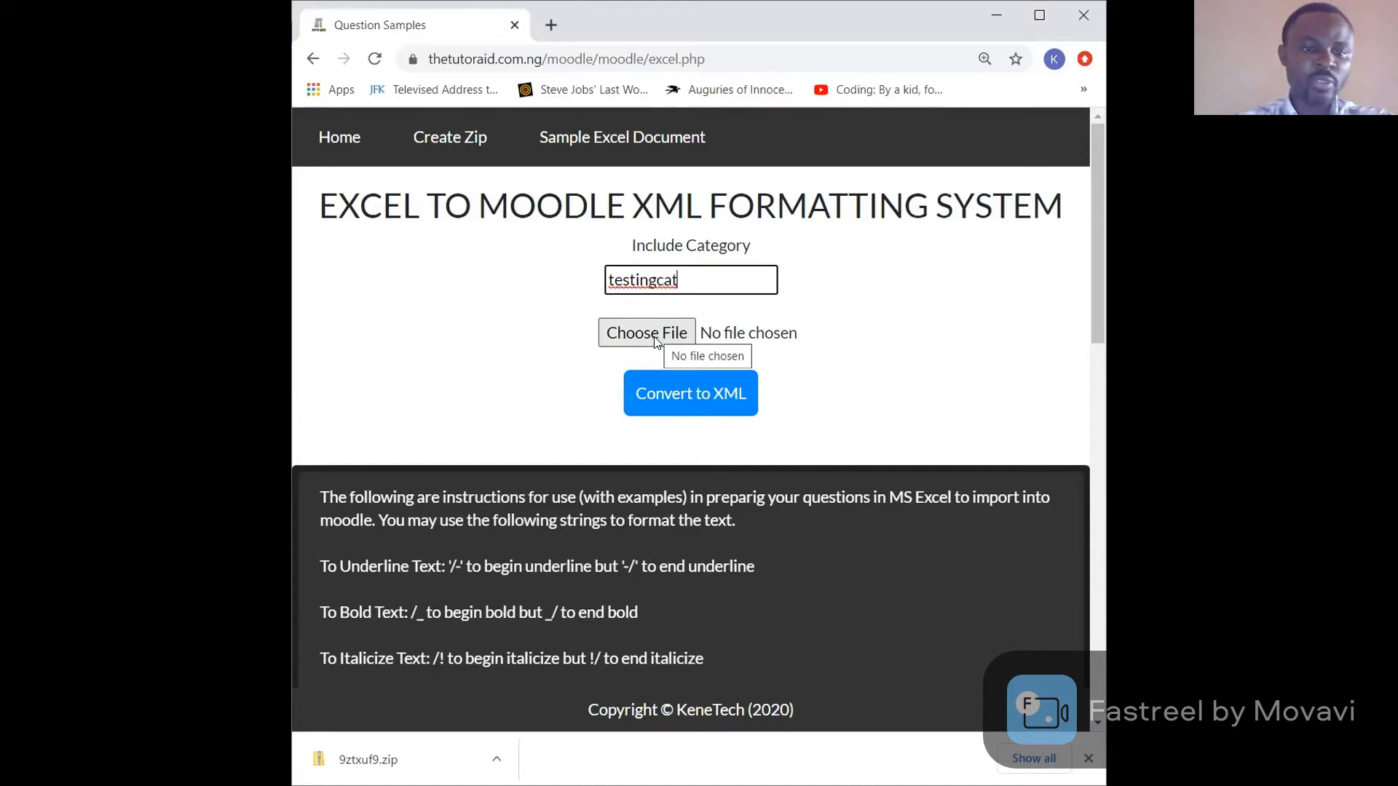
Search Downloads for "9z" and choose the 9ztxuf9 zip as the image file for the conversion.
{"action": "left_click", "coordinate": [656, 339]}
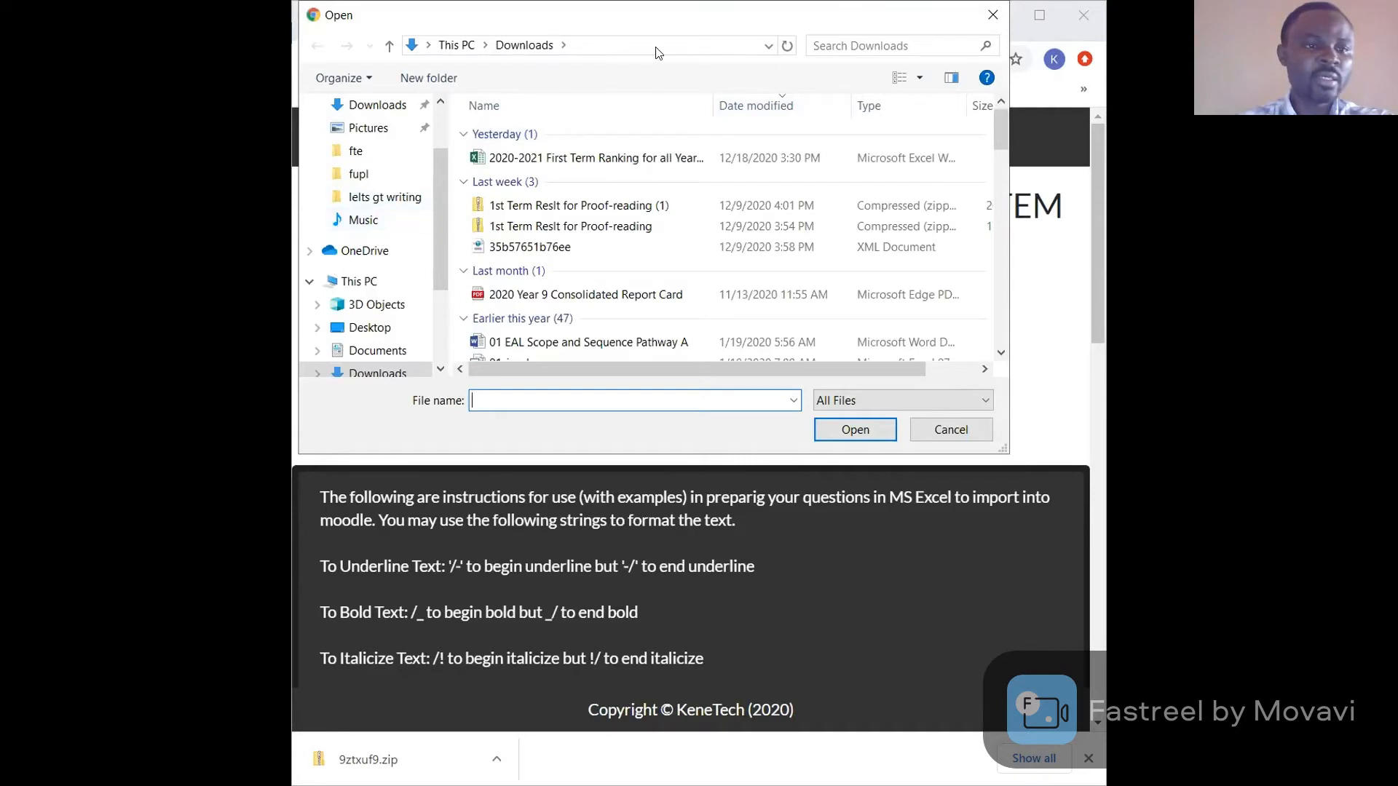
{"action": "left_click", "coordinate": [882, 50]}
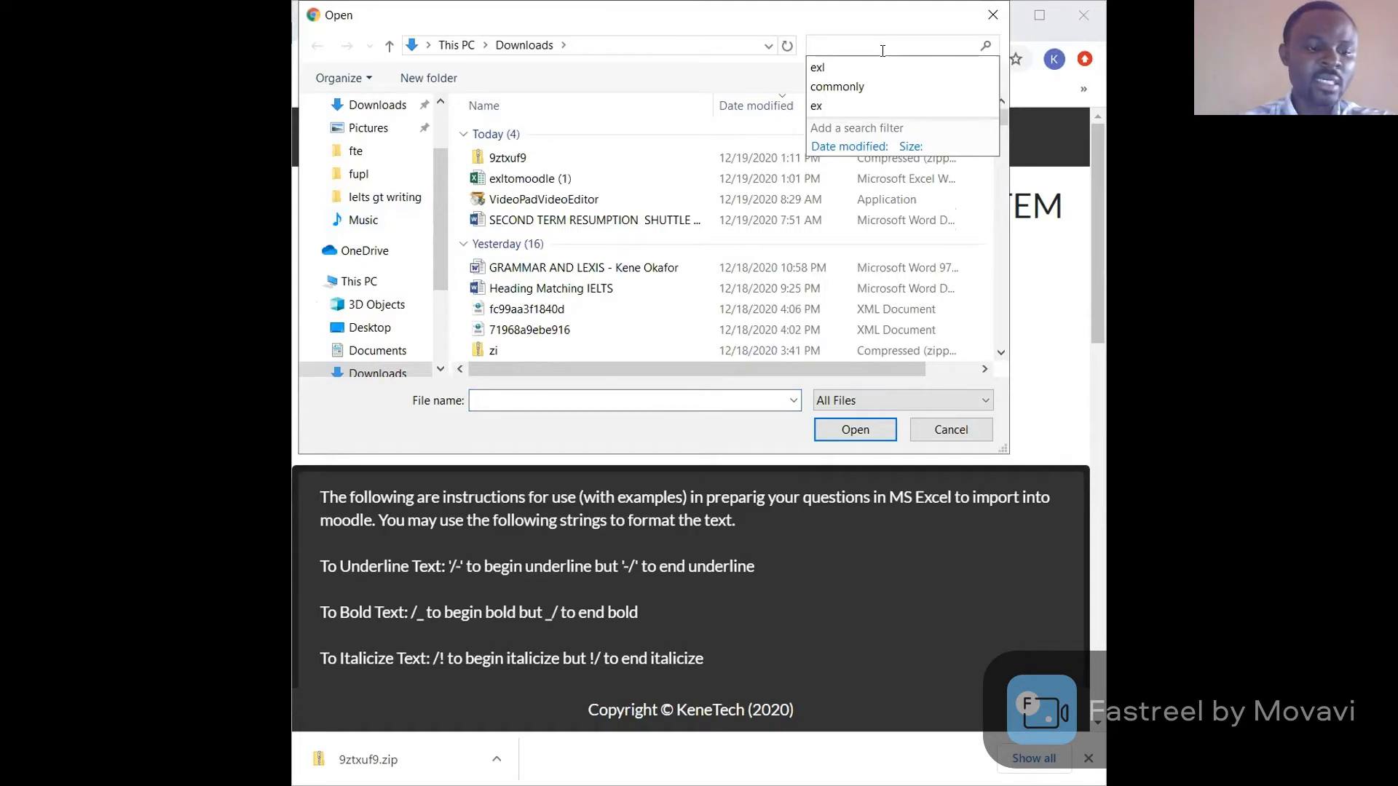
{"action": "key", "text": "Escape"}
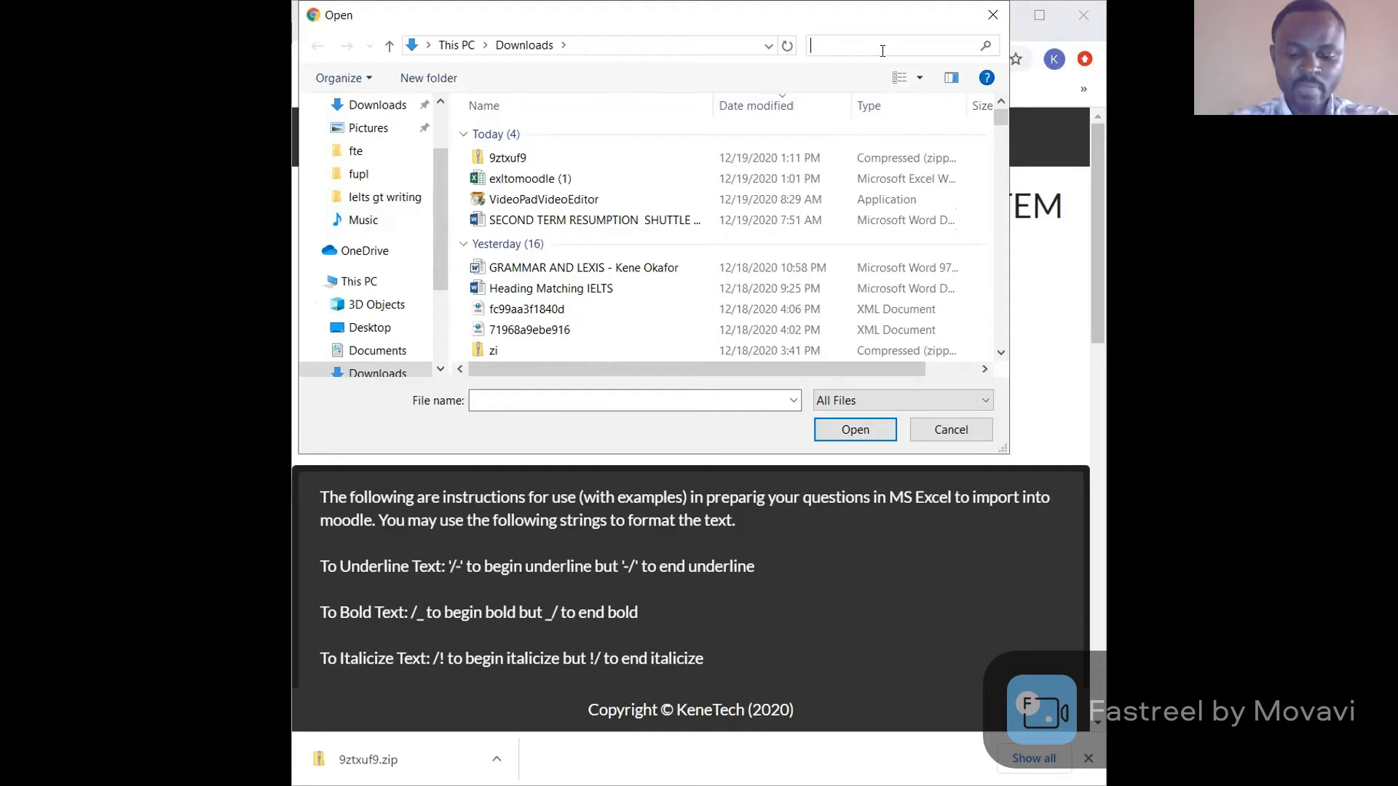
{"action": "type", "text": "9"}
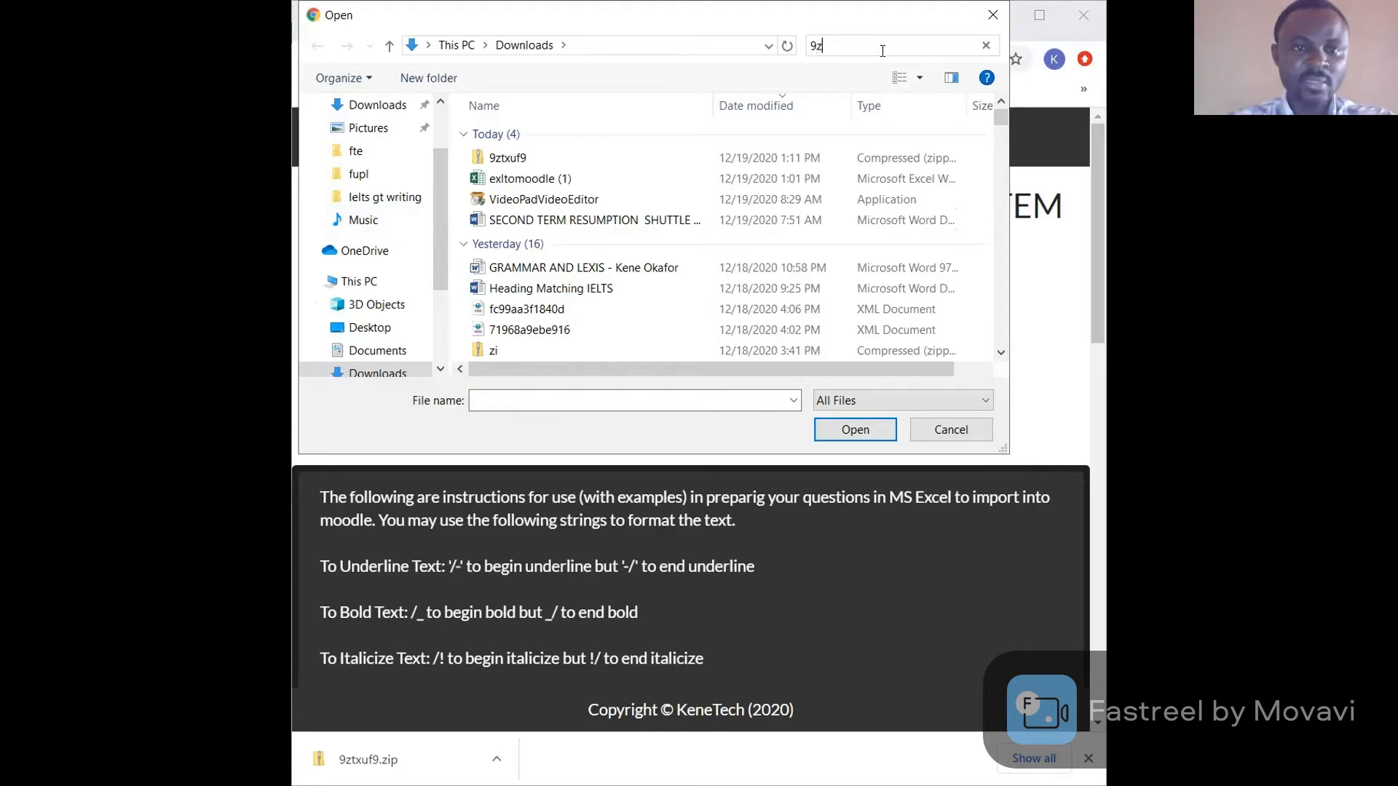
{"action": "type", "text": "z"}
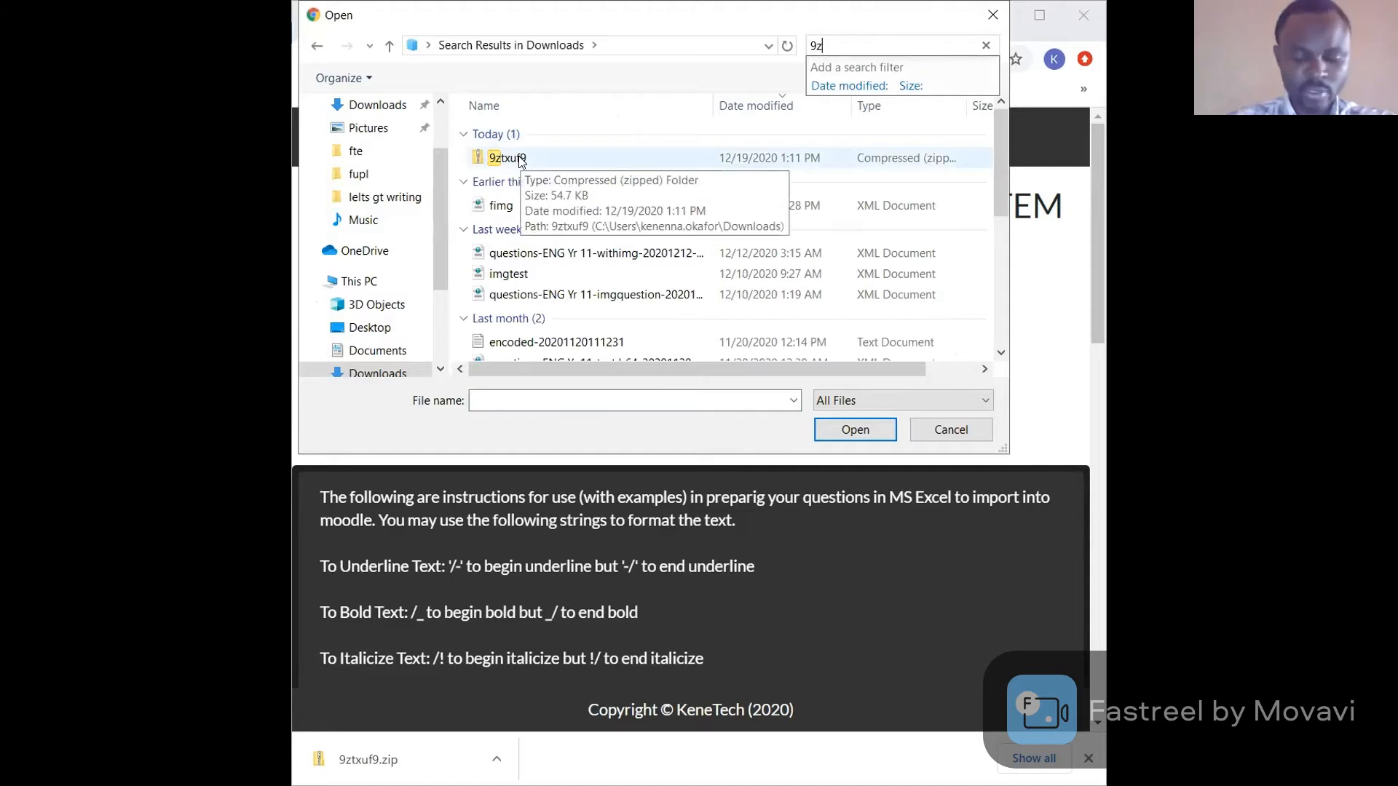
{"action": "left_click", "coordinate": [521, 161]}
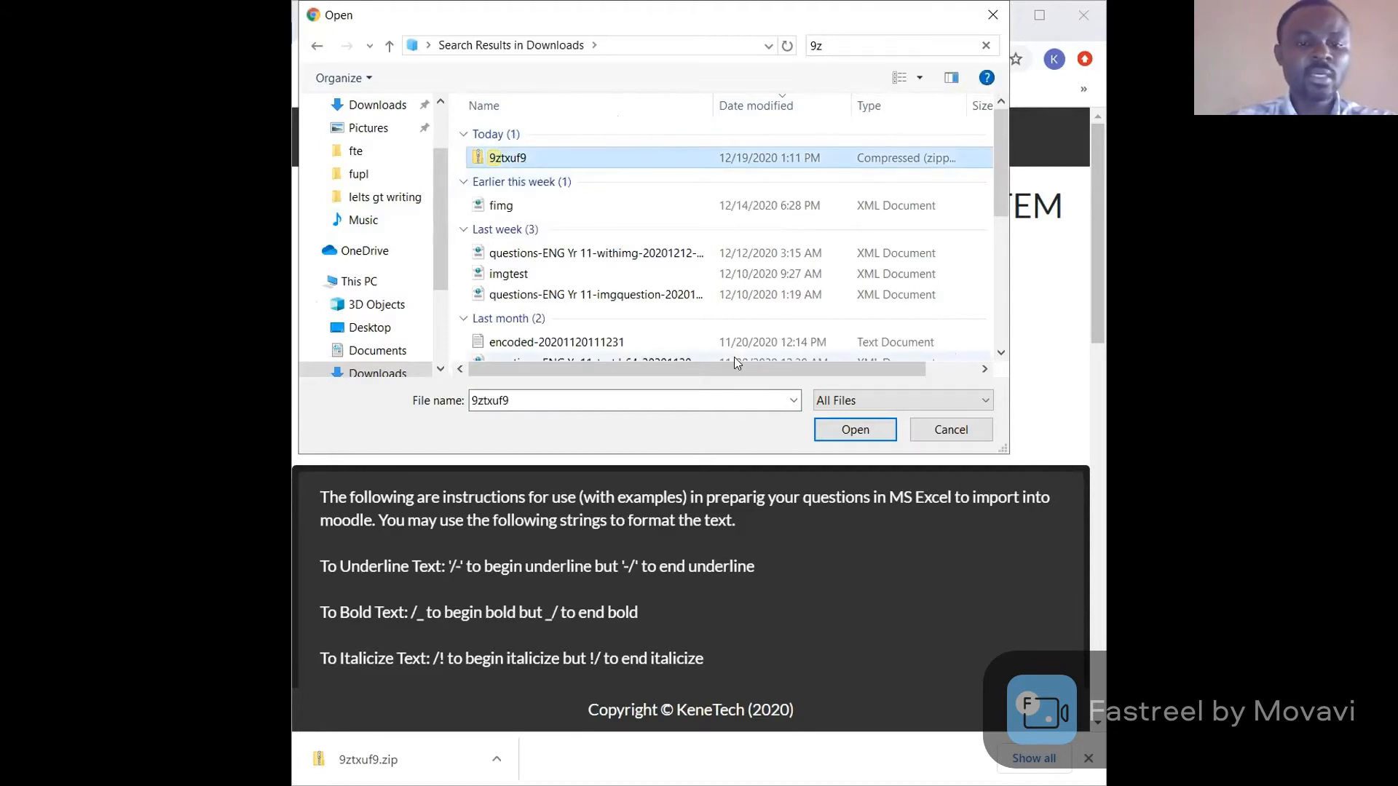
{"action": "left_click", "coordinate": [835, 430]}
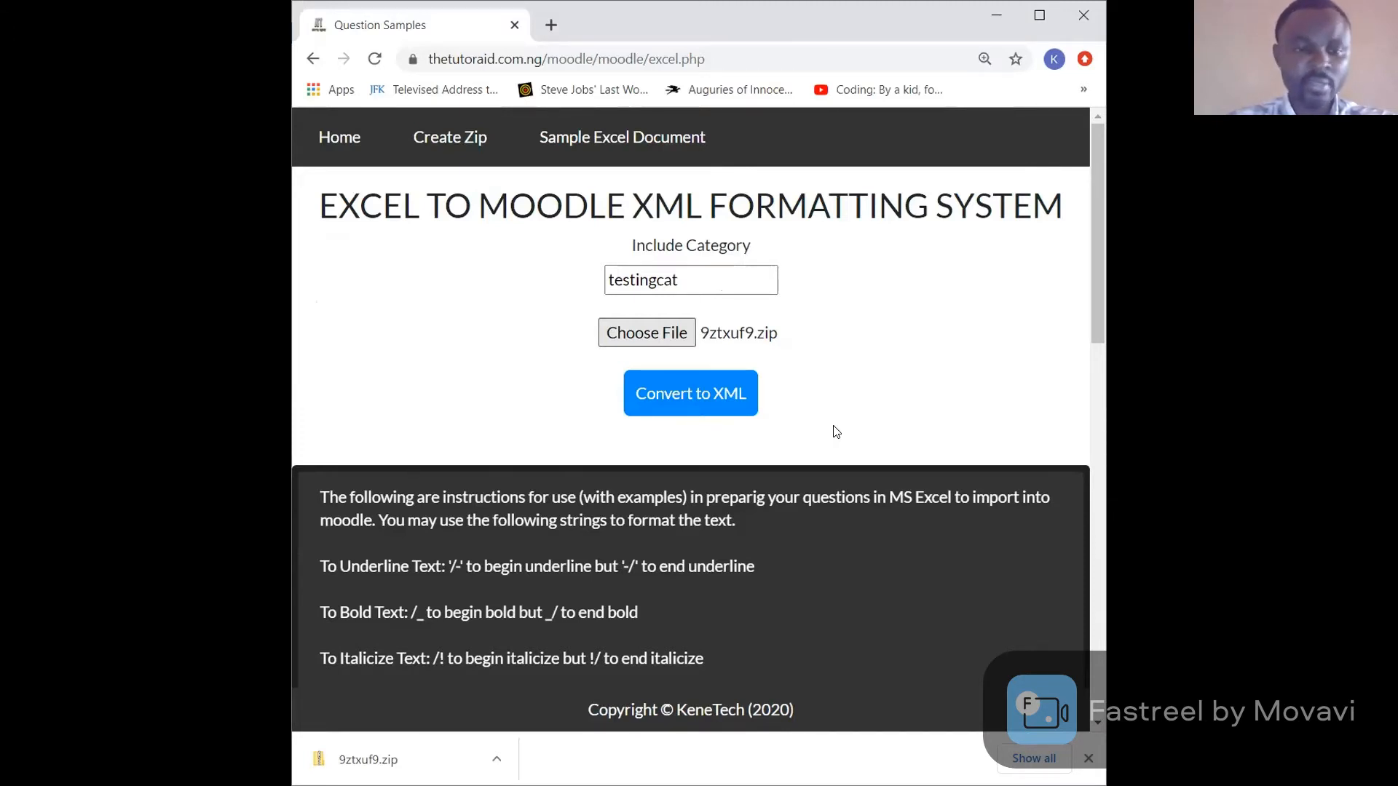
Convert the workbook and zipped images to XML and look over the generated code and its copy and download options.
{"action": "left_click", "coordinate": [667, 407]}
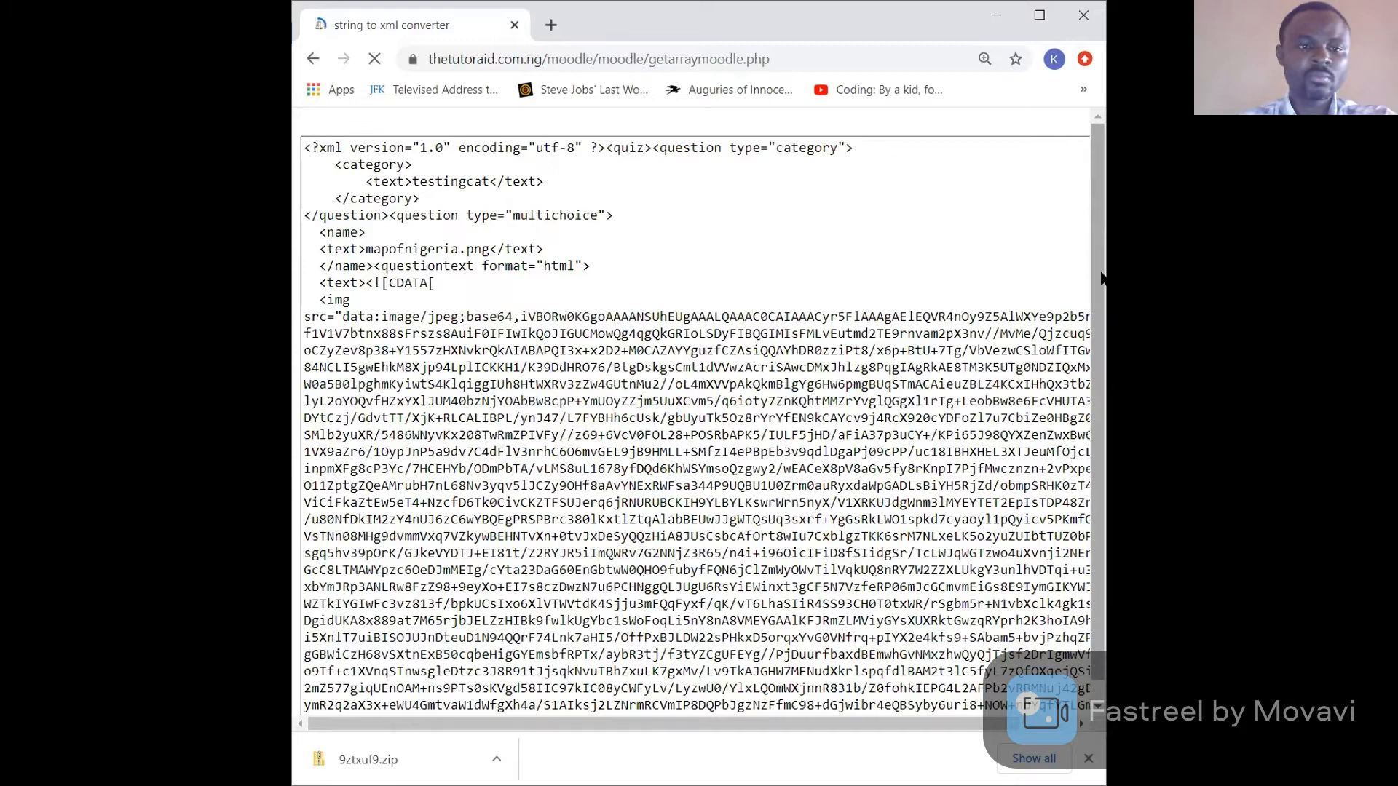
{"action": "scroll", "coordinate": [1100, 279], "scroll_direction": "down", "scroll_amount": 1}
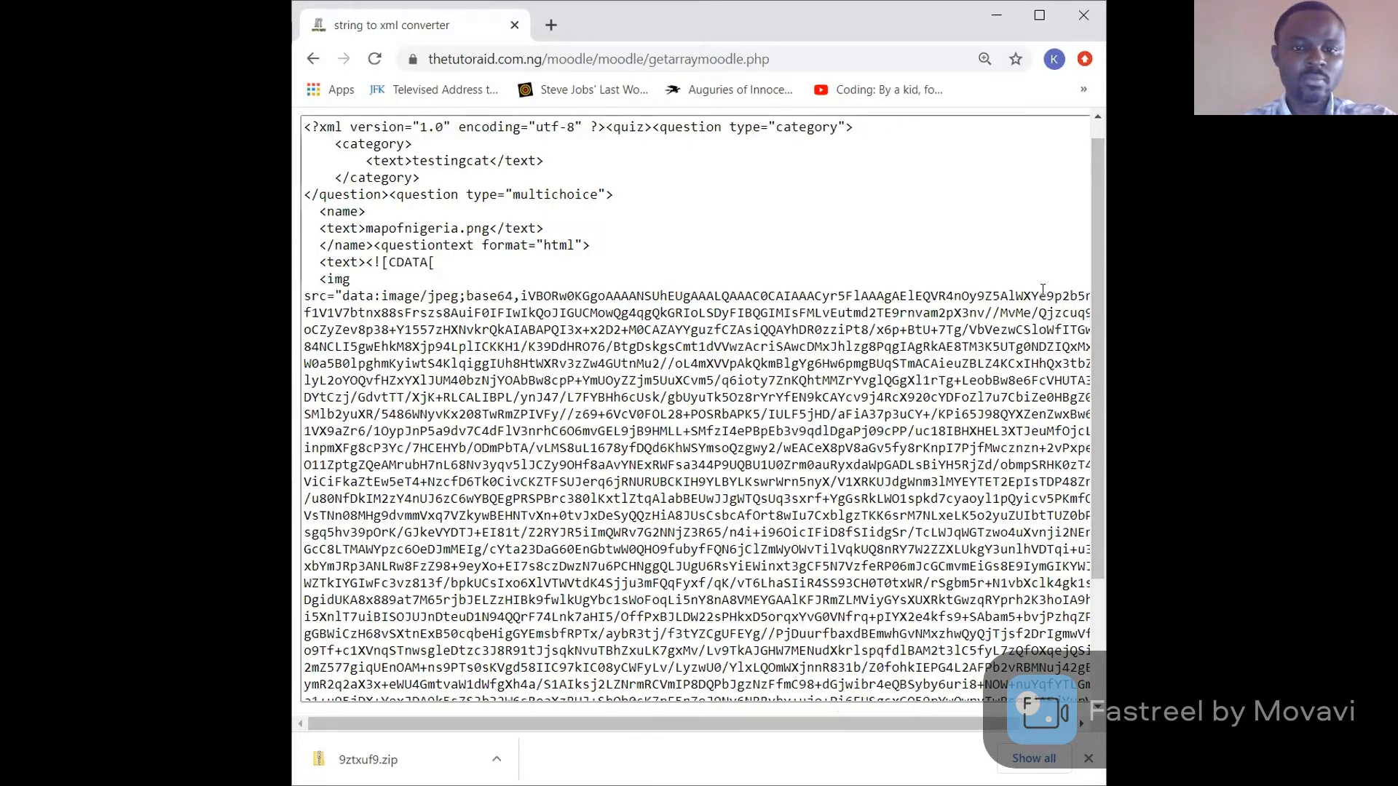
{"action": "left_click_drag", "start_coordinate": [1097, 436], "coordinate": [1102, 559]}
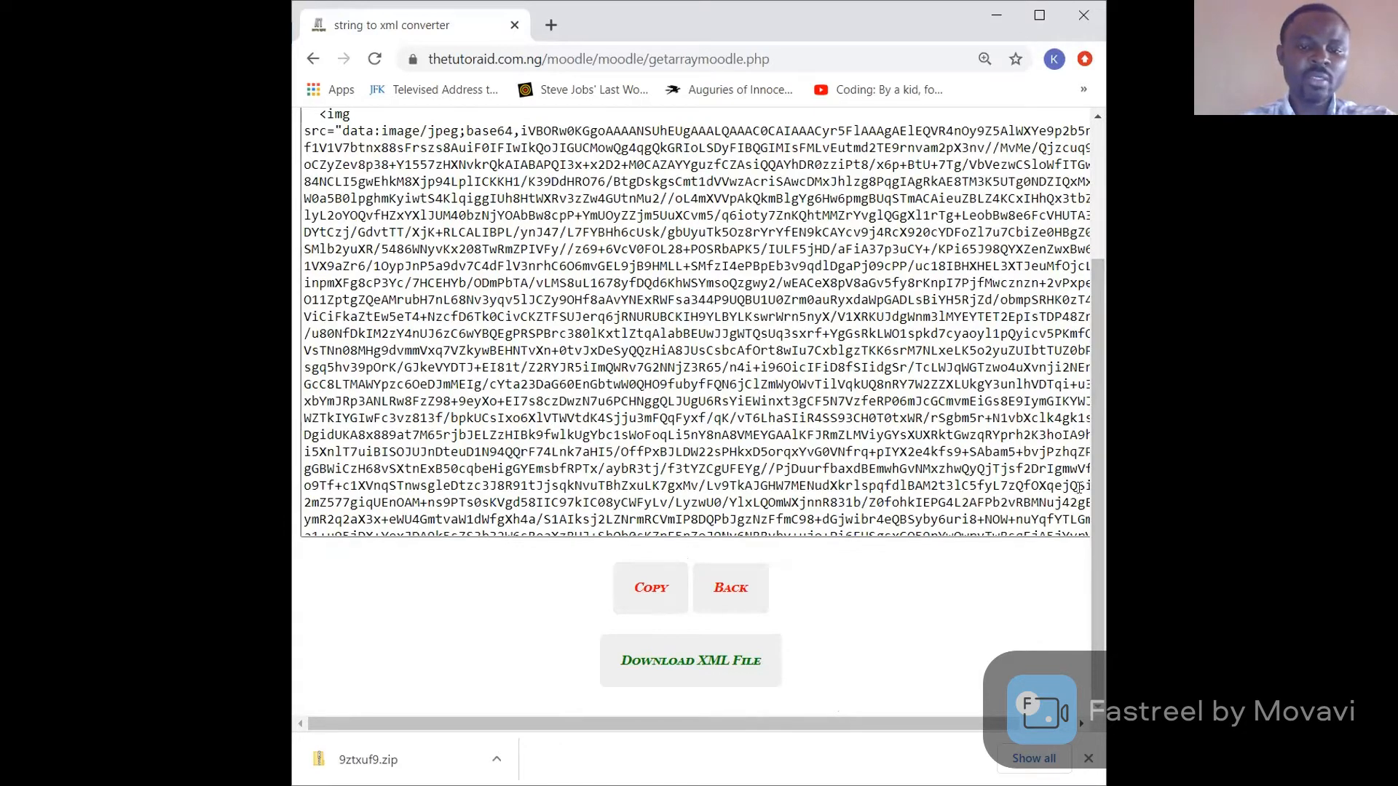
{"action": "left_click_drag", "start_coordinate": [1090, 500], "coordinate": [1082, 291]}
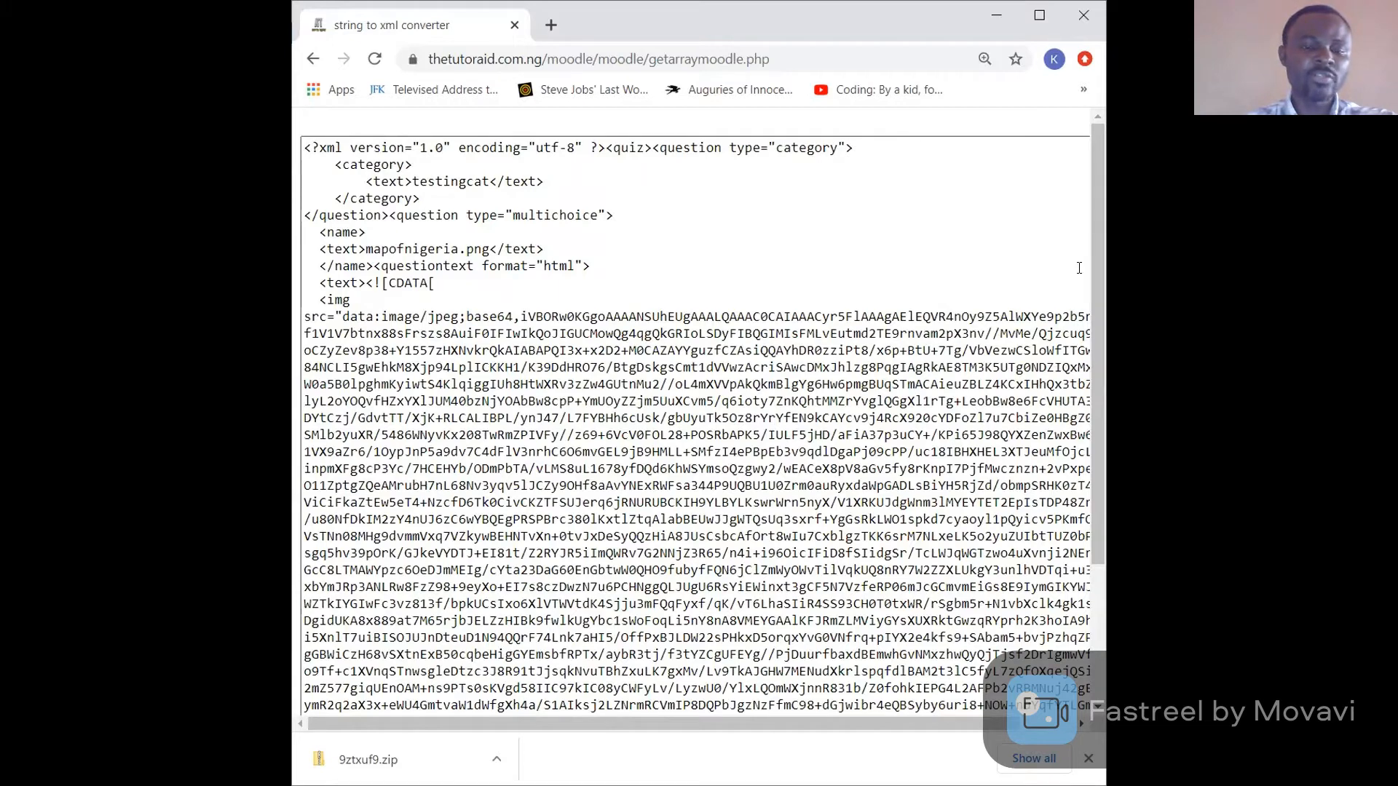
{"action": "left_click_drag", "start_coordinate": [1094, 272], "coordinate": [1097, 429]}
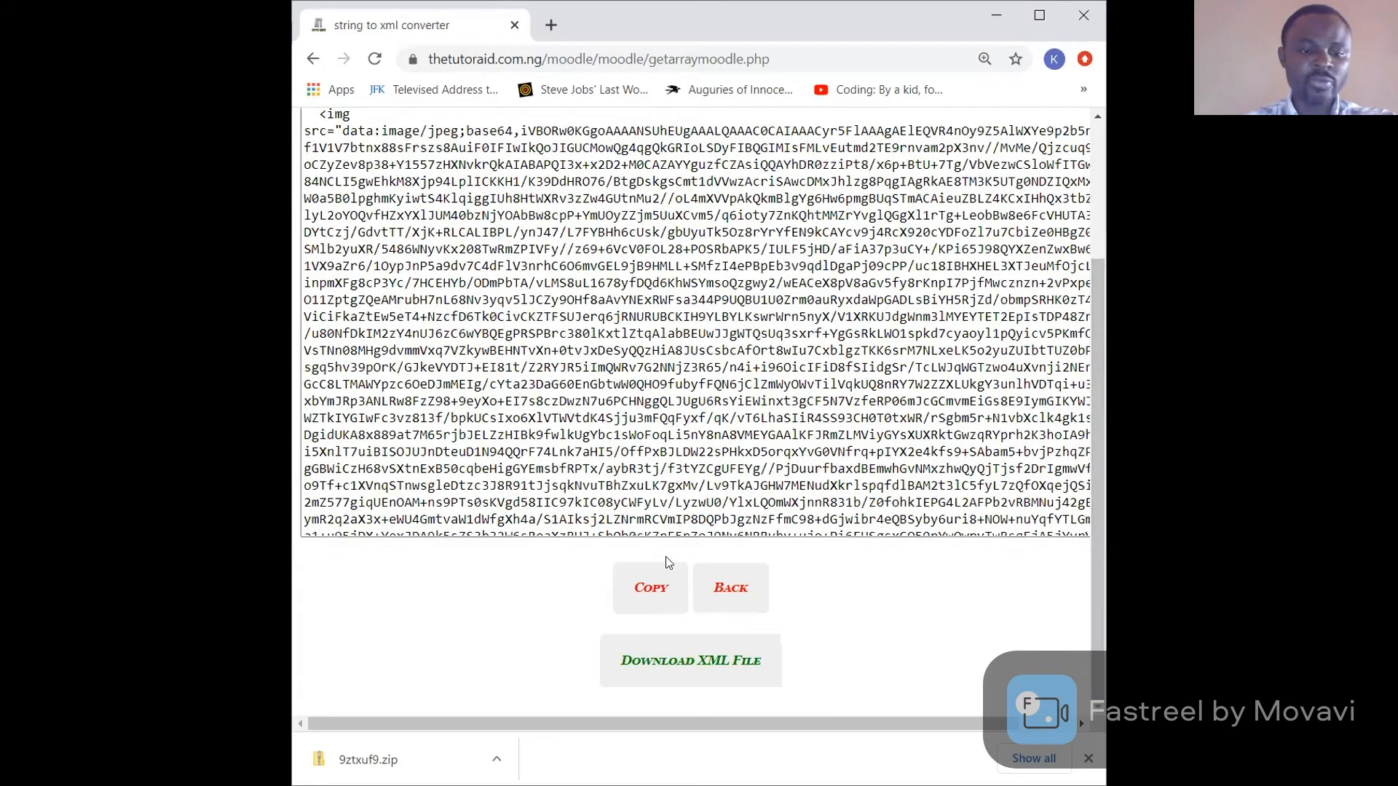
Download the generated Moodle XML code as an XML file.
{"action": "left_click", "coordinate": [659, 664]}
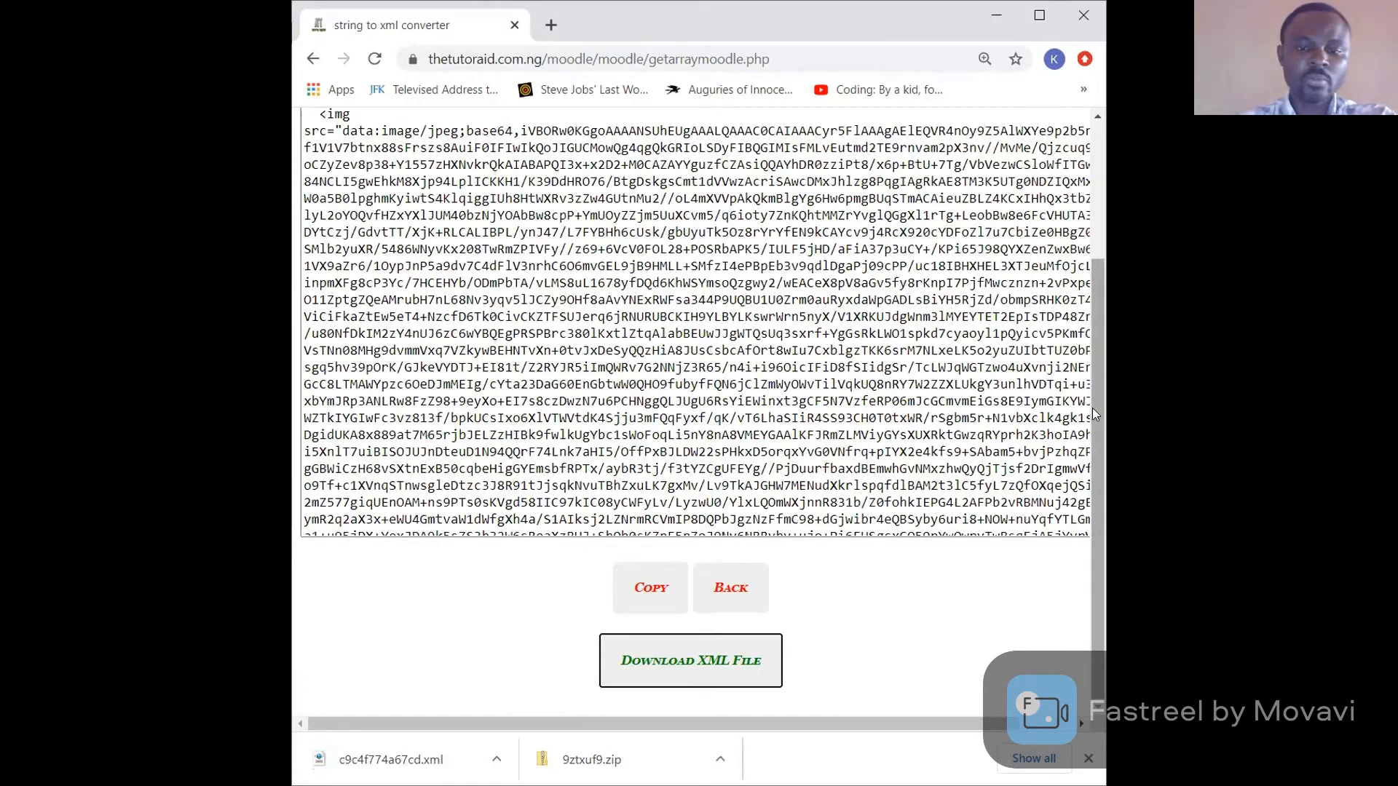
{"action": "left_click_drag", "start_coordinate": [1094, 407], "coordinate": [1097, 259]}
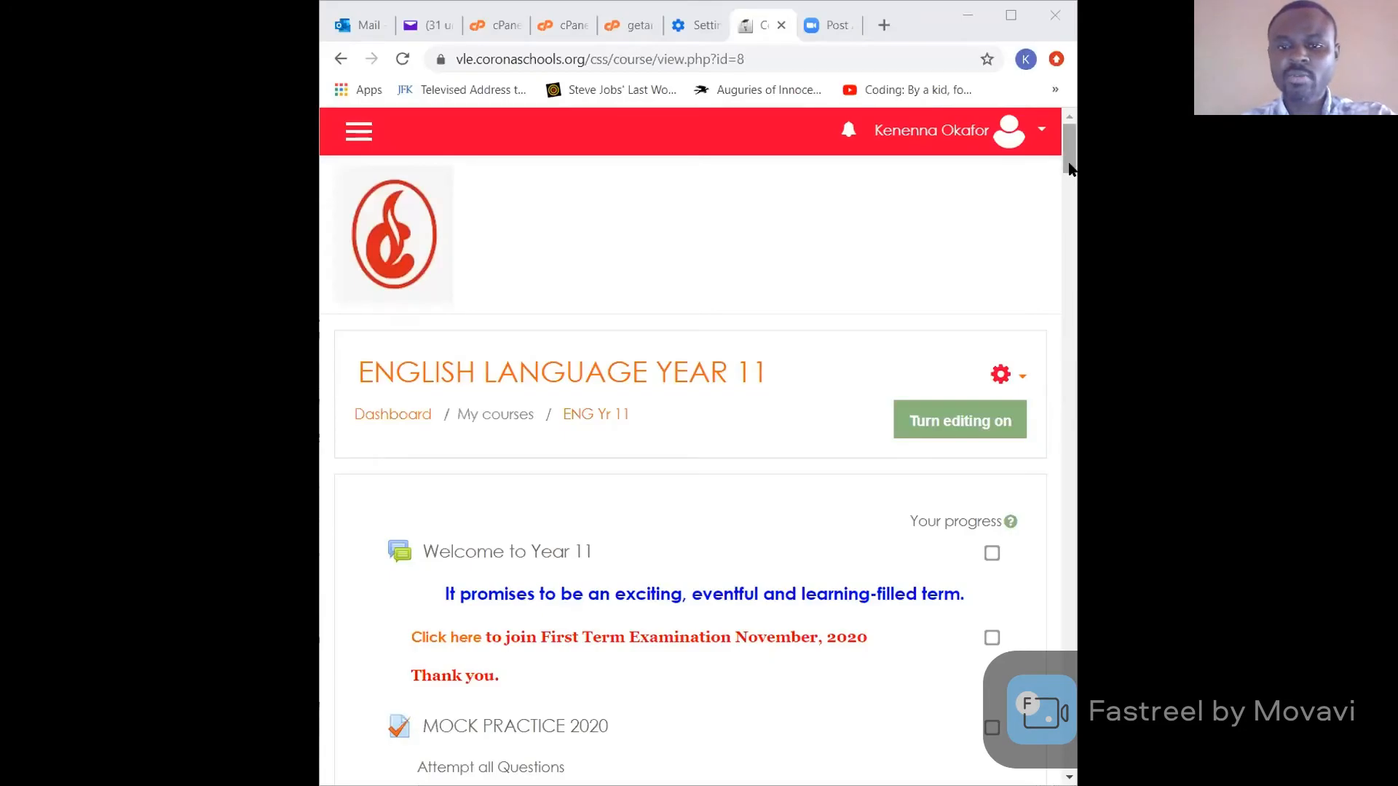
Switch to the school's Moodle site and open the question bank import page from the English Language Year 11 course administration.
{"action": "left_click_drag", "start_coordinate": [1069, 168], "coordinate": [1060, 142]}
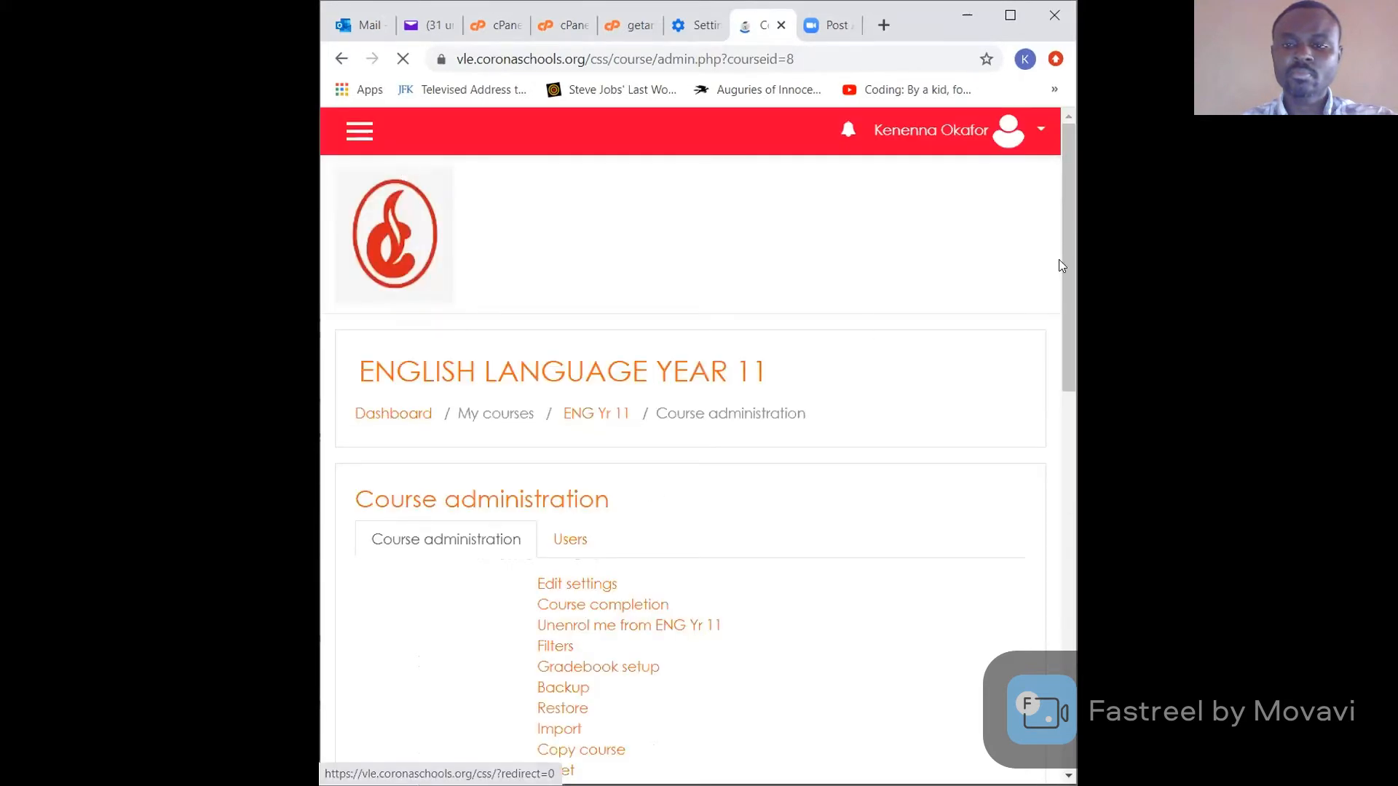
{"action": "left_click_drag", "start_coordinate": [1070, 273], "coordinate": [1045, 499]}
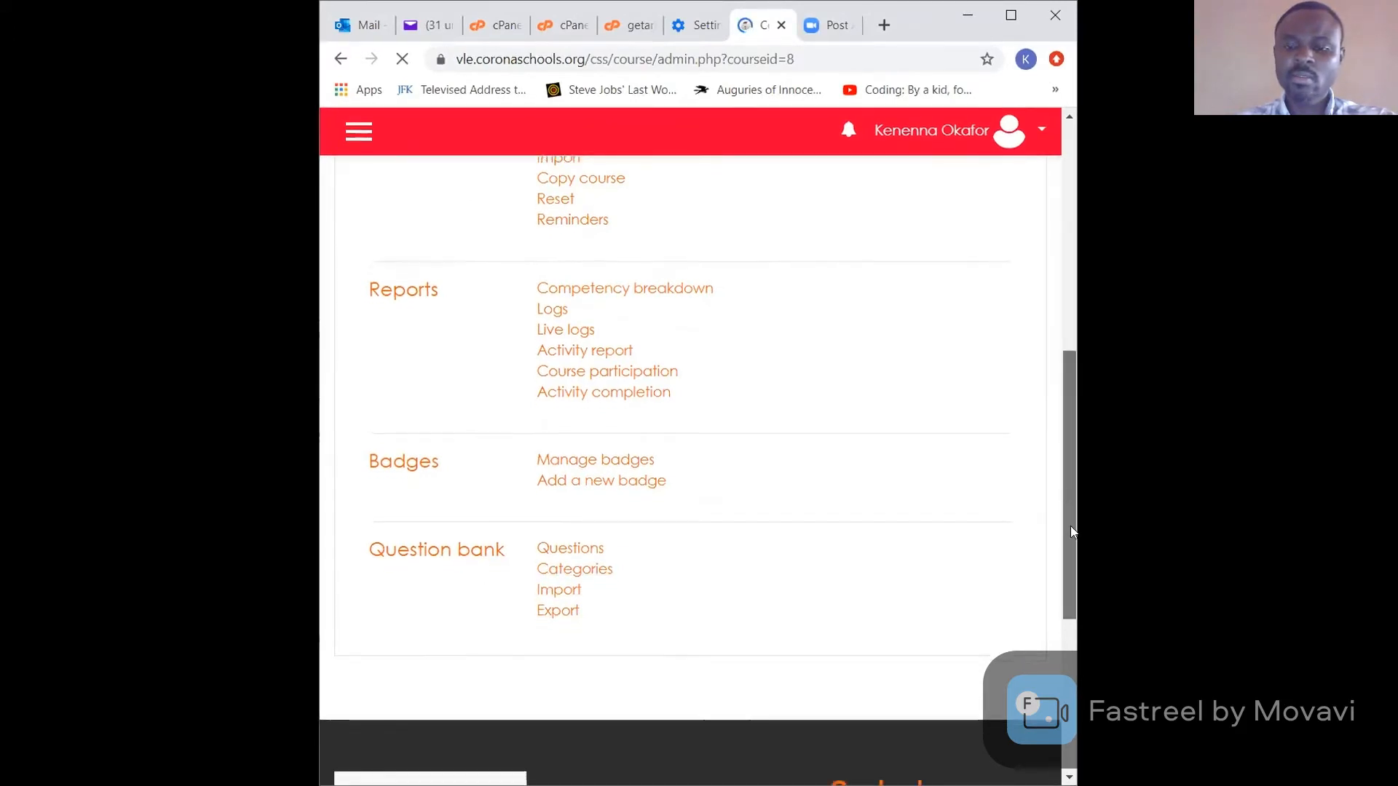
{"action": "scroll", "coordinate": [1063, 473], "scroll_direction": "down", "scroll_amount": 1}
{"action": "scroll", "coordinate": [421, 658], "scroll_direction": "up", "scroll_amount": 2}
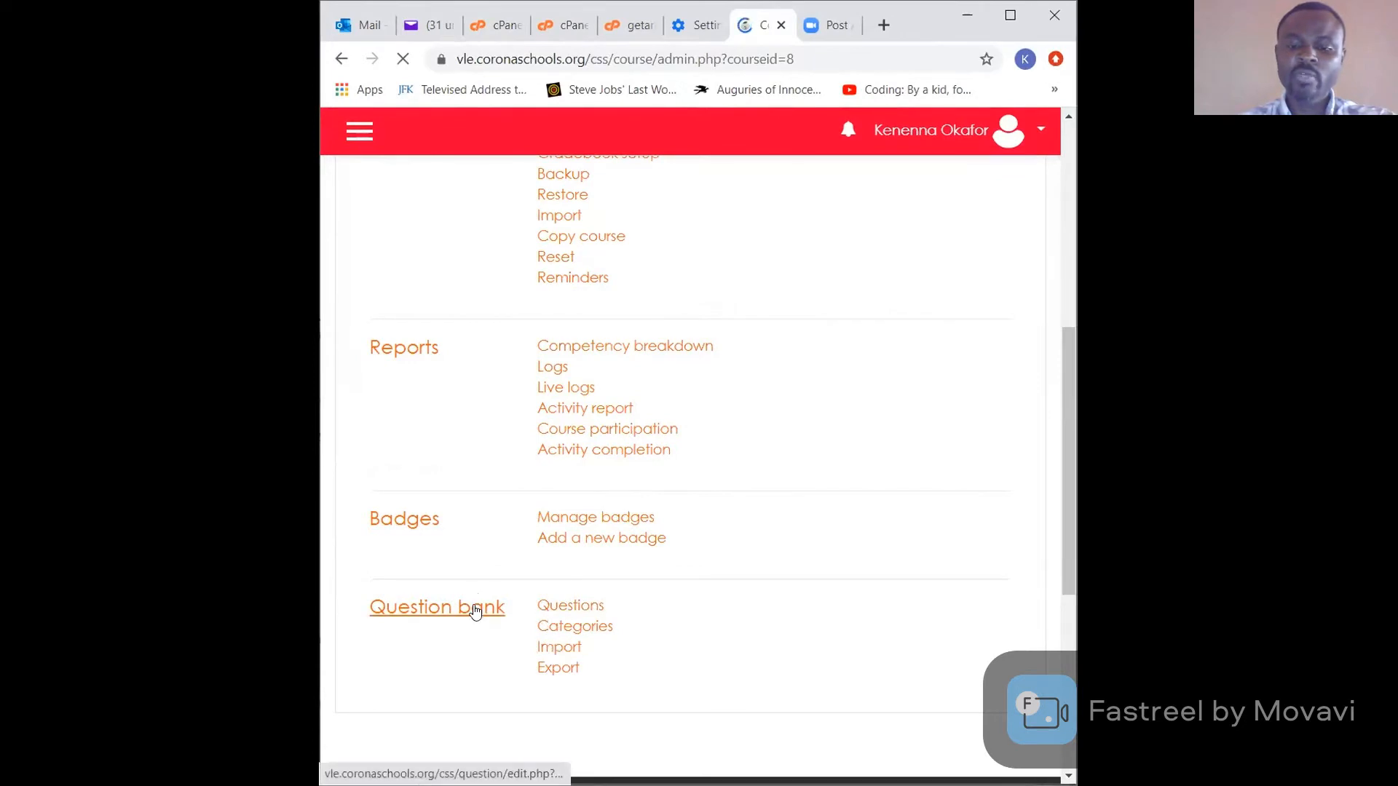
{"action": "left_click", "coordinate": [553, 650]}
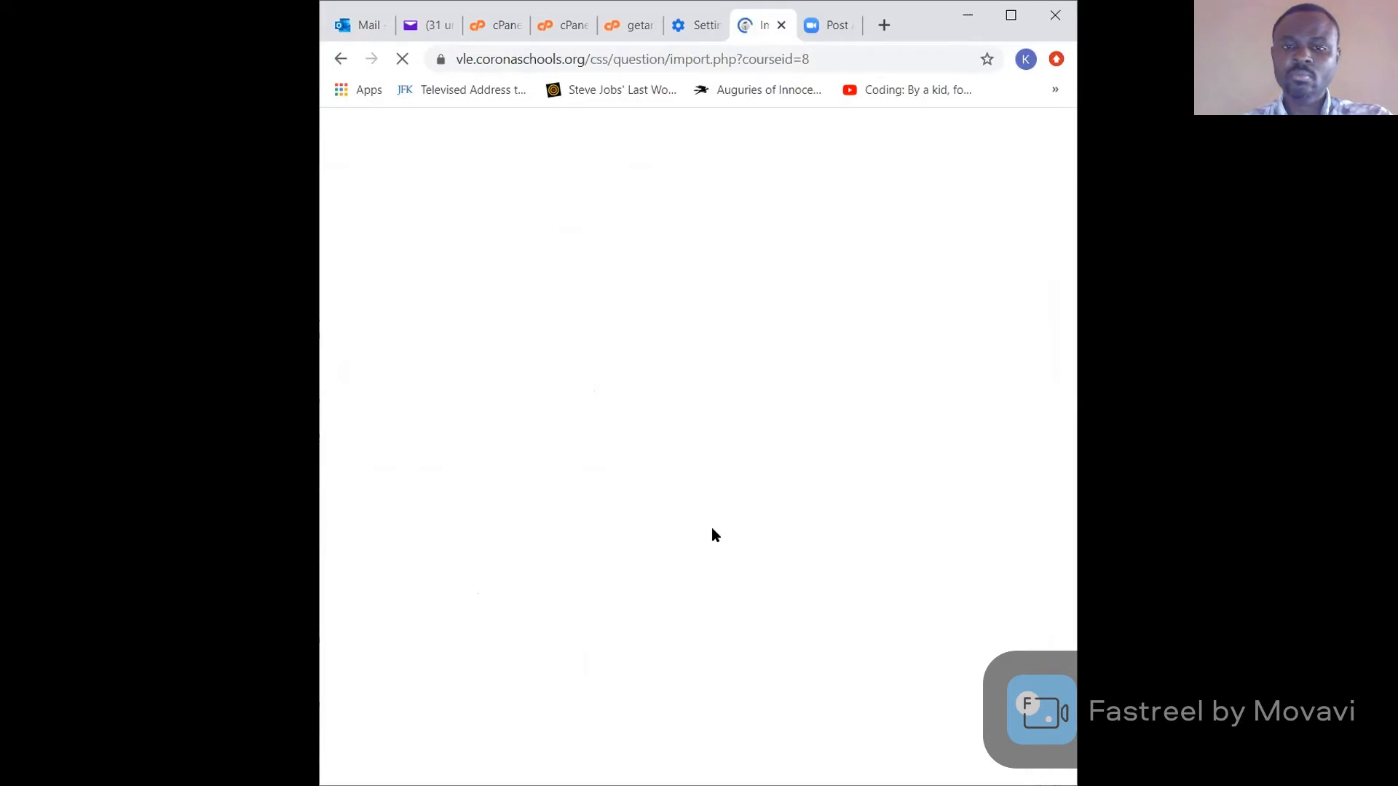
{"action": "left_click", "coordinate": [815, 26]}
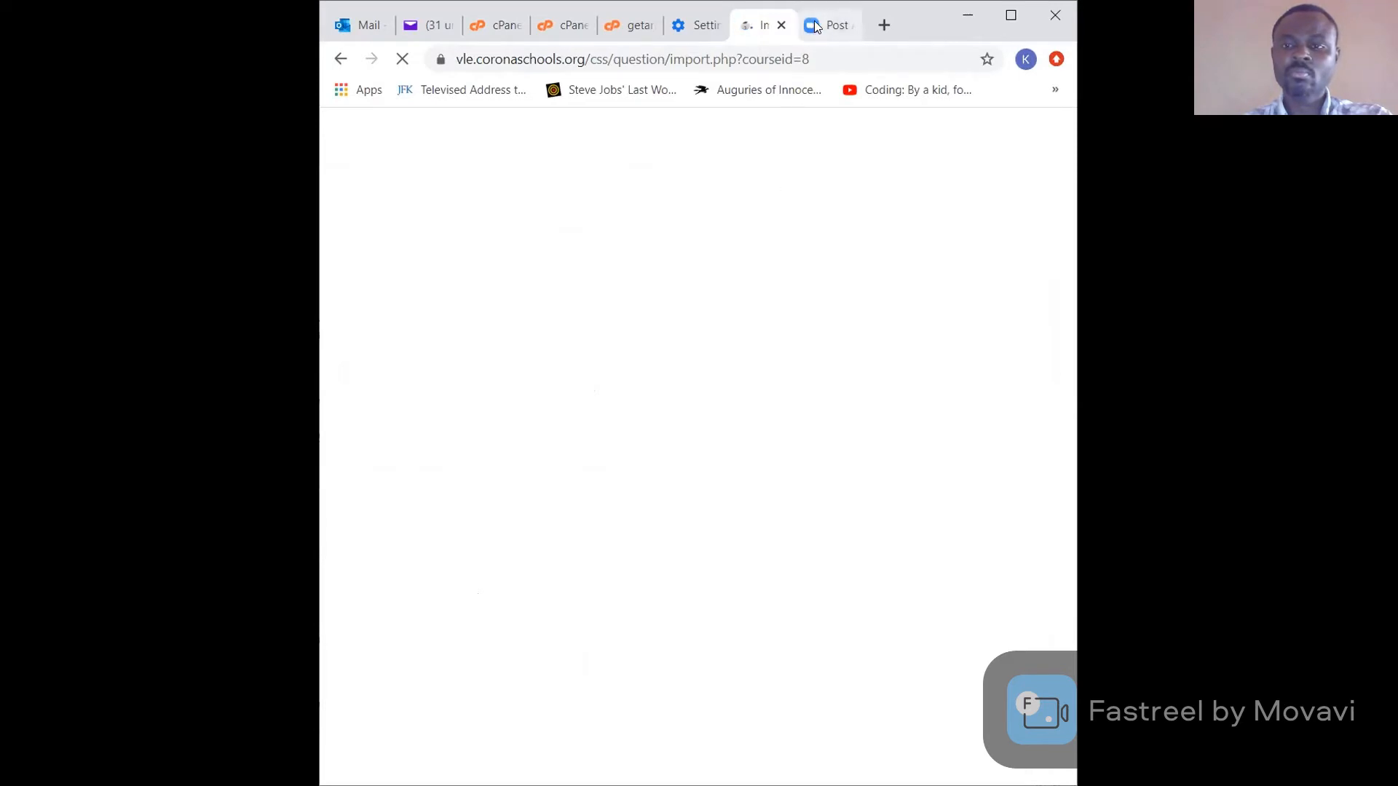
{"action": "left_click", "coordinate": [753, 25]}
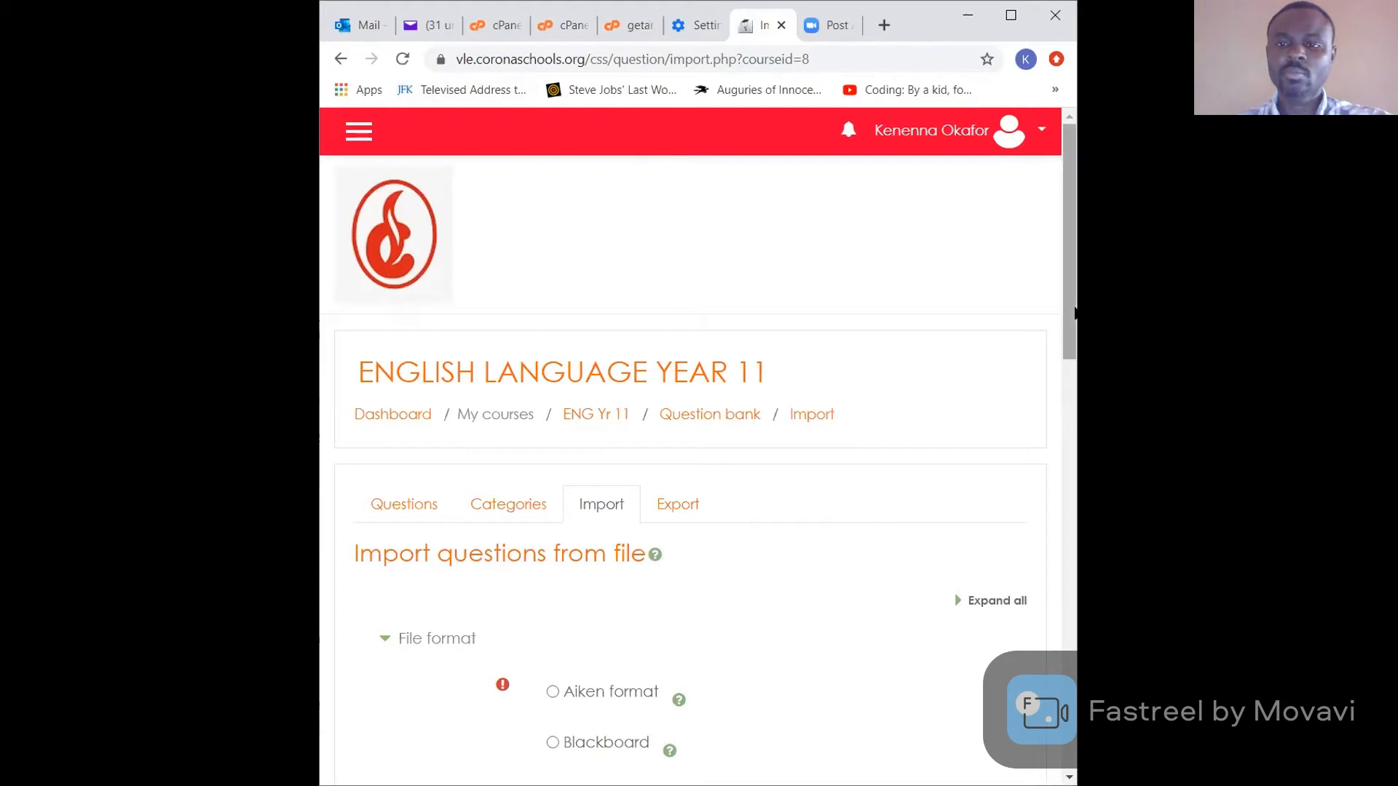
Configure the question import with Moodle XML format, Match grades as Nearest grade if not listed, and Stop on error as No.
{"action": "left_click_drag", "start_coordinate": [1073, 313], "coordinate": [1062, 437]}
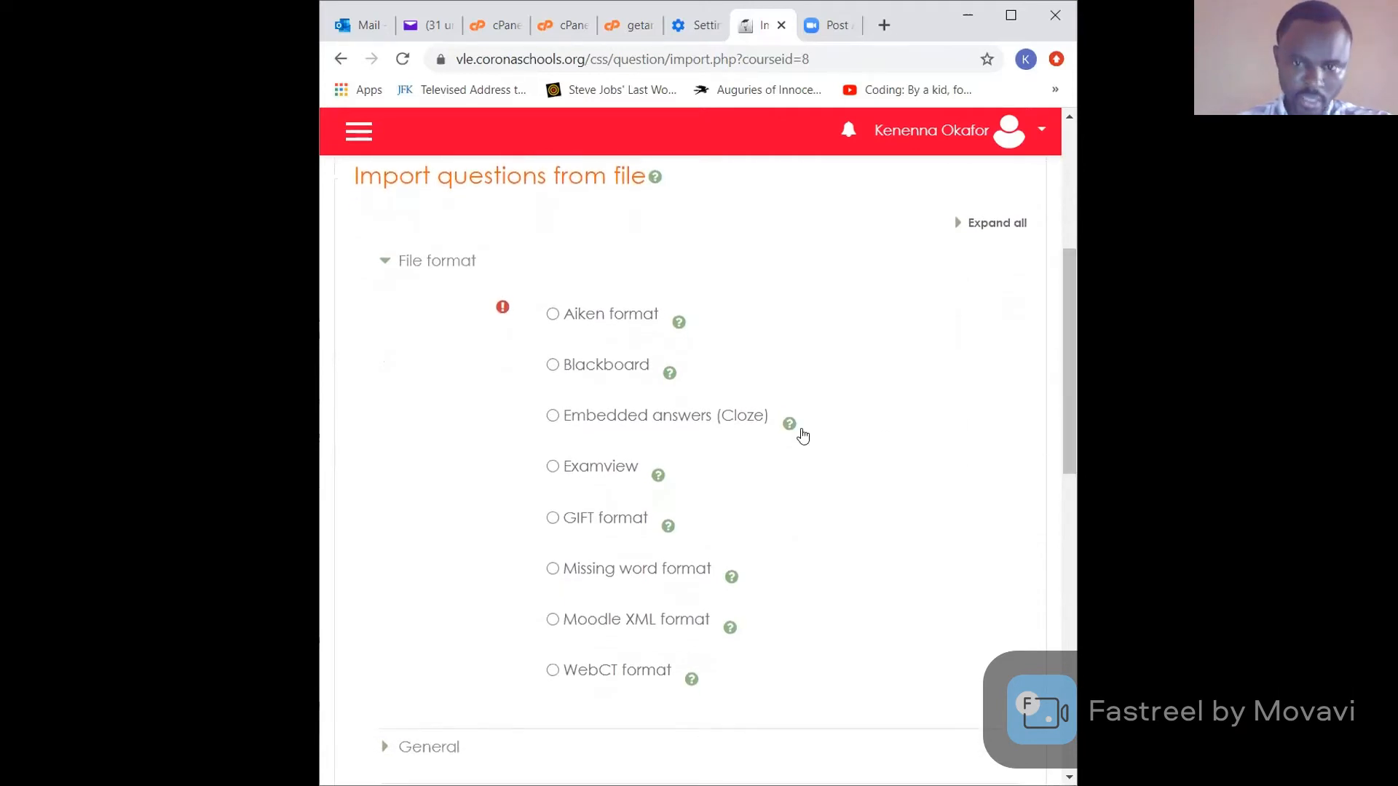
{"action": "left_click", "coordinate": [553, 621]}
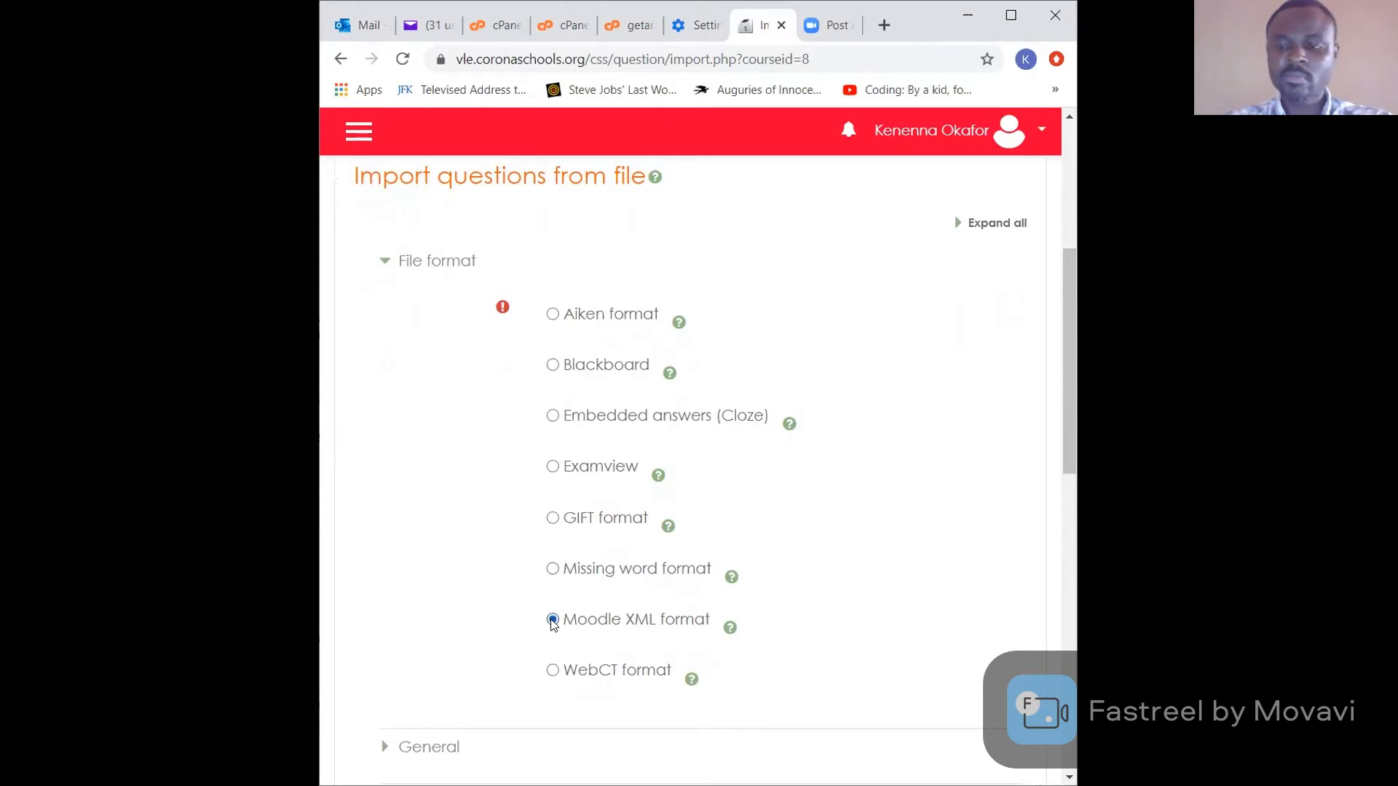
{"action": "left_click_drag", "start_coordinate": [1072, 321], "coordinate": [1061, 406]}
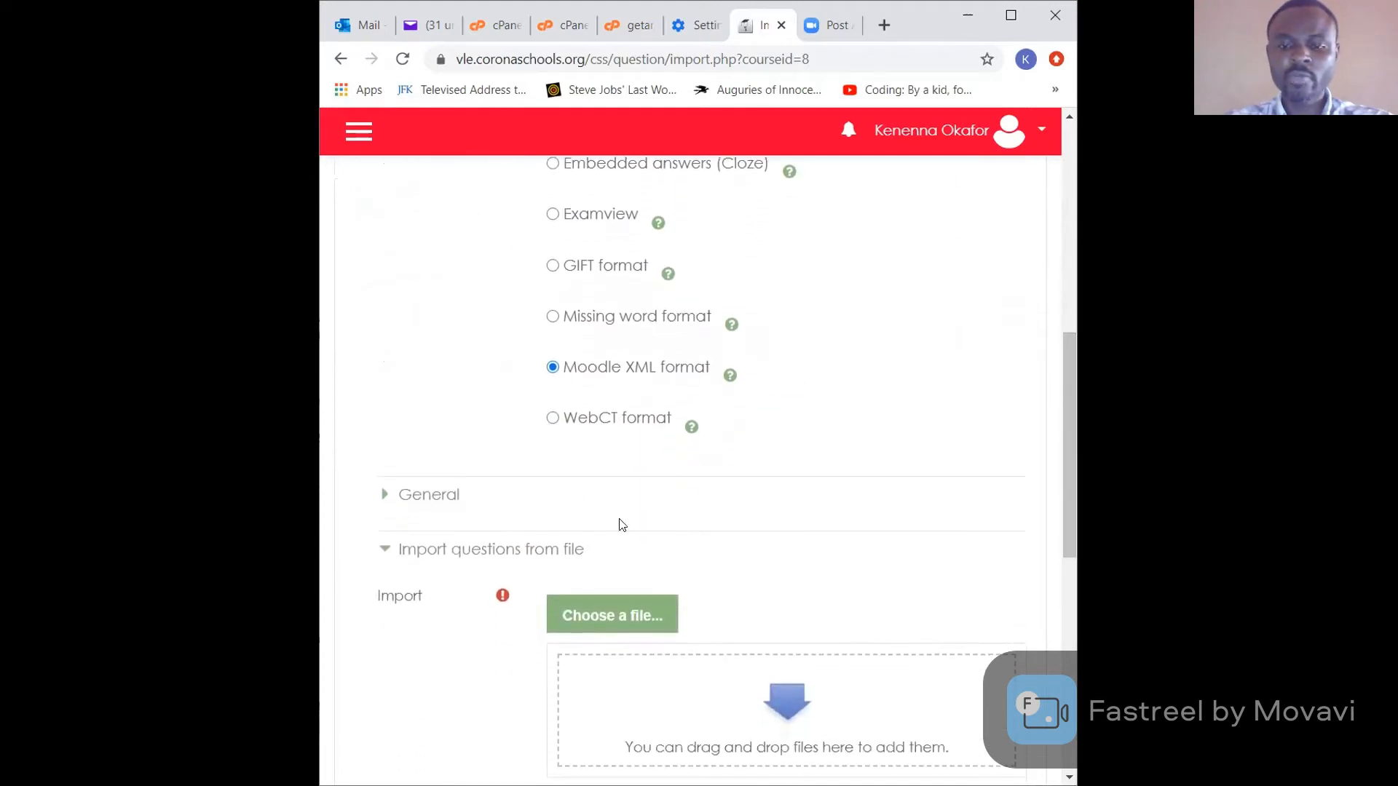
{"action": "left_click", "coordinate": [404, 499]}
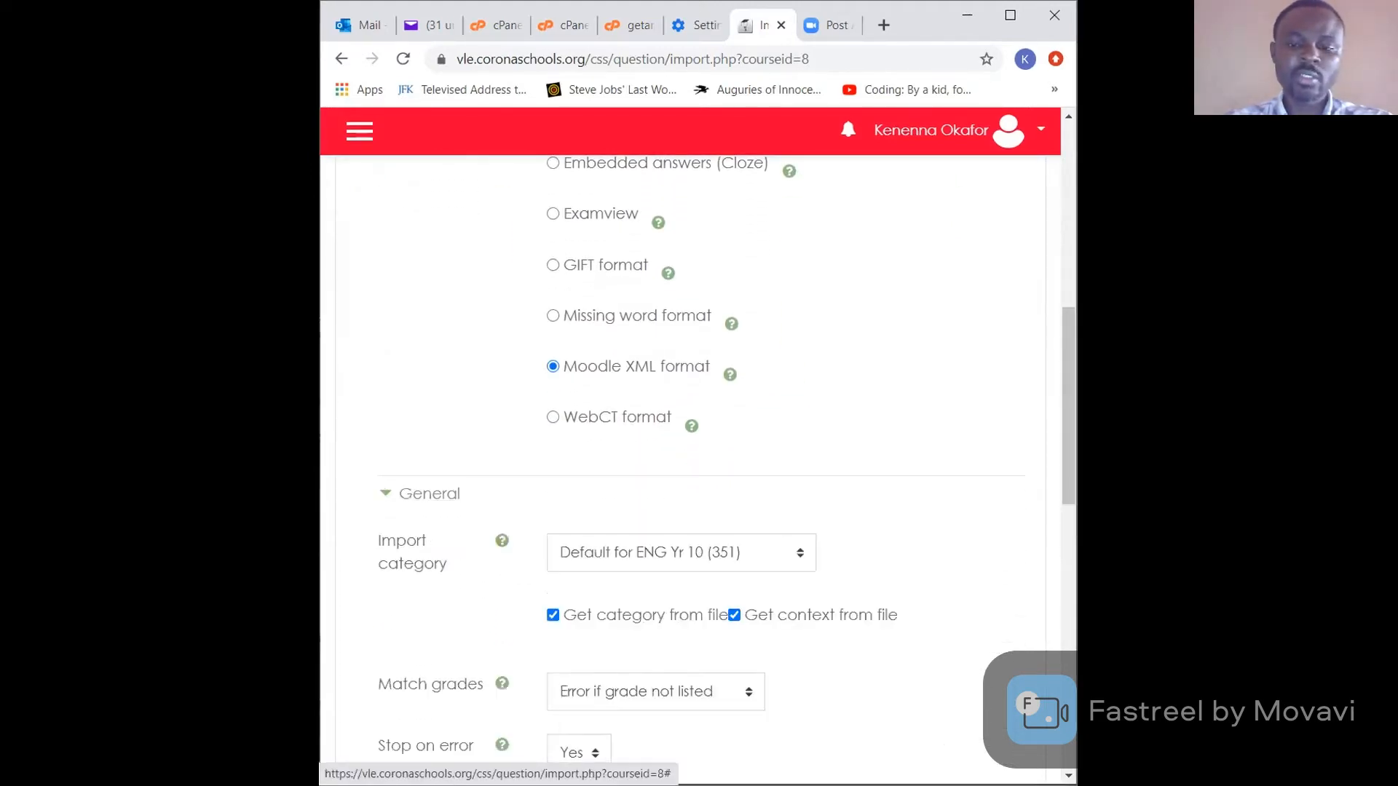
{"action": "left_click_drag", "start_coordinate": [1072, 481], "coordinate": [1063, 530]}
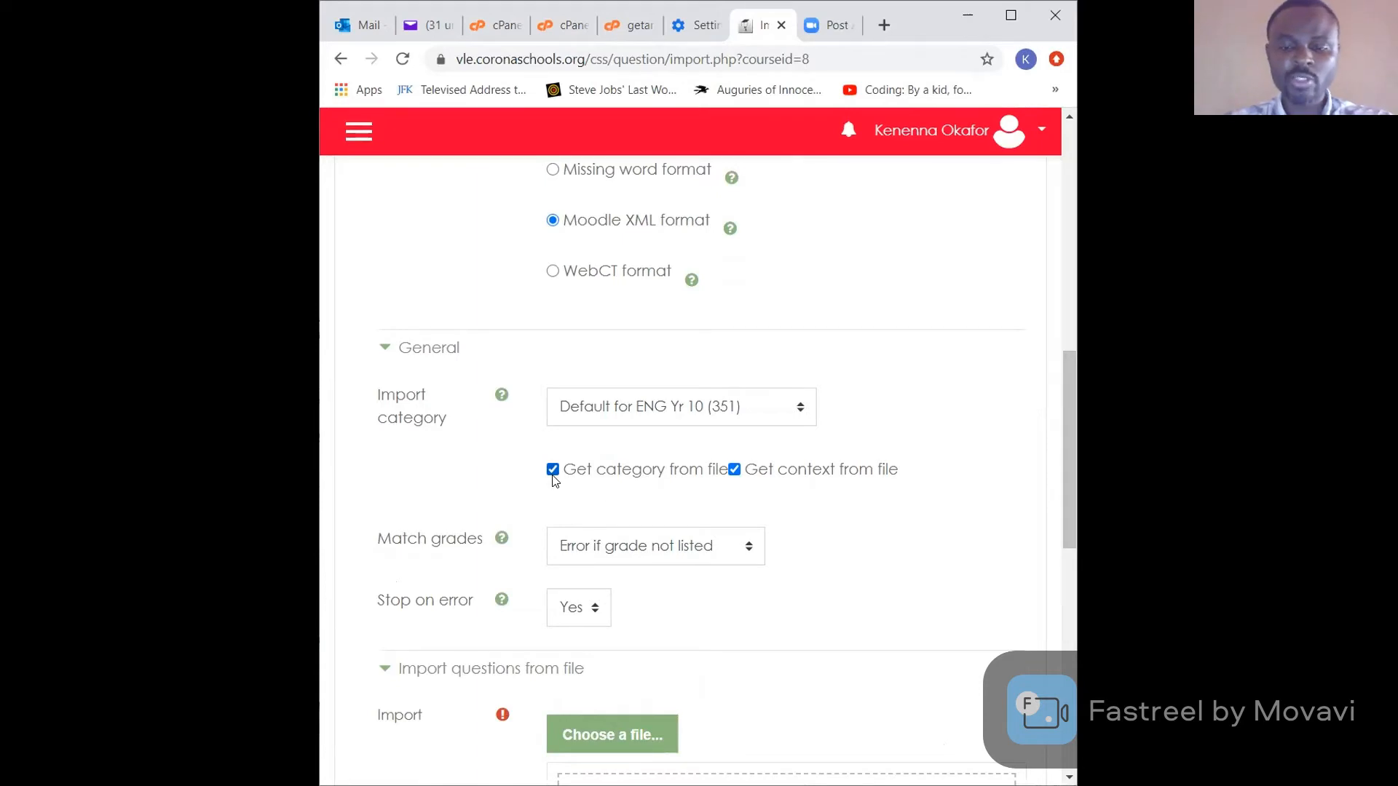
{"action": "left_click", "coordinate": [725, 553]}
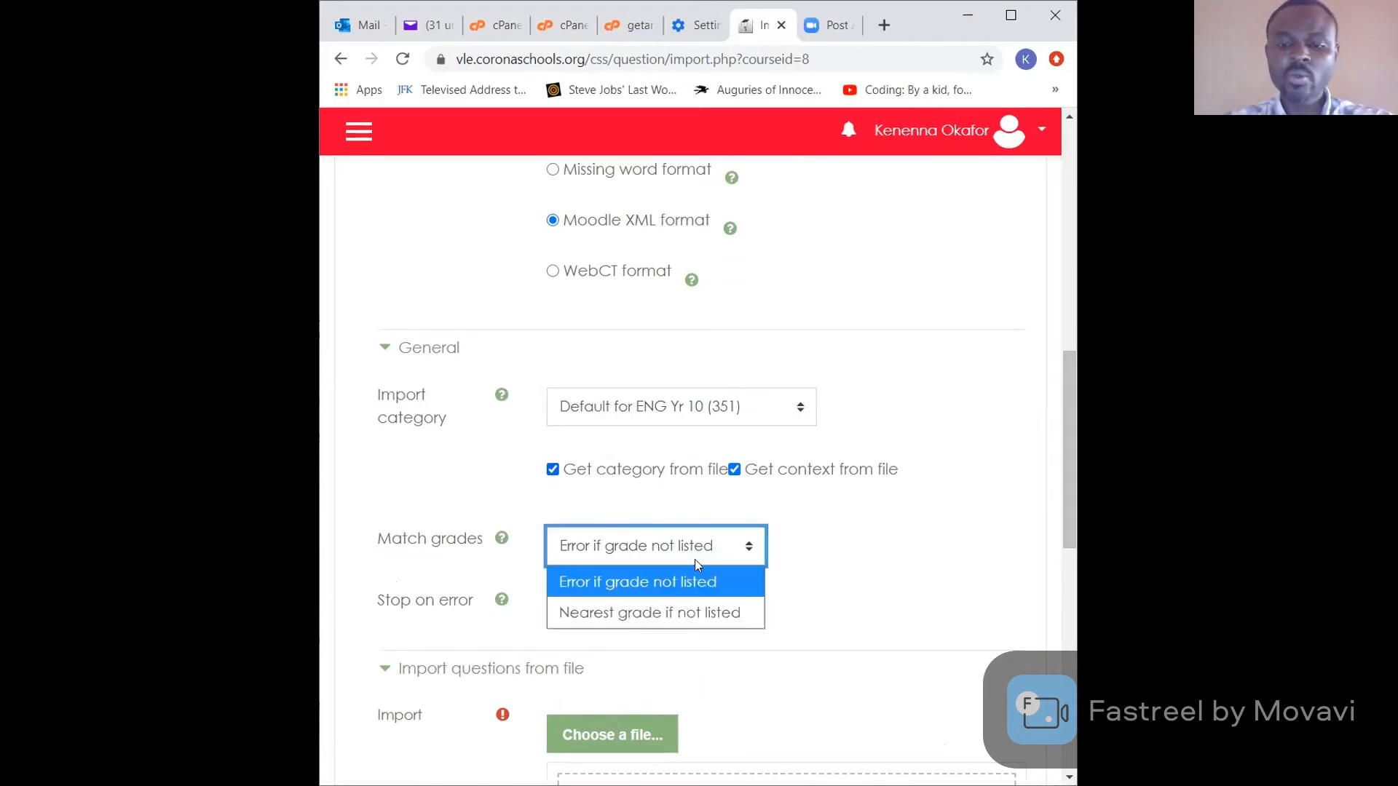
{"action": "left_click", "coordinate": [673, 609]}
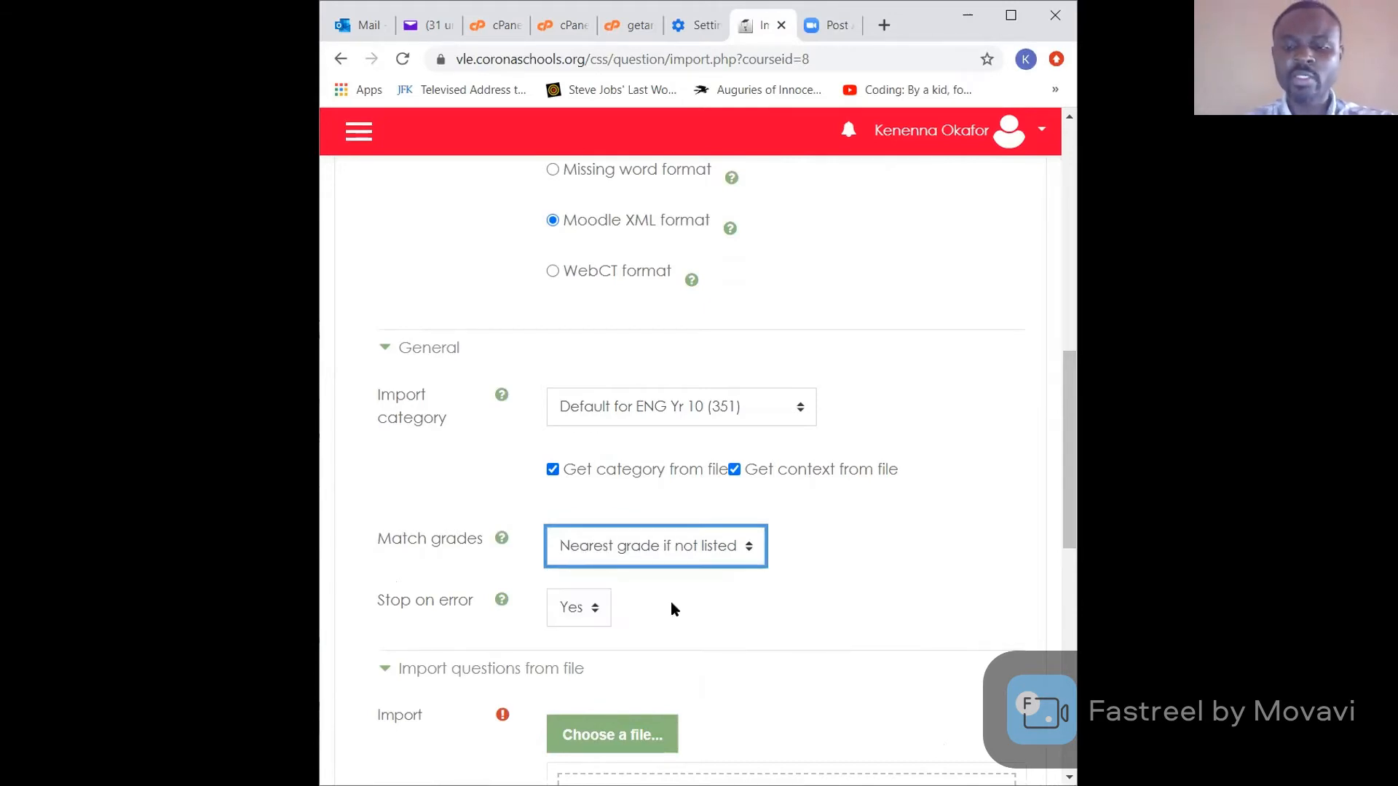
{"action": "left_click", "coordinate": [596, 616]}
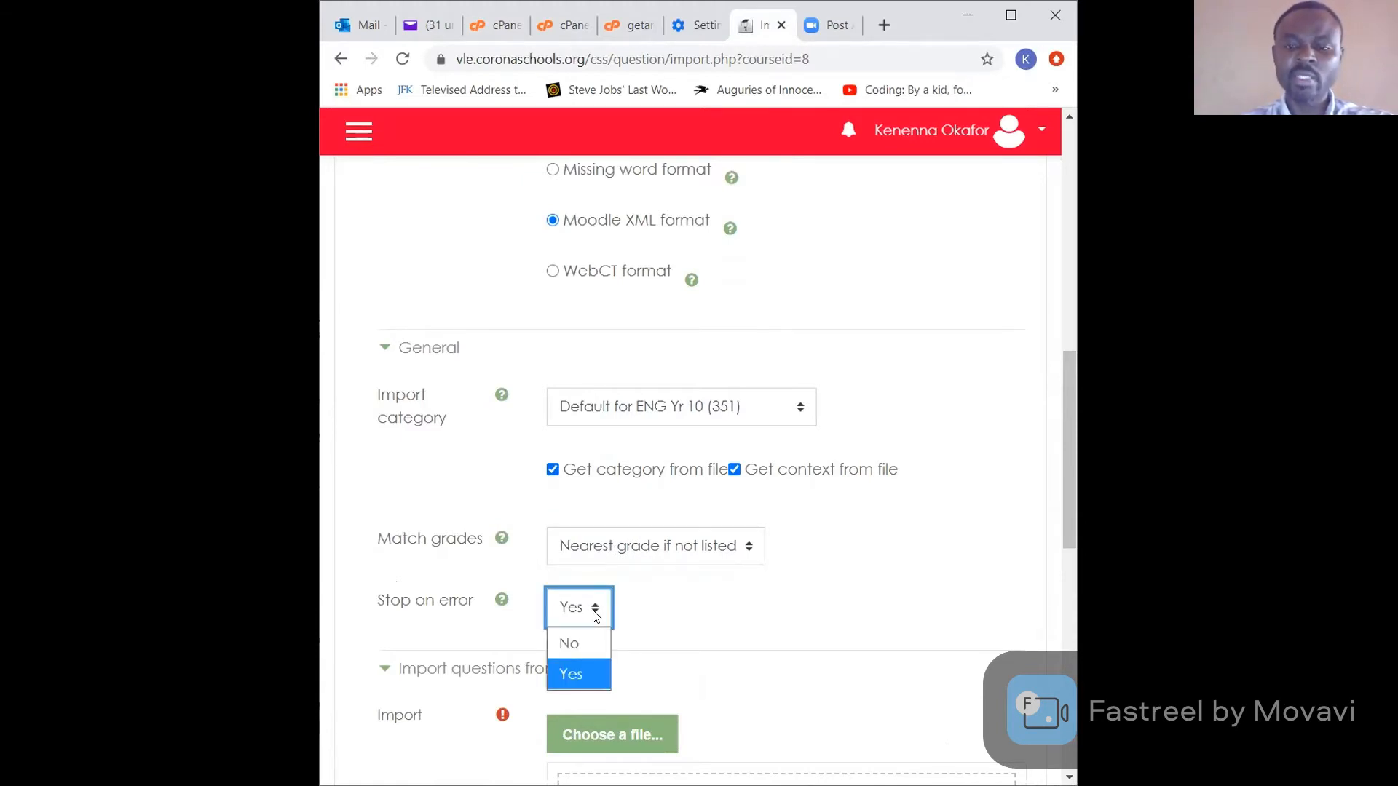
{"action": "left_click", "coordinate": [576, 643]}
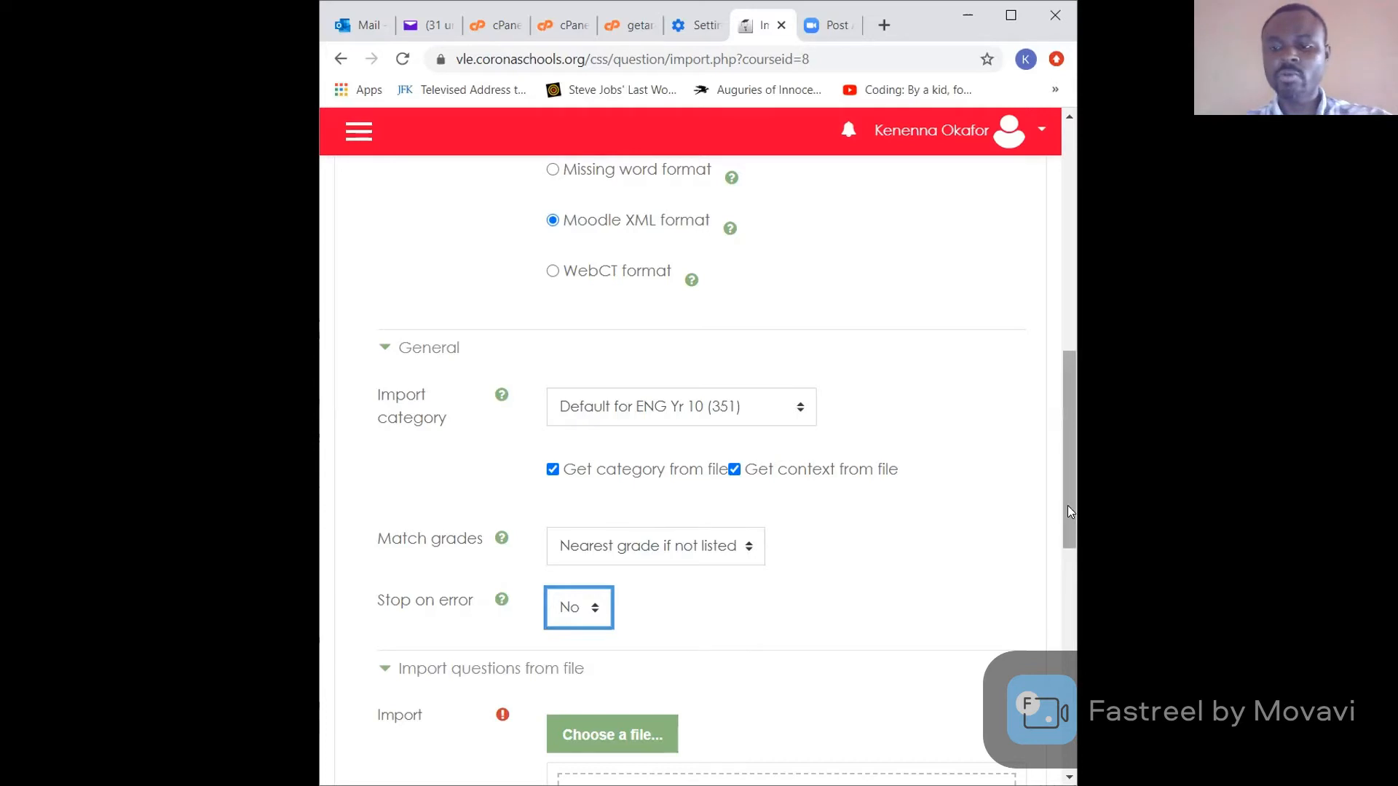
Upload c9c4f774a67cd.xml from Downloads as the import file and import its questions.
{"action": "left_click_drag", "start_coordinate": [1067, 505], "coordinate": [1057, 591]}
{"action": "scroll", "coordinate": [1057, 592], "scroll_direction": "down", "scroll_amount": 1}
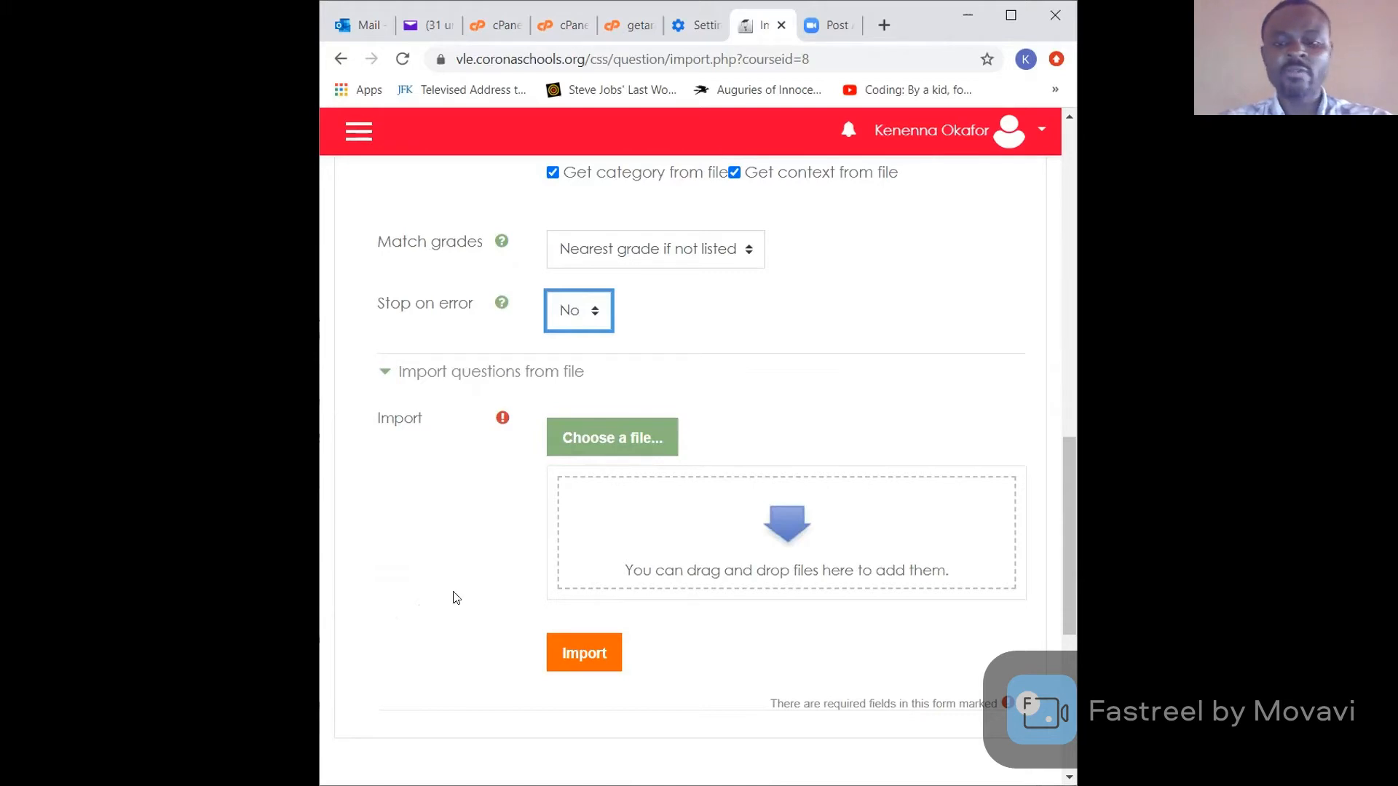
{"action": "left_click", "coordinate": [600, 446]}
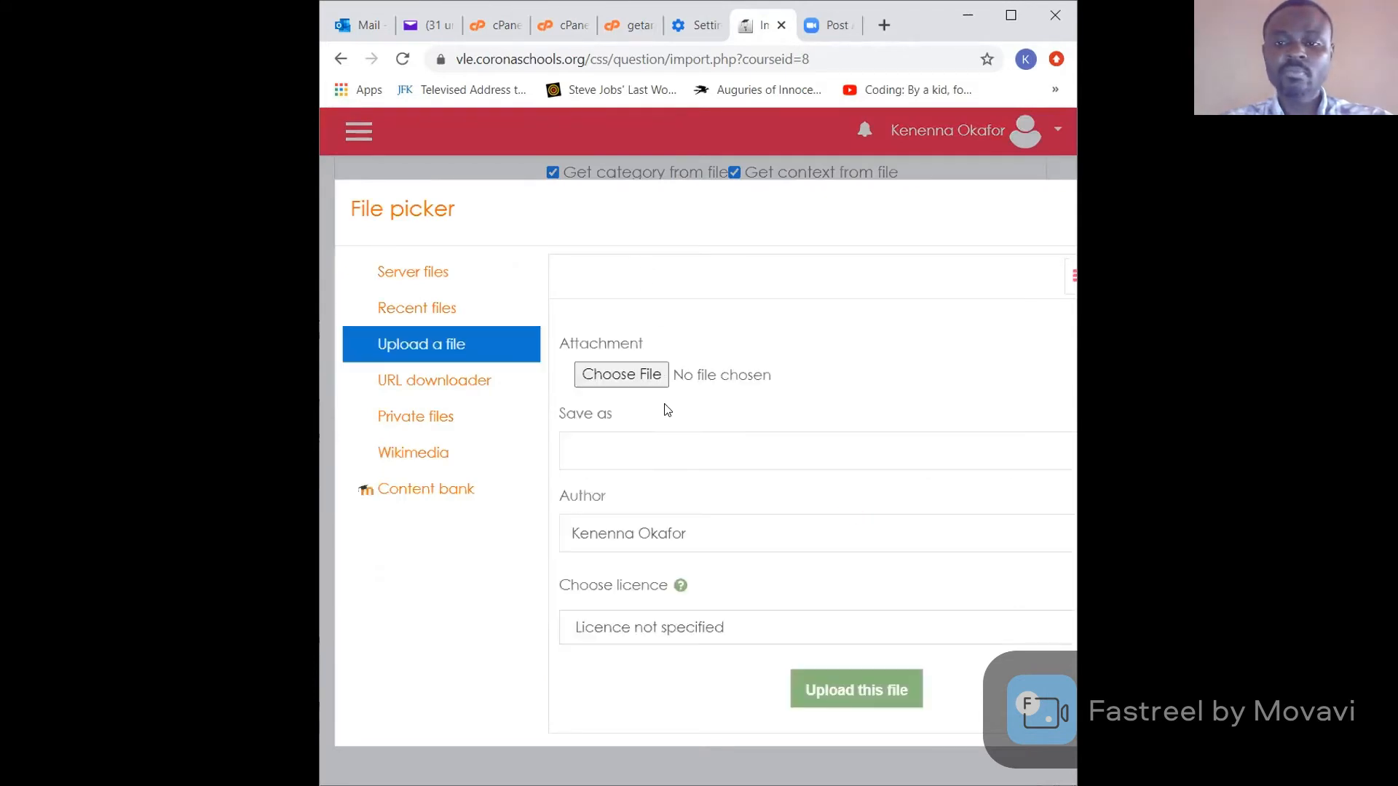
{"action": "left_click", "coordinate": [631, 374]}
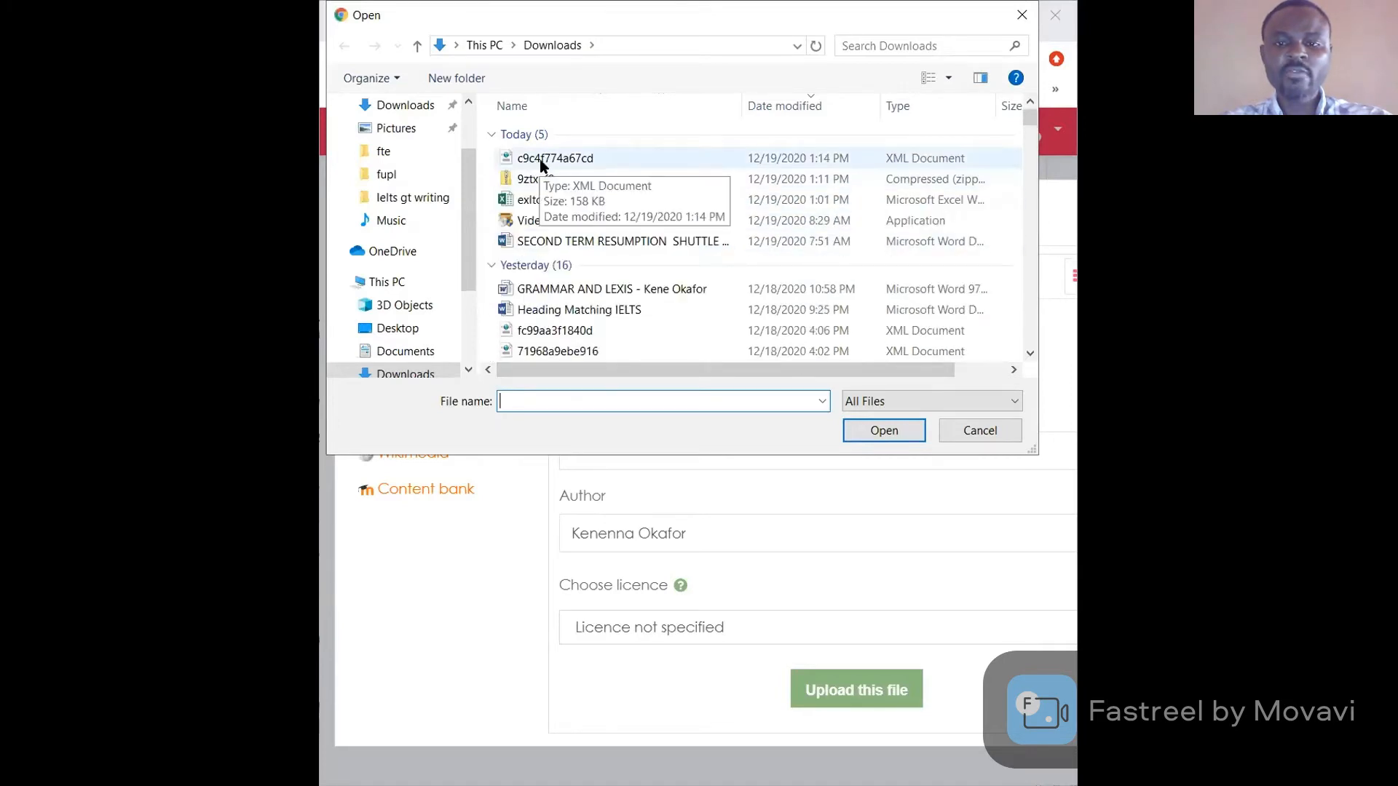
{"action": "left_click", "coordinate": [554, 165]}
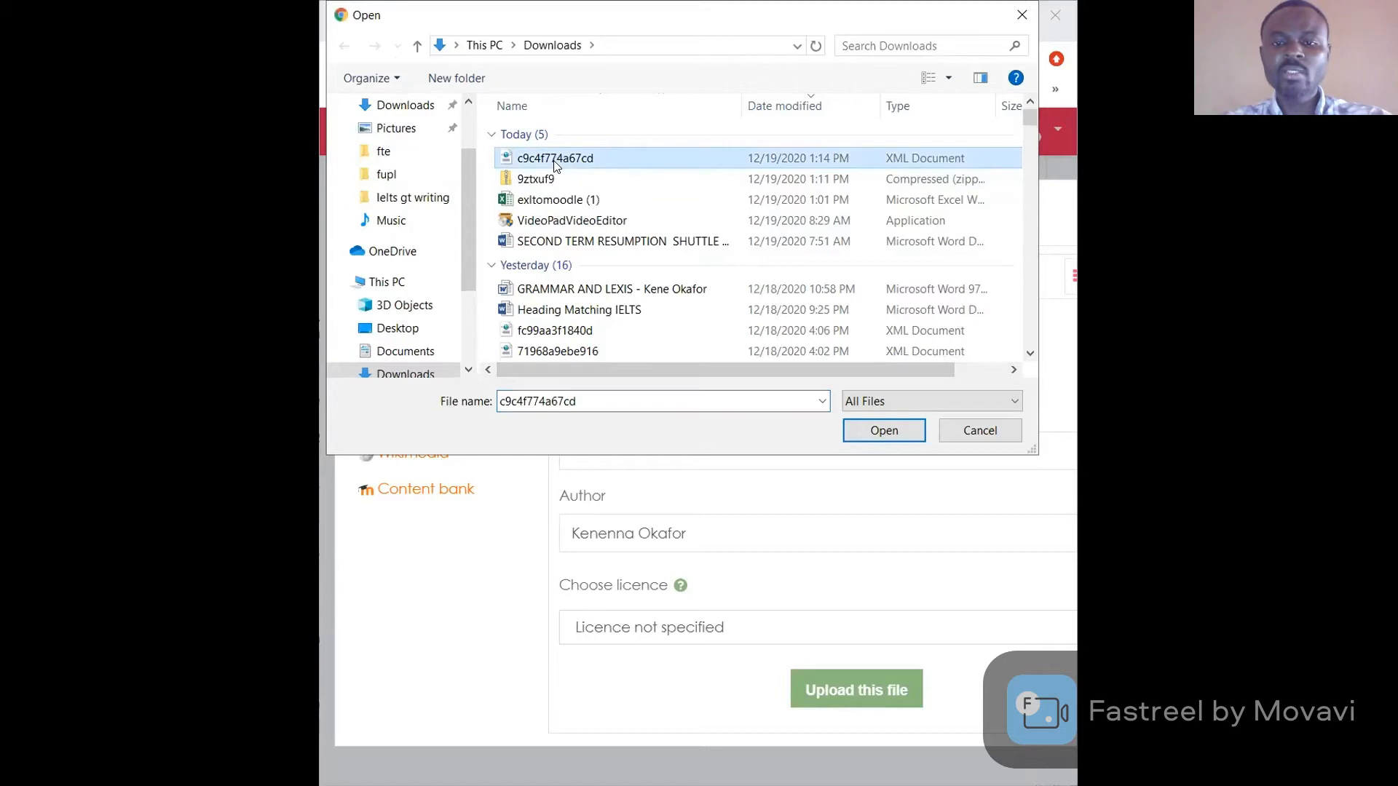
{"action": "left_click", "coordinate": [892, 431]}
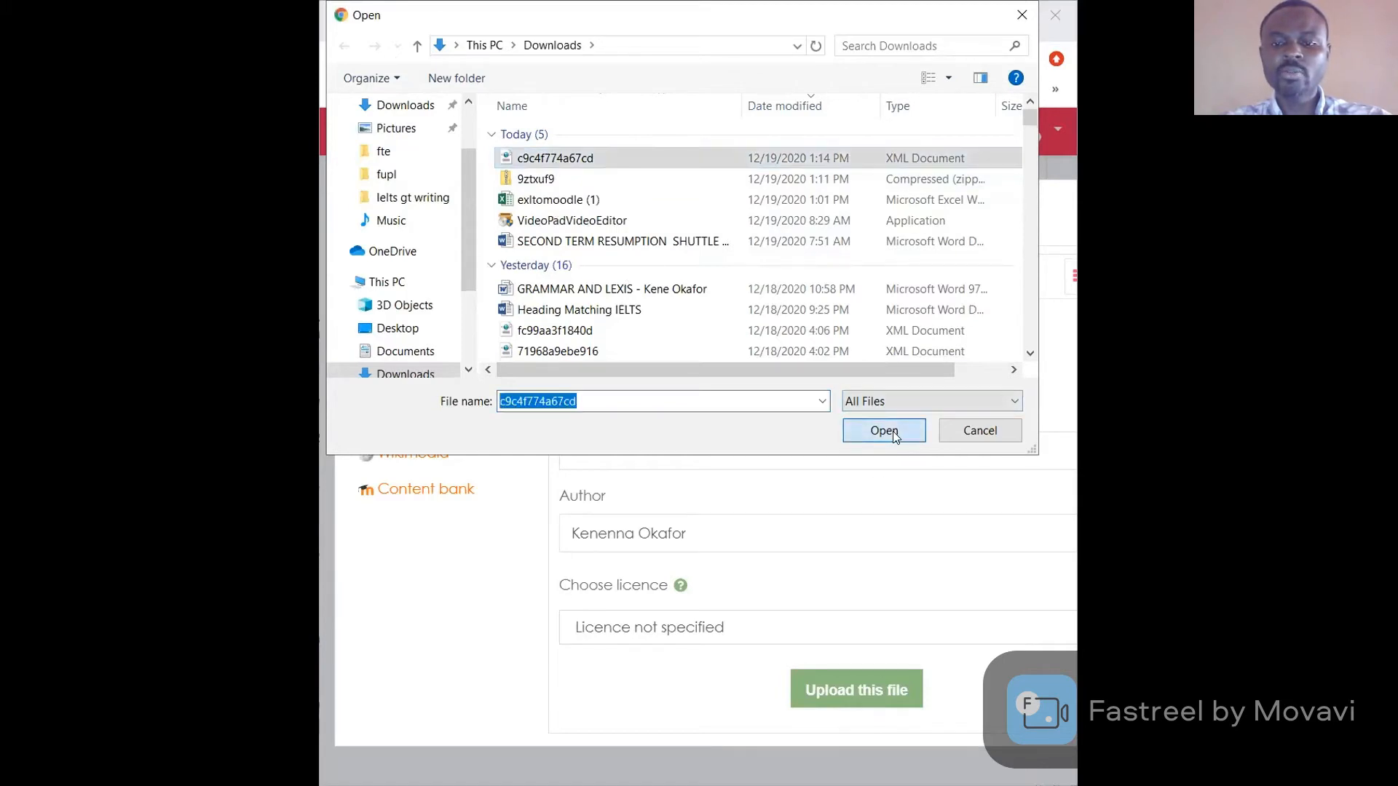
{"action": "left_click", "coordinate": [837, 707]}
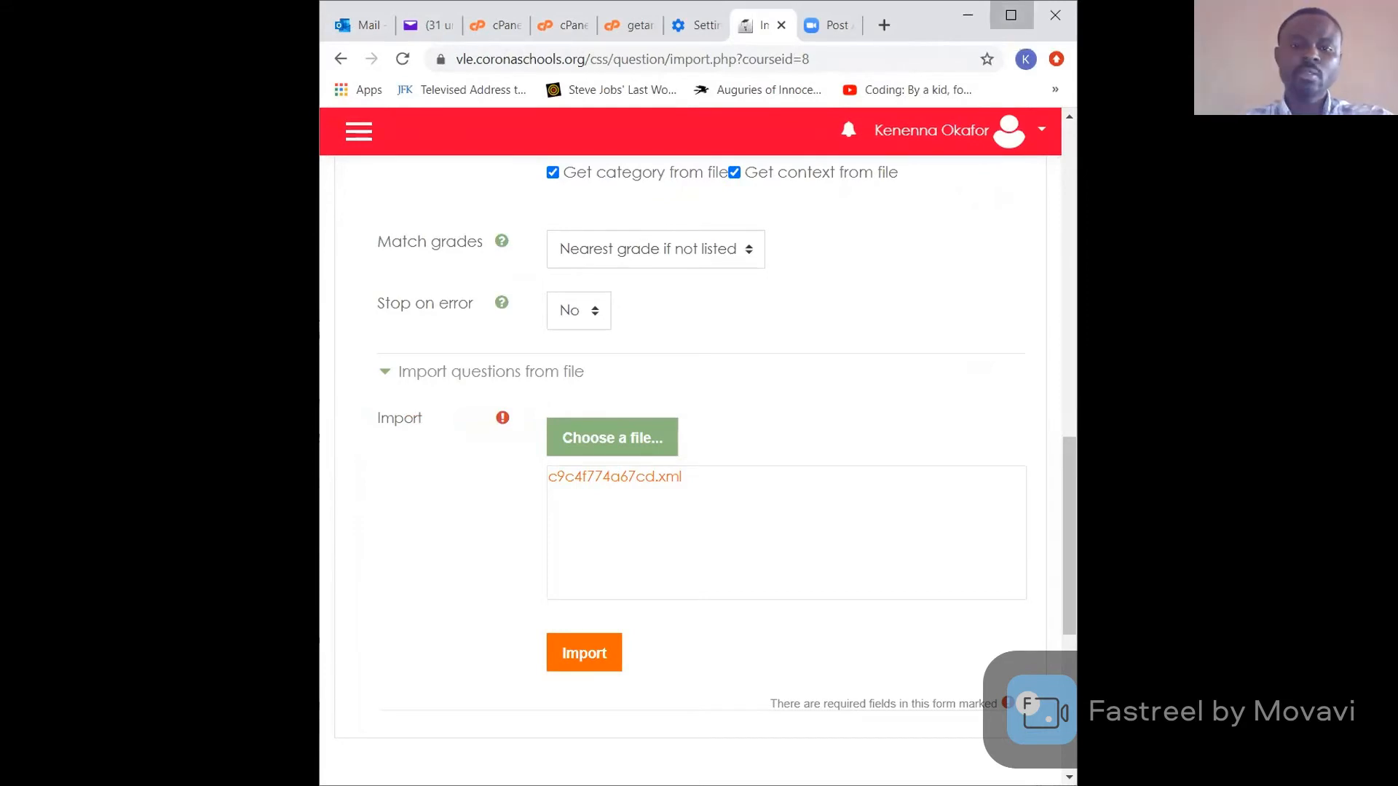
{"action": "left_click", "coordinate": [1009, 24]}
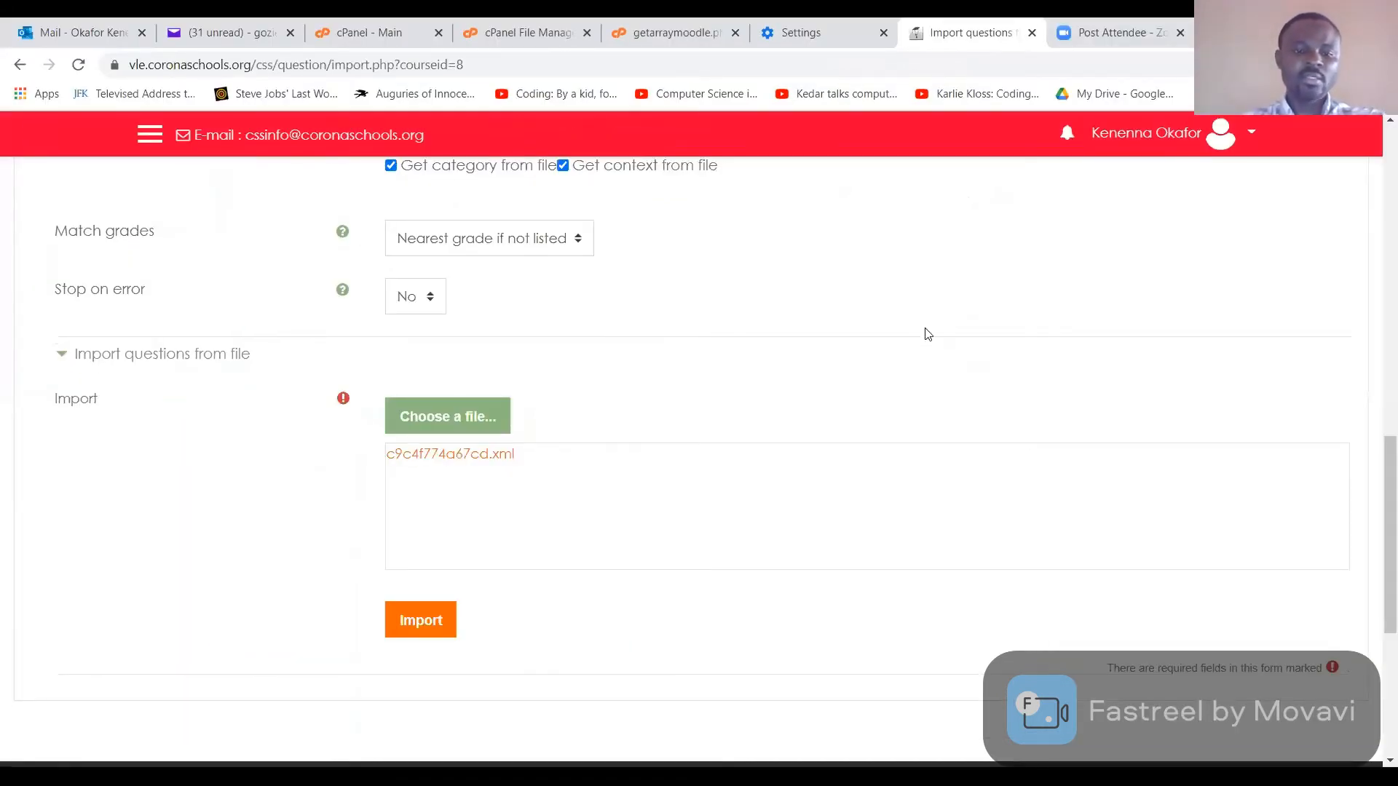
{"action": "left_click", "coordinate": [421, 625]}
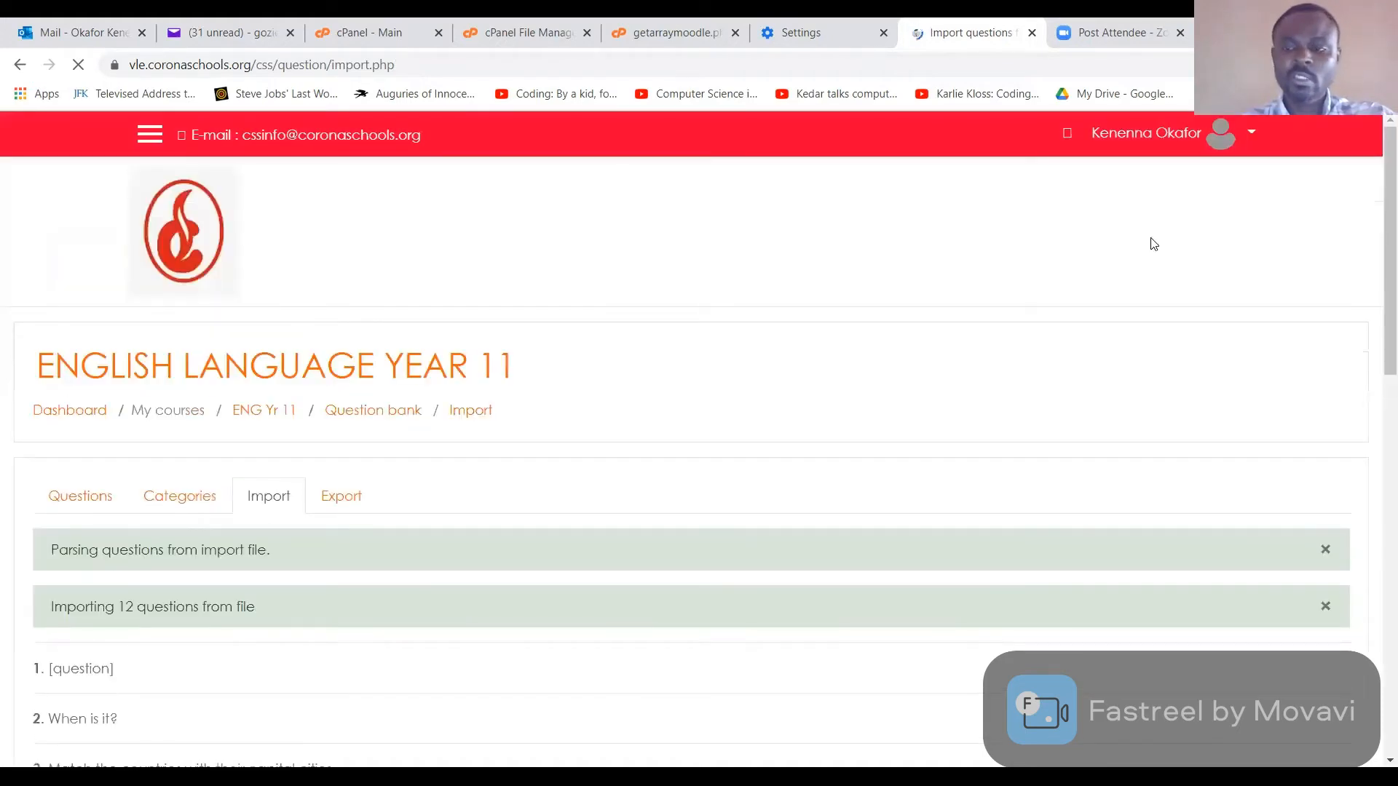
Review the full list of questions parsed from the imported file.
{"action": "scroll", "coordinate": [1376, 442], "scroll_direction": "down", "scroll_amount": 5}
{"action": "scroll", "coordinate": [1376, 436], "scroll_direction": "up", "scroll_amount": 2}
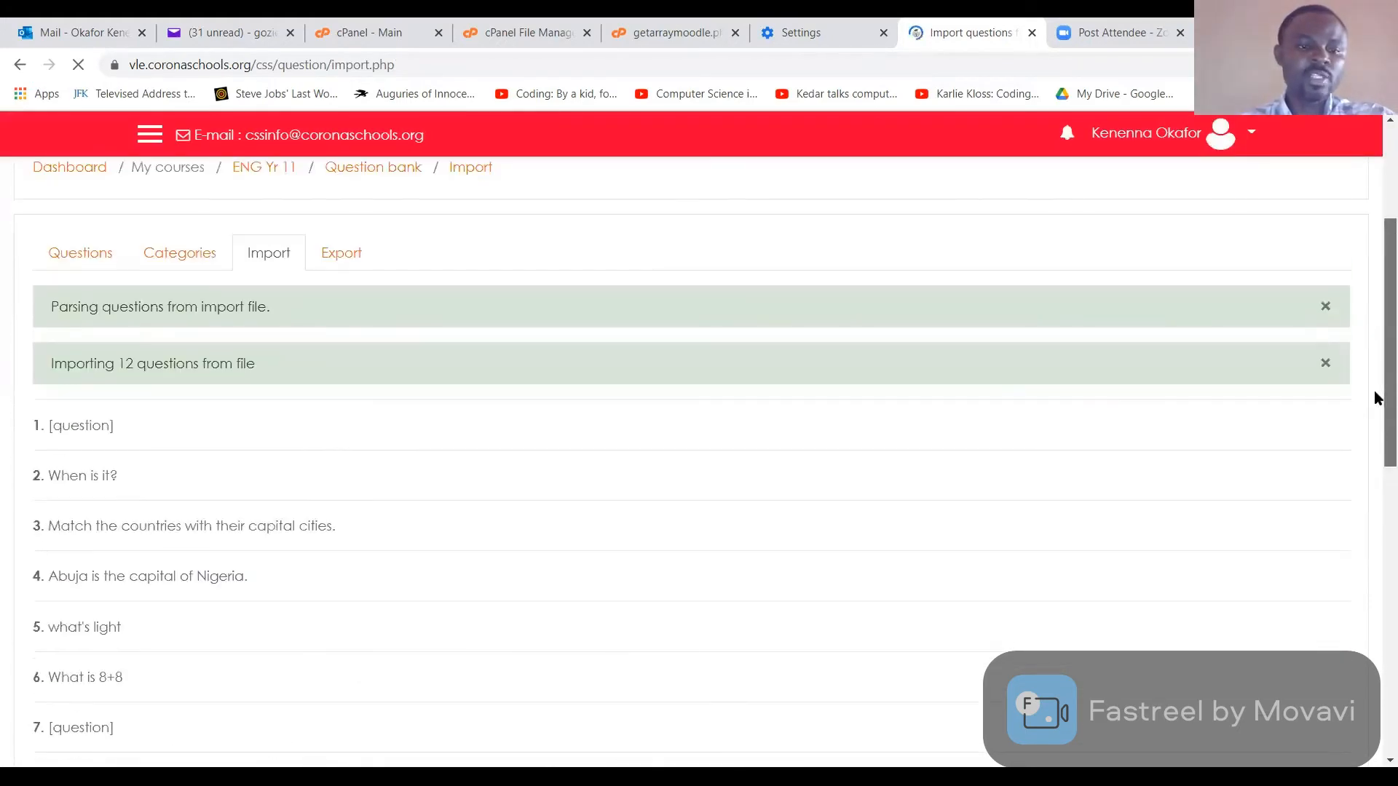
{"action": "scroll", "coordinate": [1376, 408], "scroll_direction": "down", "scroll_amount": 3}
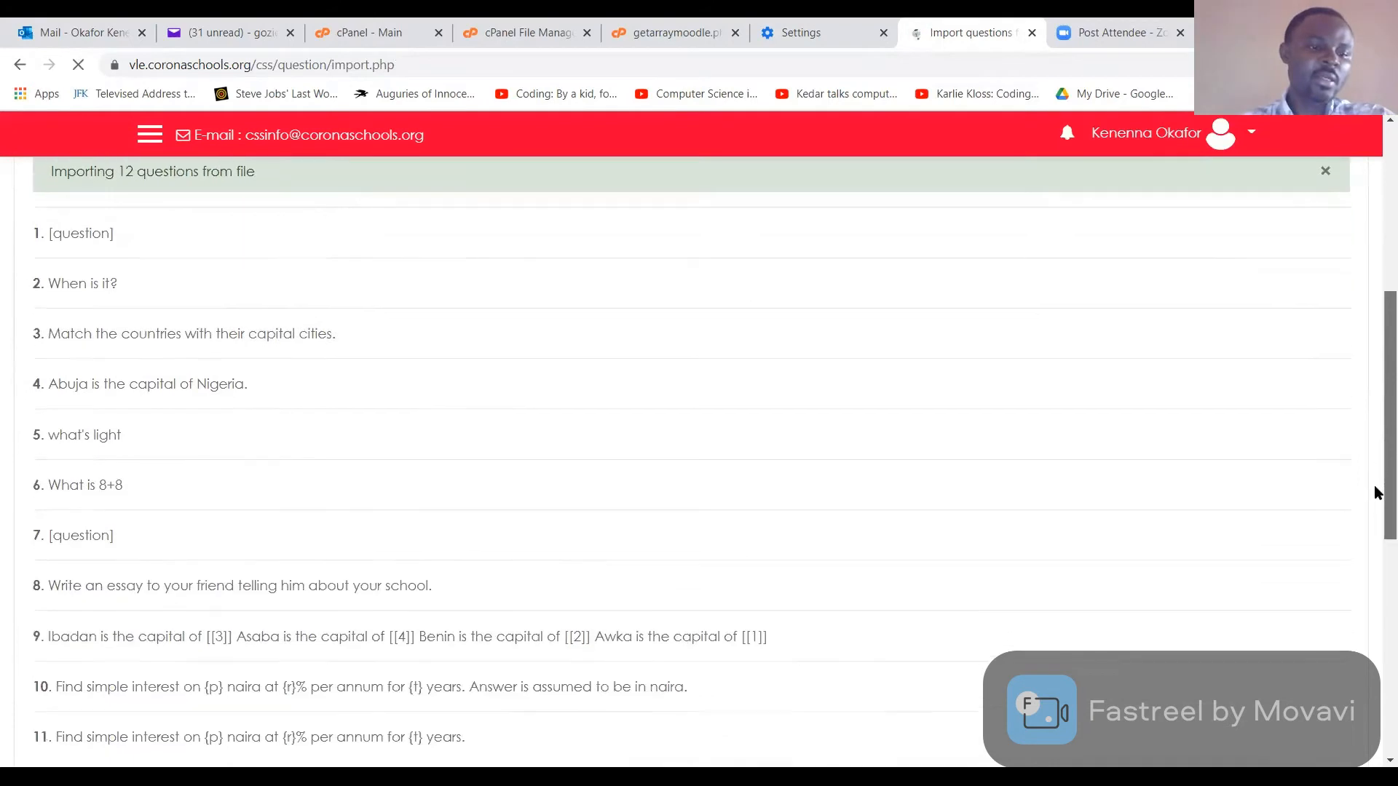
{"action": "scroll", "coordinate": [1376, 502], "scroll_direction": "down", "scroll_amount": 3}
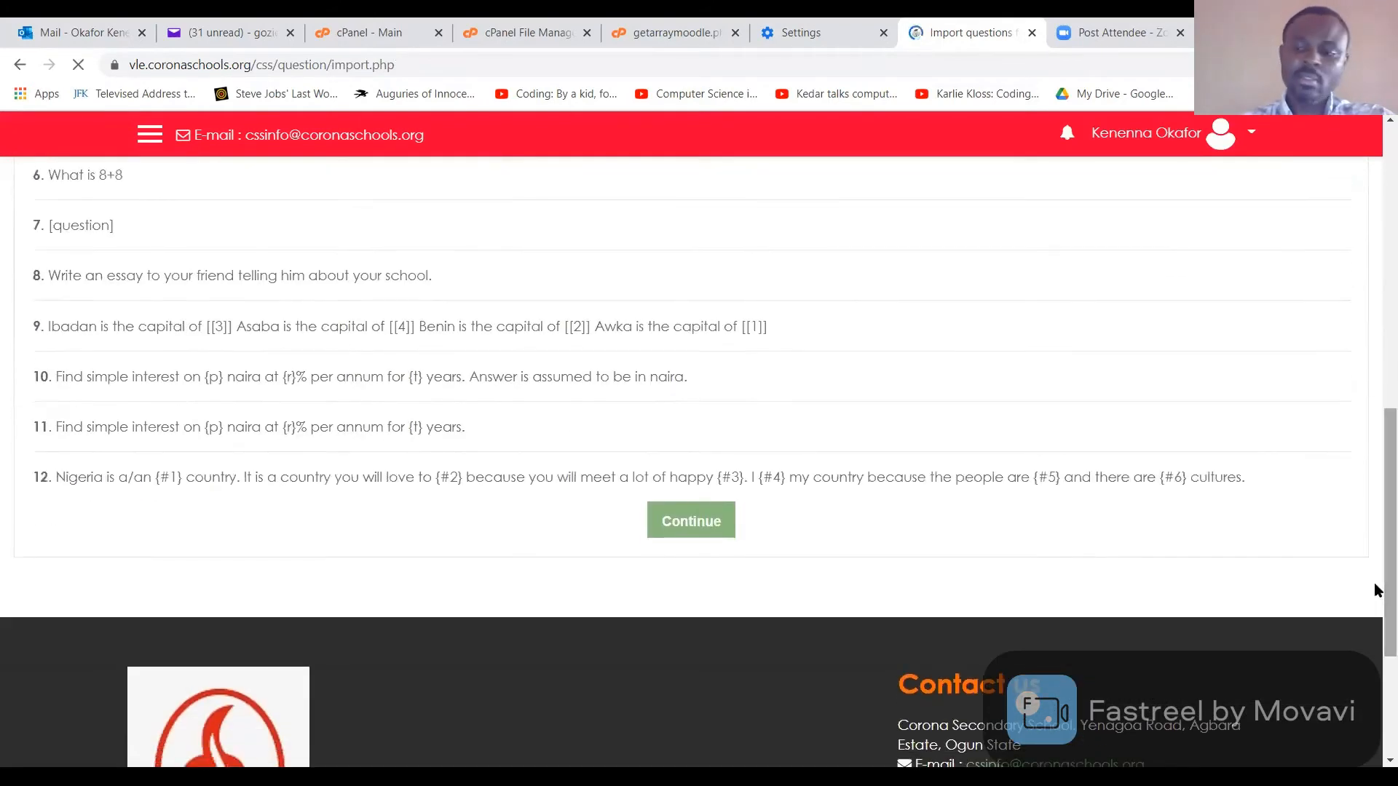
{"action": "scroll", "coordinate": [1376, 510], "scroll_direction": "up", "scroll_amount": 5}
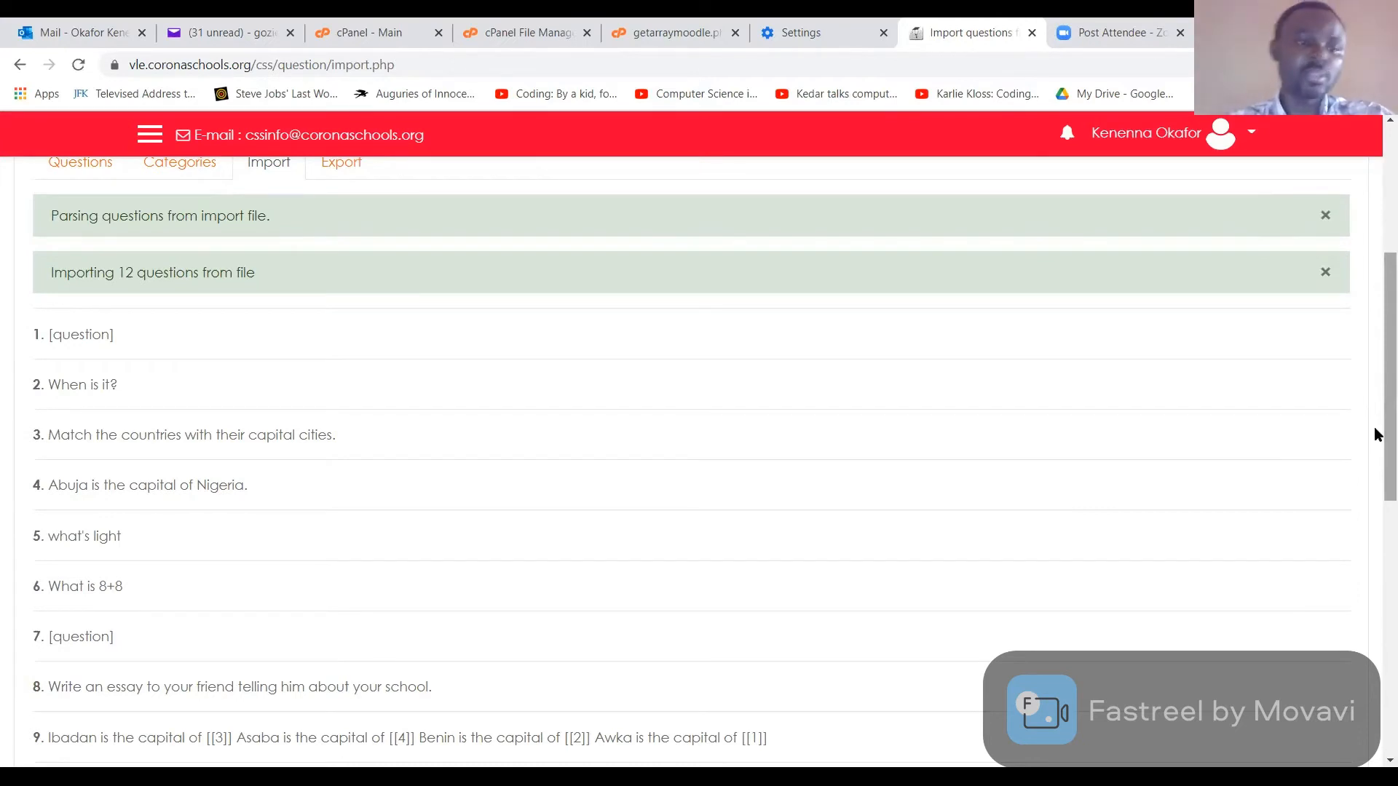
{"action": "left_click_drag", "start_coordinate": [1374, 430], "coordinate": [1375, 555]}
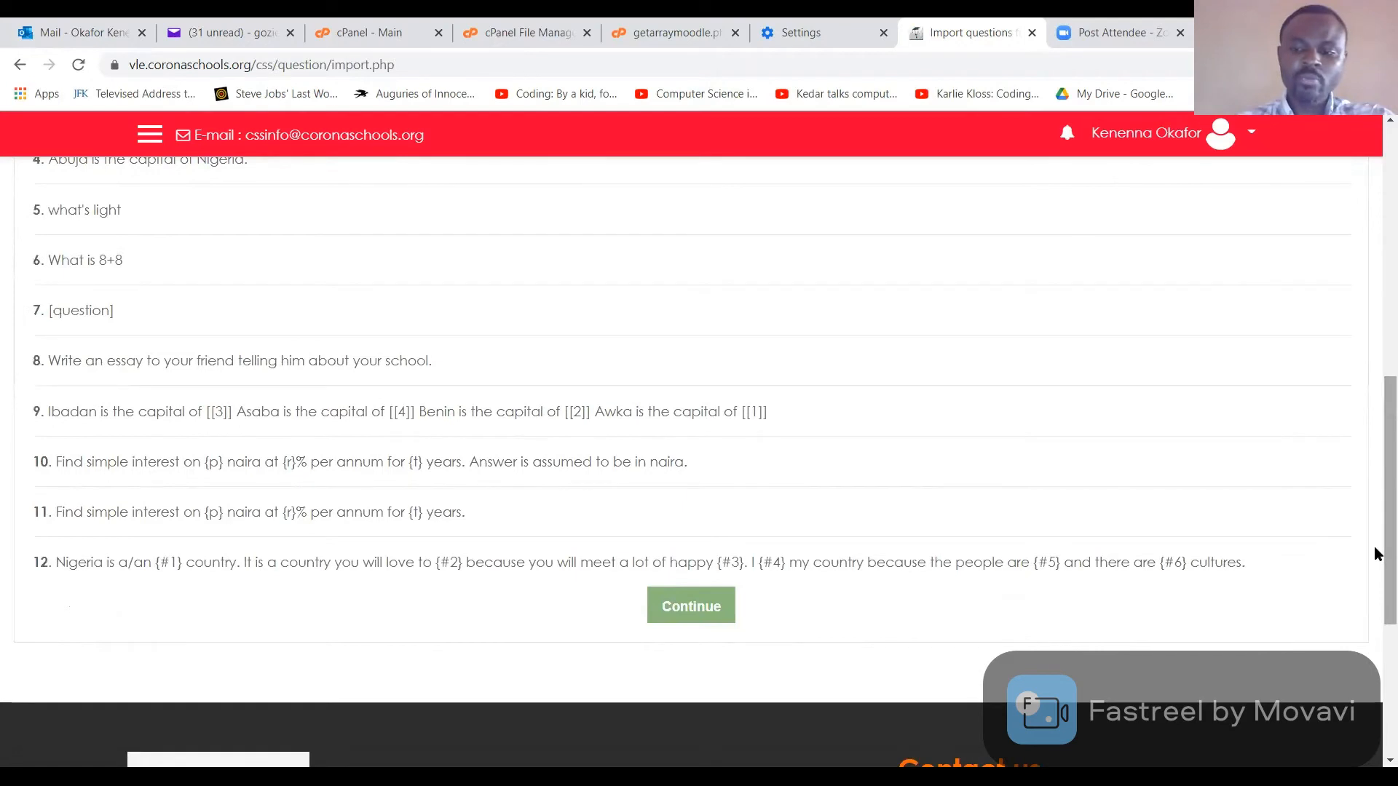
{"action": "scroll", "coordinate": [1375, 575], "scroll_direction": "down", "scroll_amount": 1}
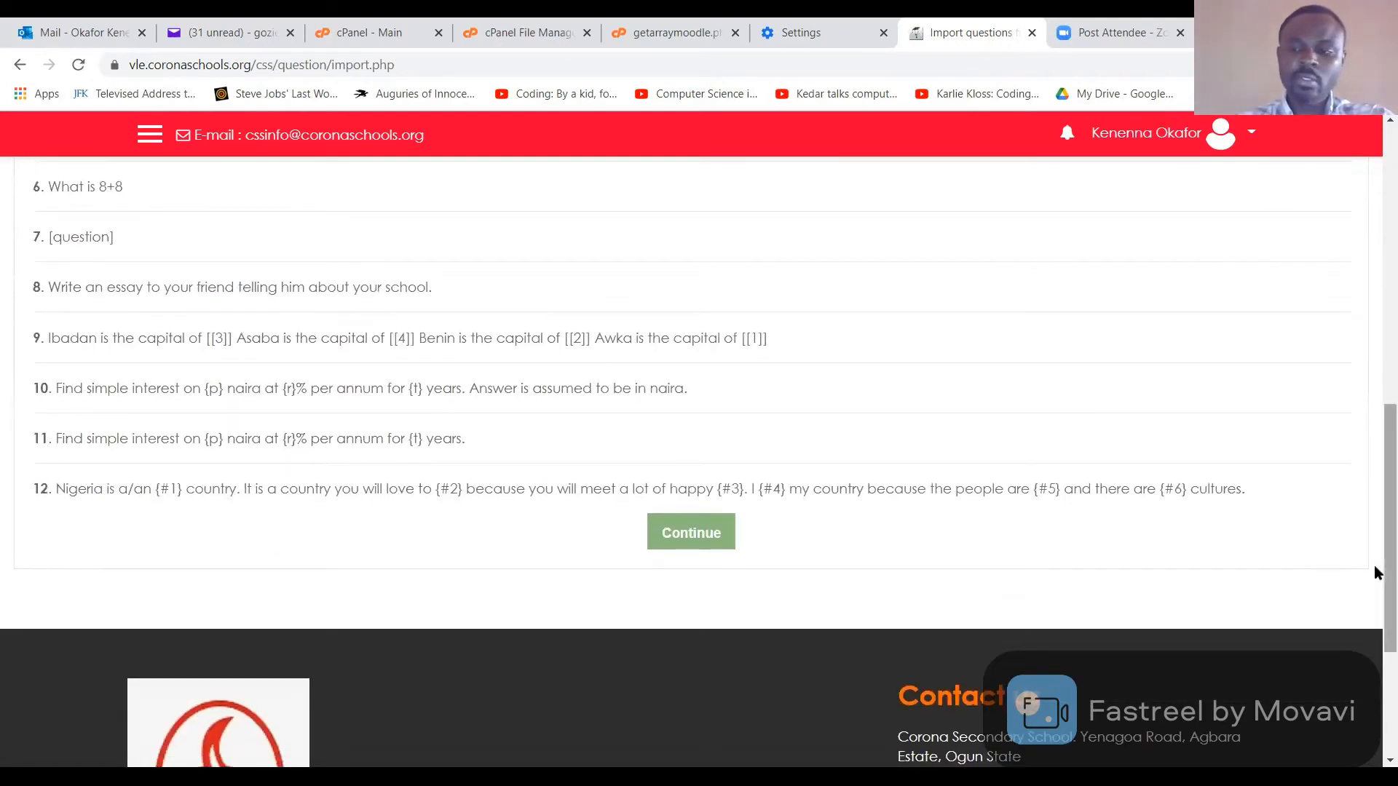
{"action": "mouse_move", "coordinate": [1375, 573]}
{"action": "left_mouse_down"}
{"action": "mouse_move", "coordinate": [1376, 490]}
{"action": "mouse_move", "coordinate": [1376, 600]}
{"action": "left_mouse_up"}
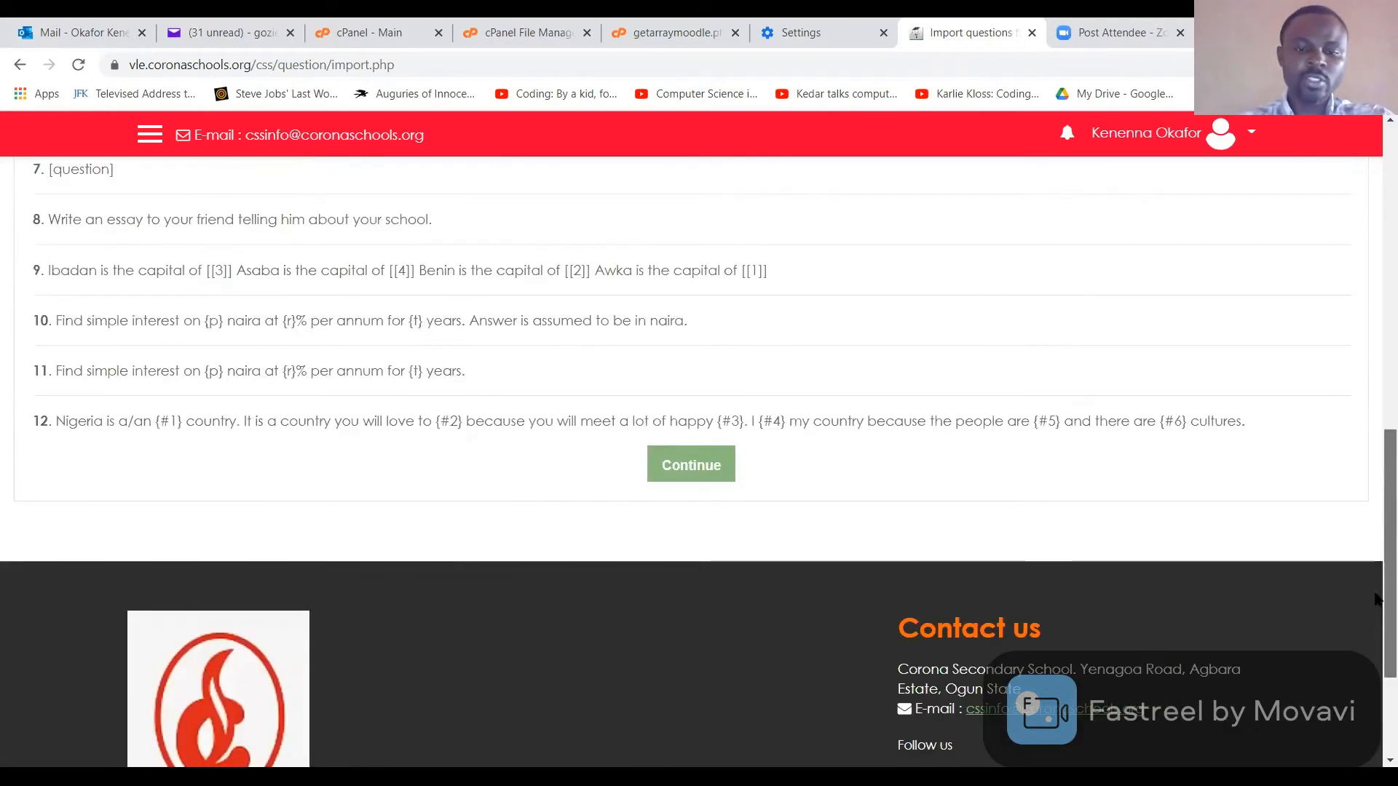
Continue from the import results to the question bank and preview the "Ibadan is the capital of" drag-and-drop question.
{"action": "left_click", "coordinate": [695, 463]}
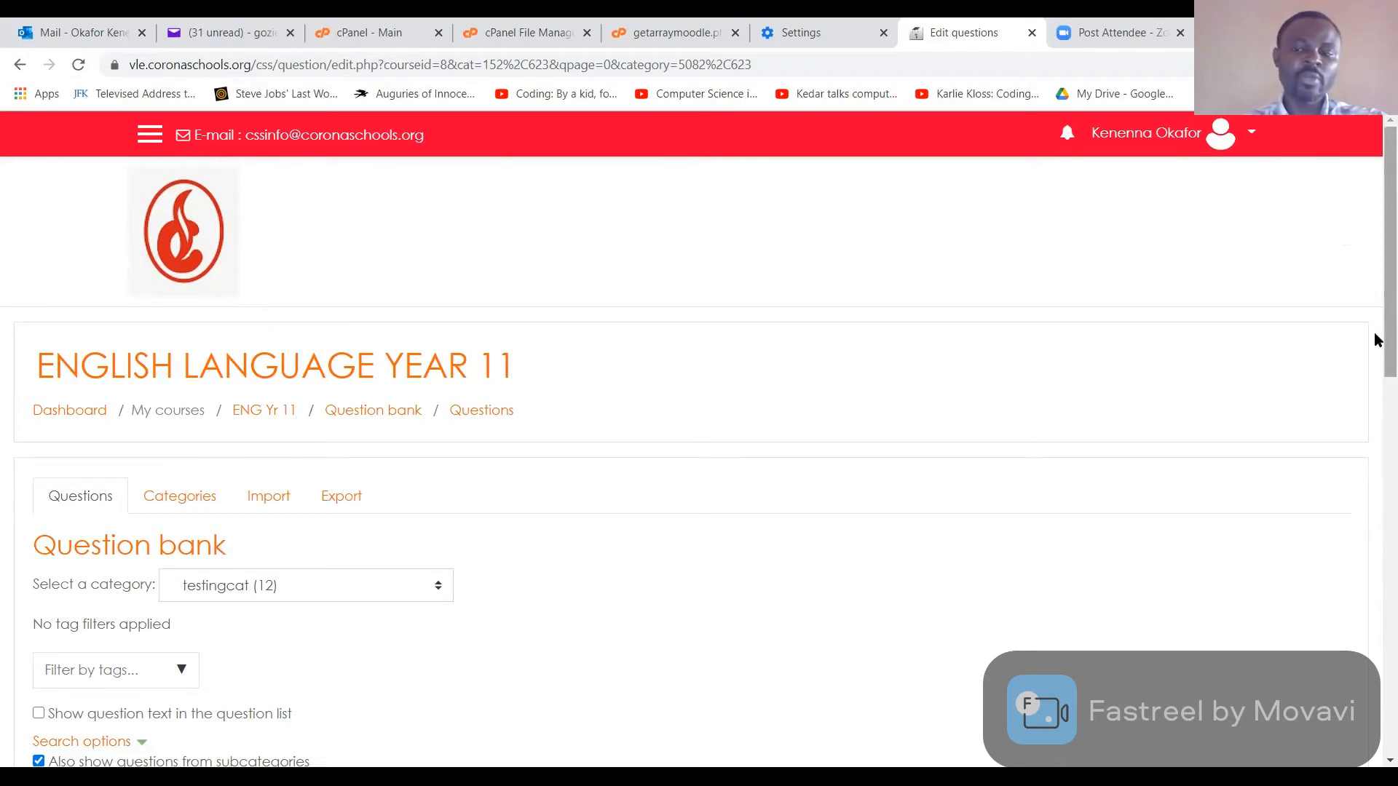
{"action": "left_click_drag", "start_coordinate": [1376, 335], "coordinate": [1376, 555]}
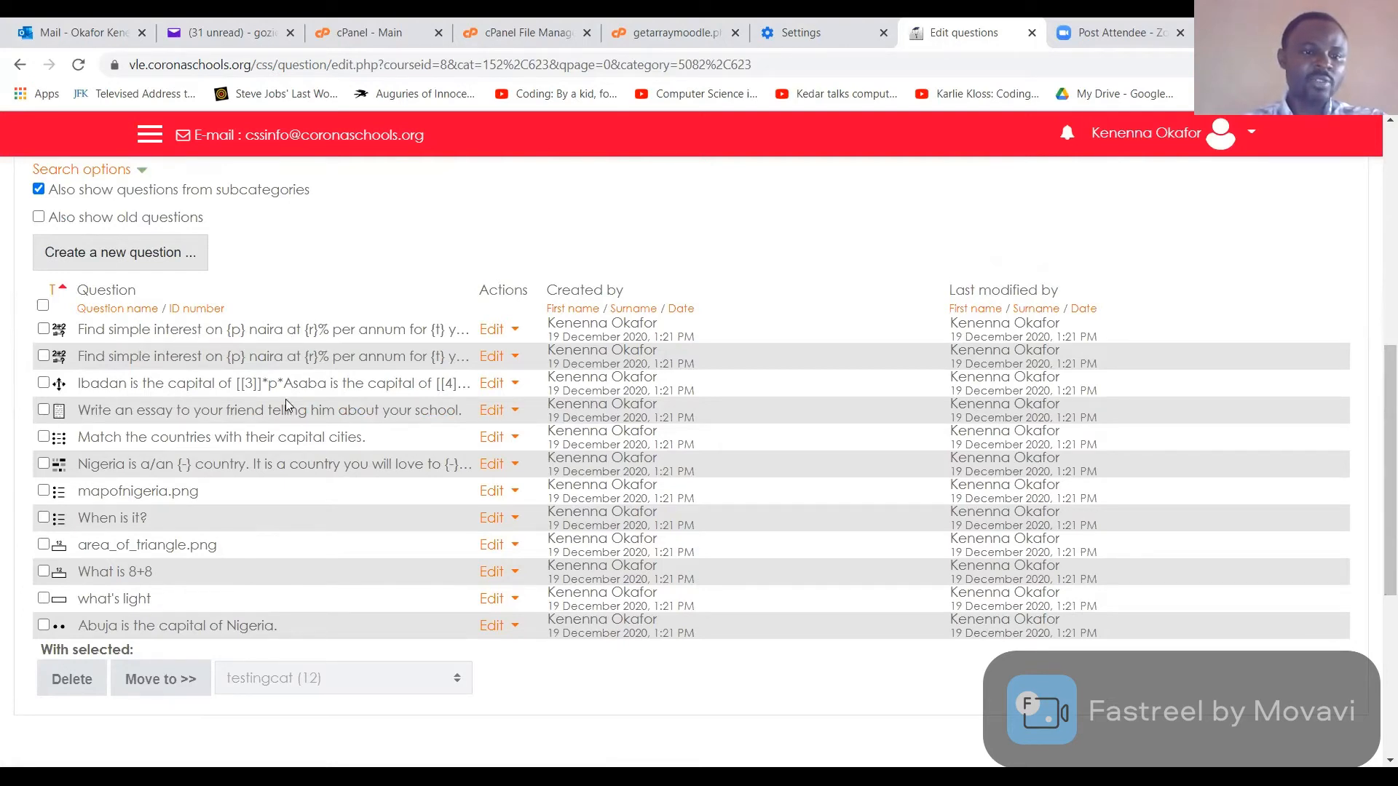
{"action": "left_click", "coordinate": [514, 384]}
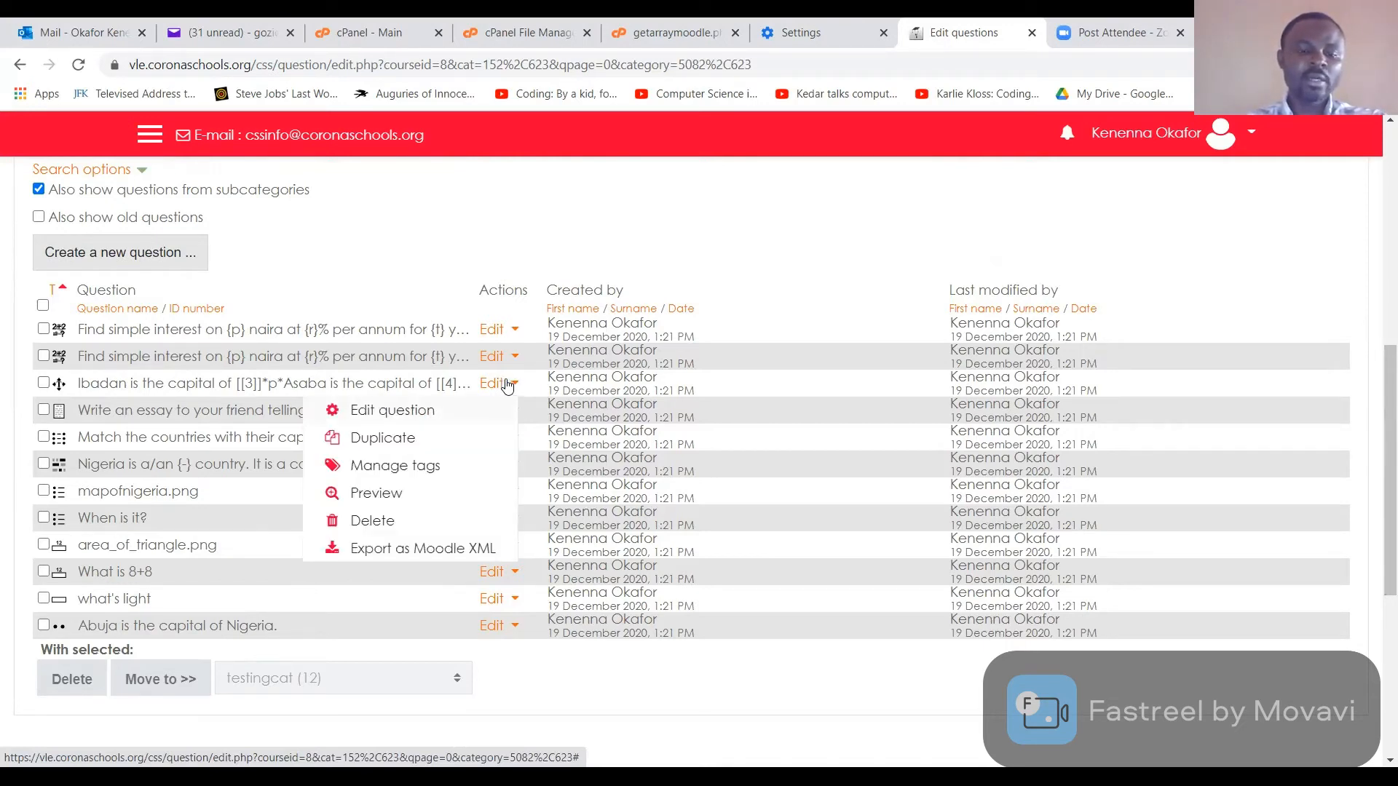
{"action": "left_click", "coordinate": [366, 495]}
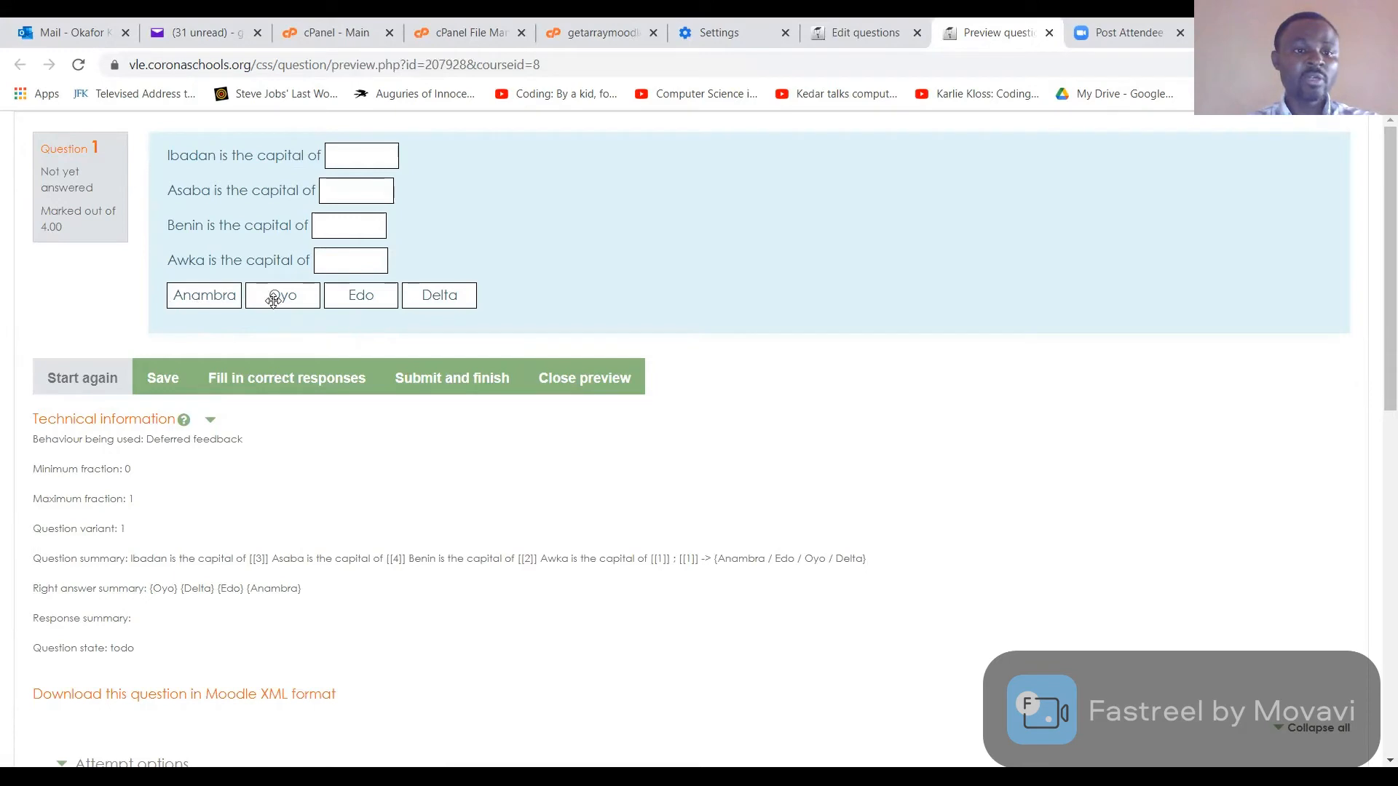
Answer the preview with Oyo for Ibadan, Delta for Asaba, Edo for Benin and Anambra for Awka, and submit it.
{"action": "left_click_drag", "start_coordinate": [273, 301], "coordinate": [351, 162]}
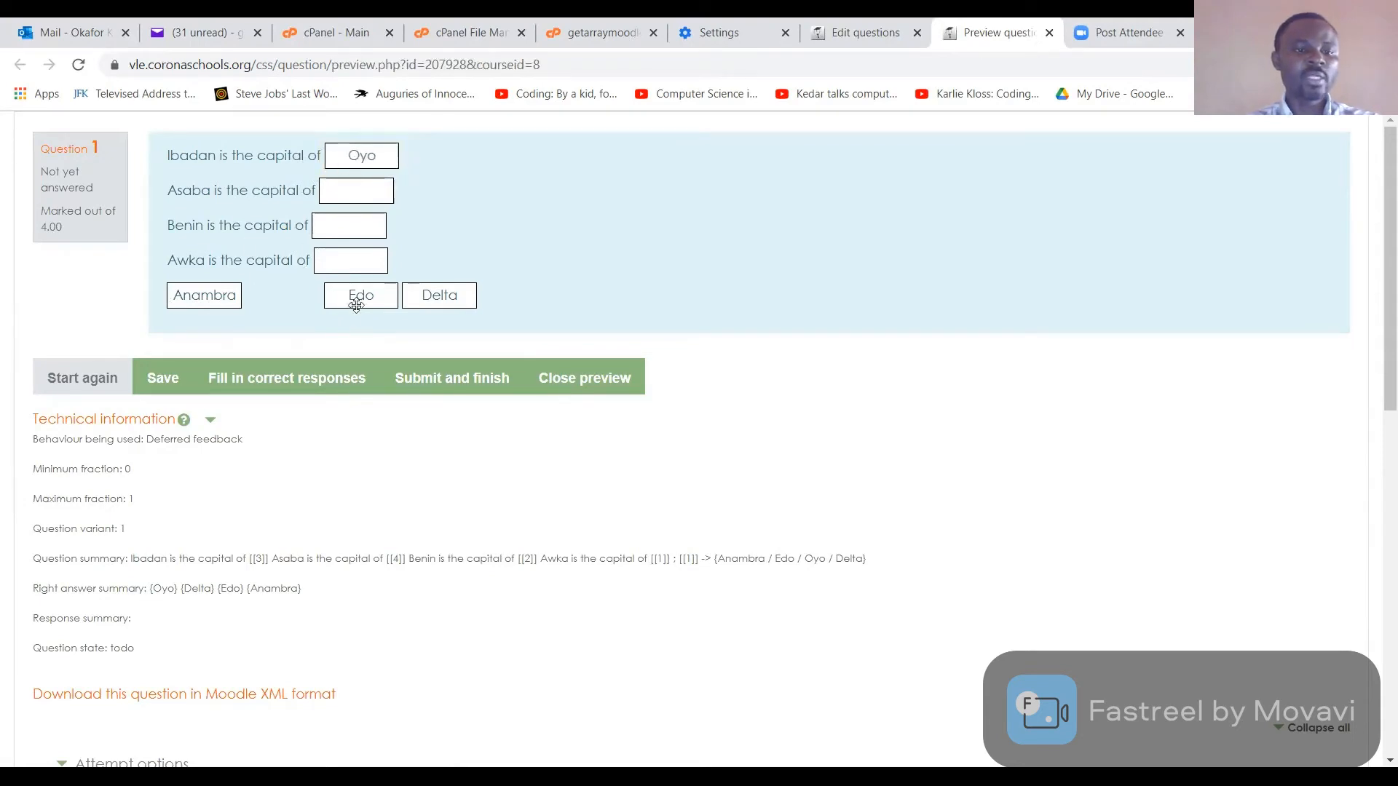
{"action": "left_click_drag", "start_coordinate": [424, 294], "coordinate": [348, 189]}
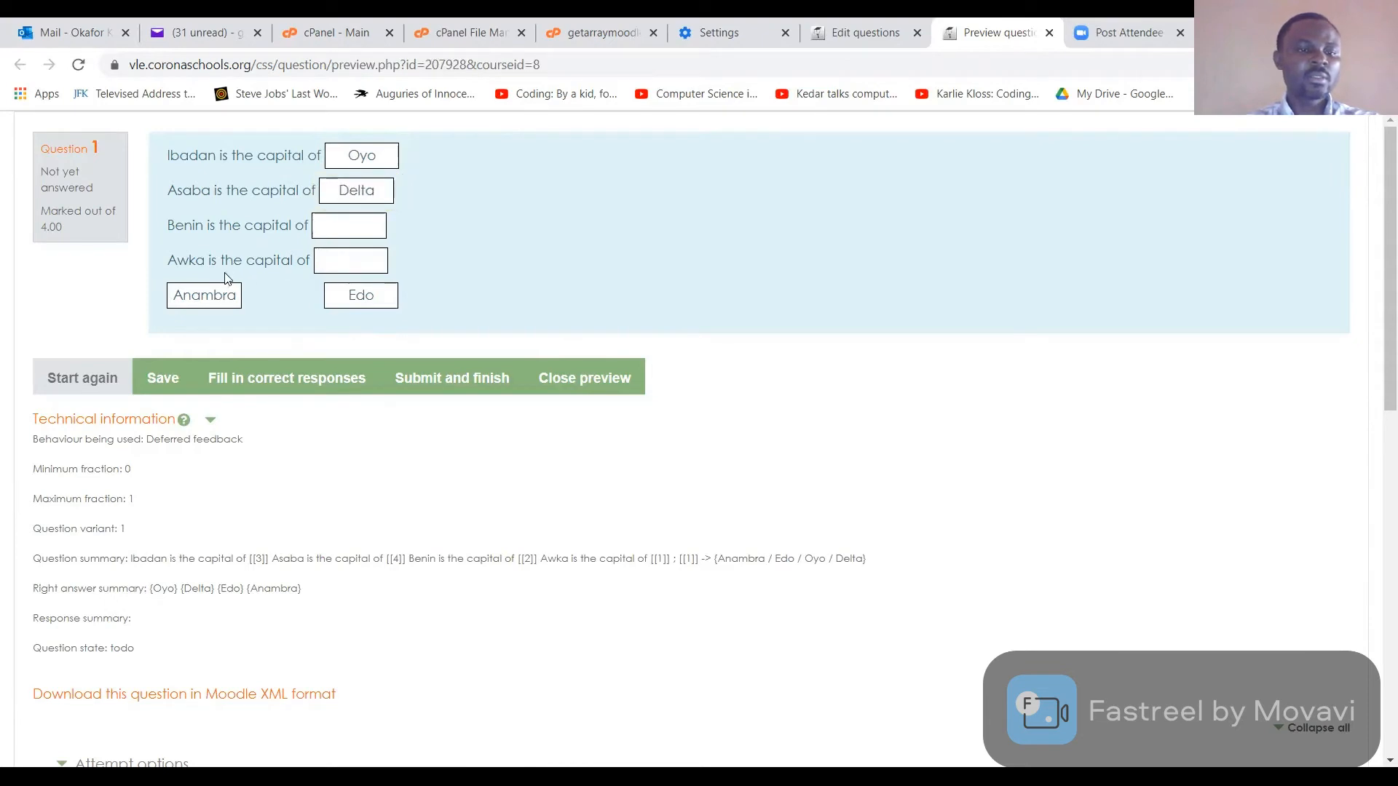
{"action": "left_click_drag", "start_coordinate": [352, 297], "coordinate": [349, 224]}
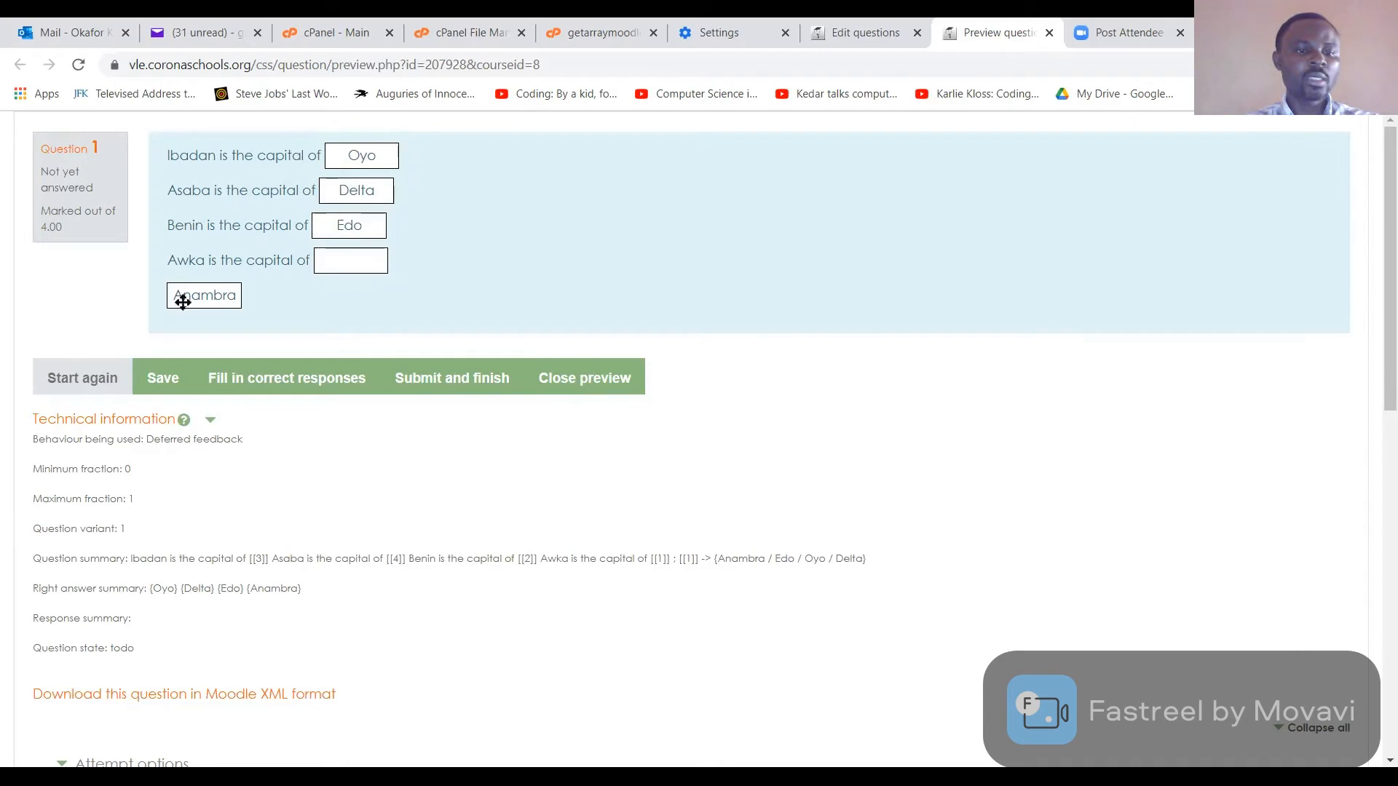
{"action": "left_click_drag", "start_coordinate": [189, 301], "coordinate": [327, 265]}
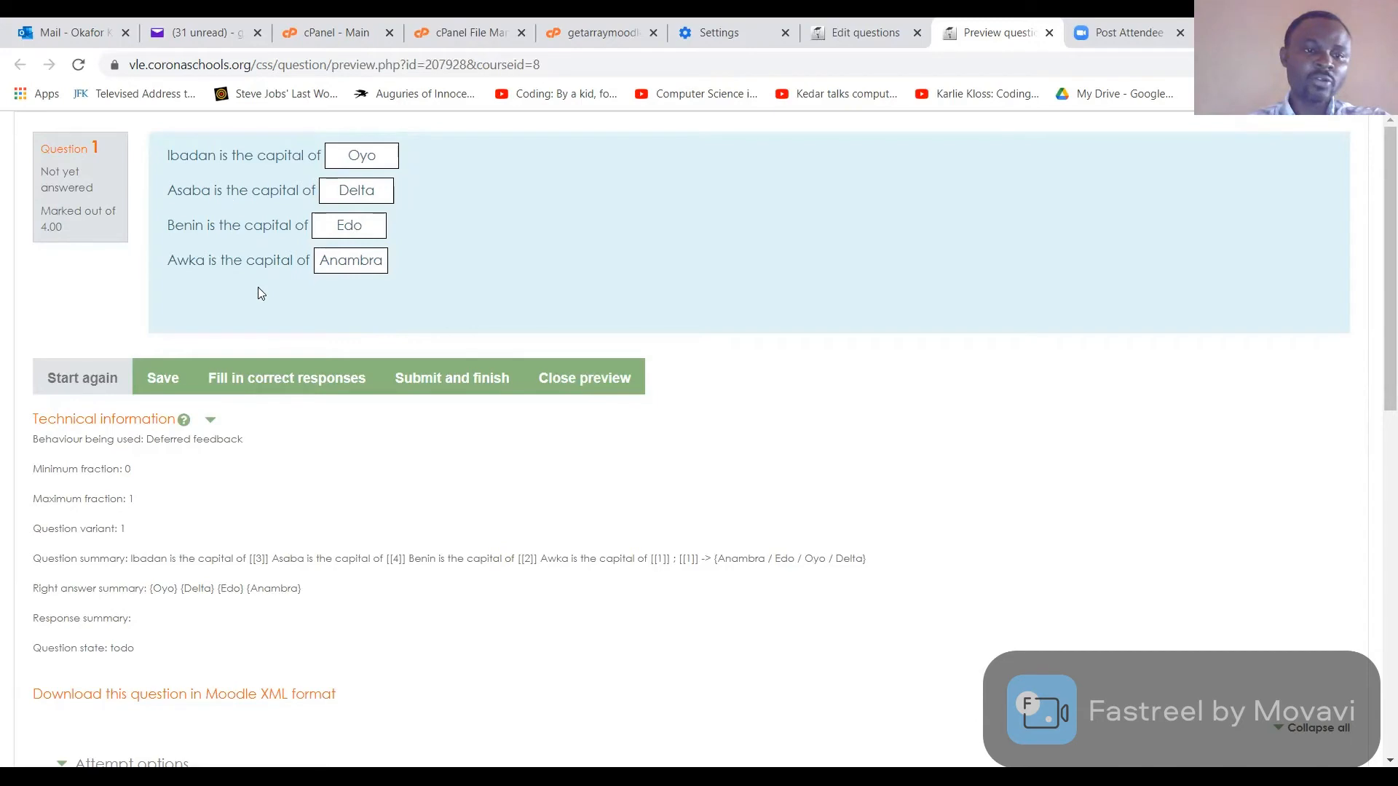
{"action": "left_click", "coordinate": [441, 384]}
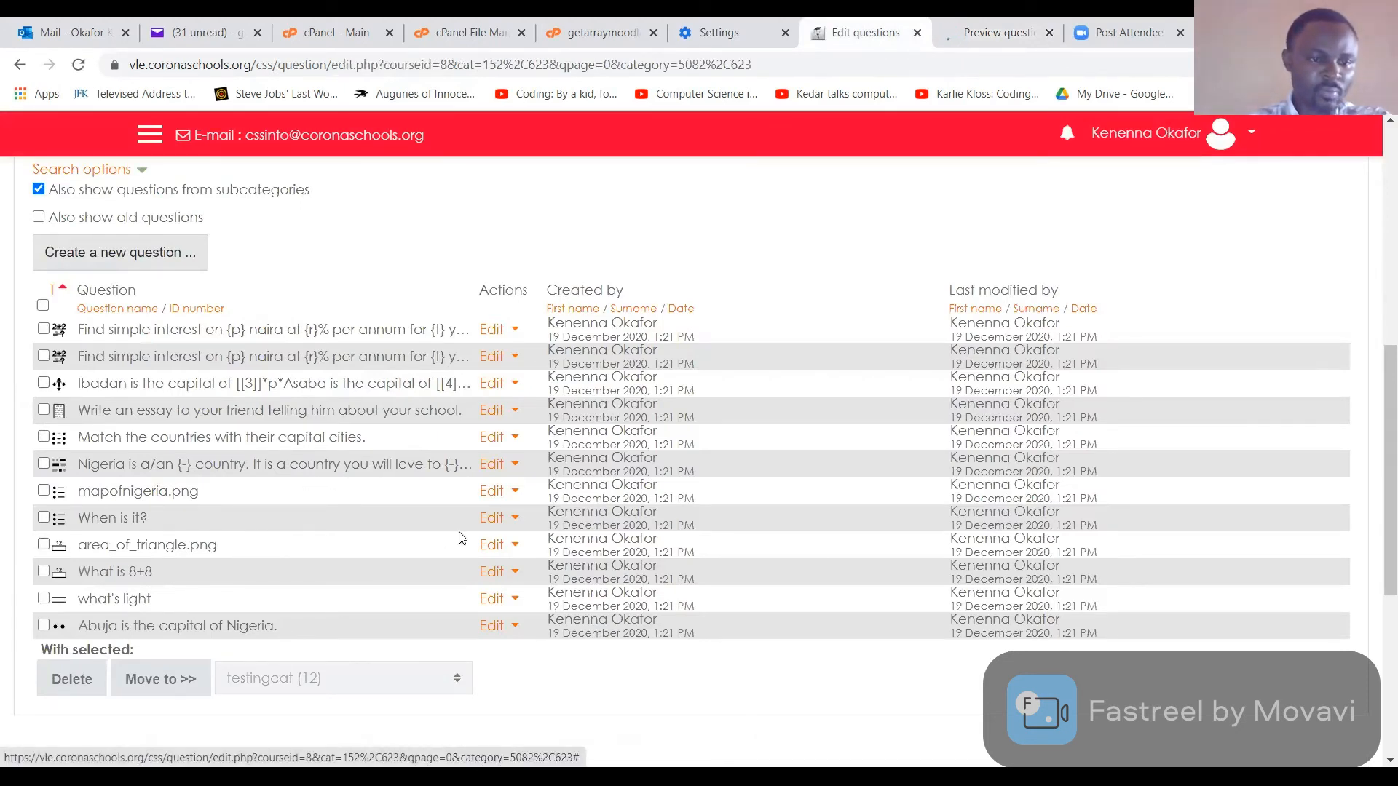
Preview the mapofnigeria.png question from the question bank and submit Togo as its answer.
{"action": "left_click", "coordinate": [506, 494]}
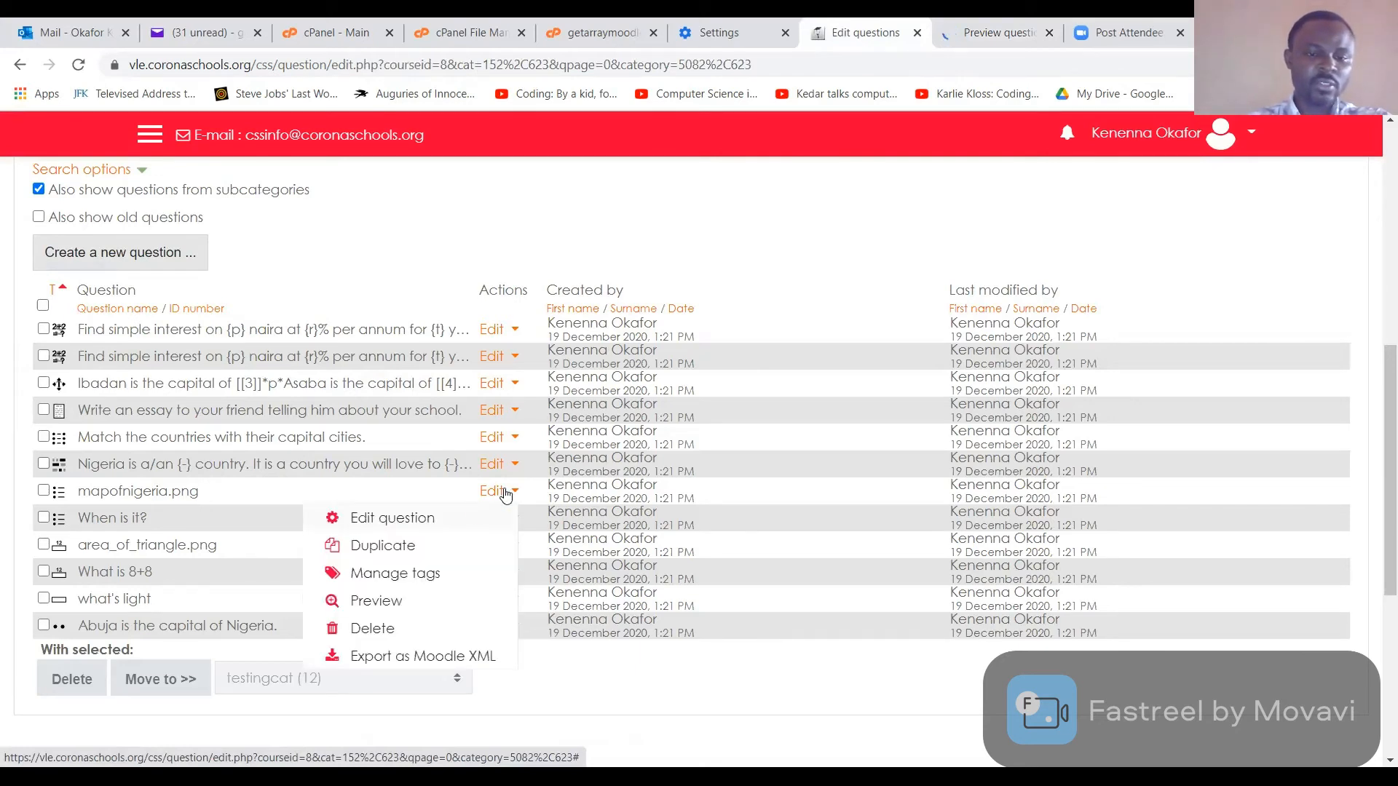
{"action": "left_click", "coordinate": [374, 600]}
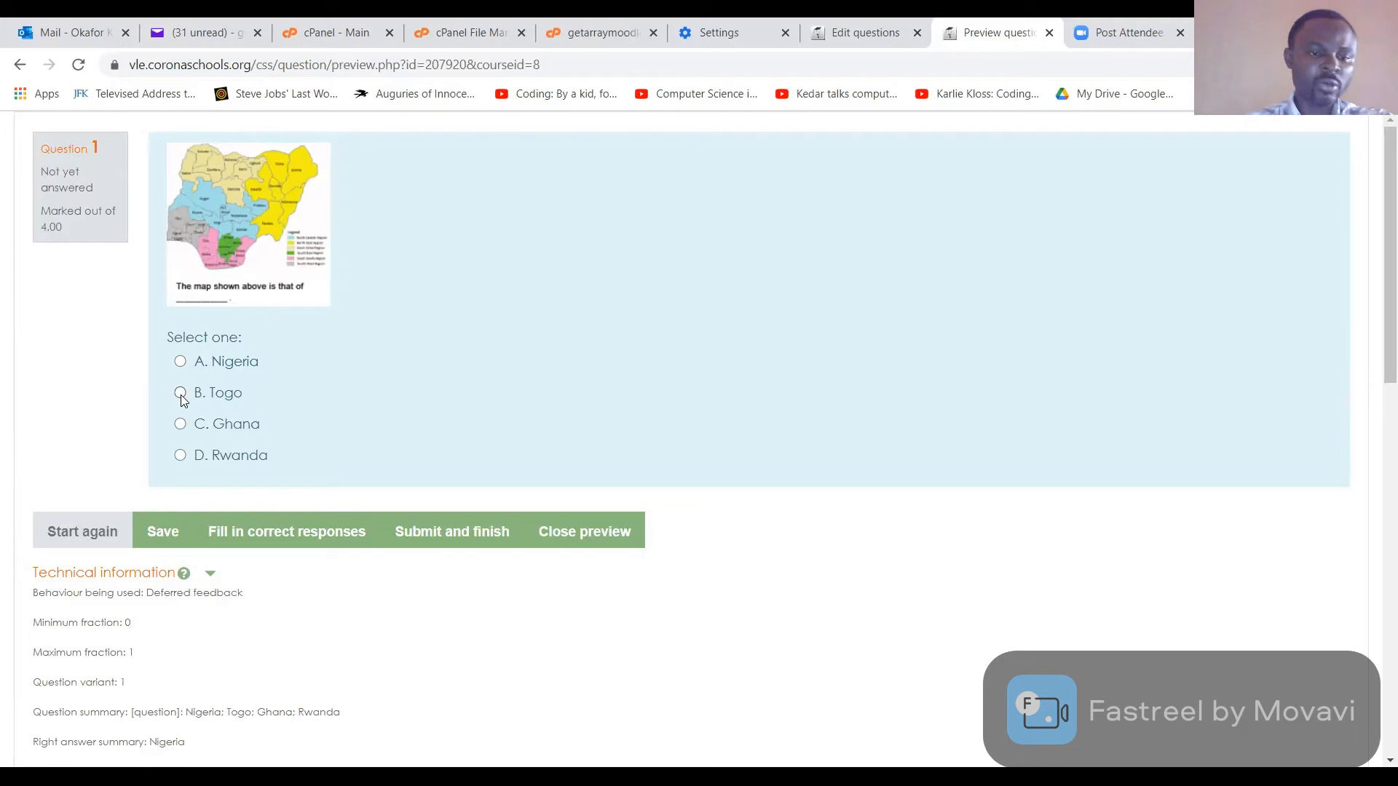
{"action": "left_click", "coordinate": [181, 394]}
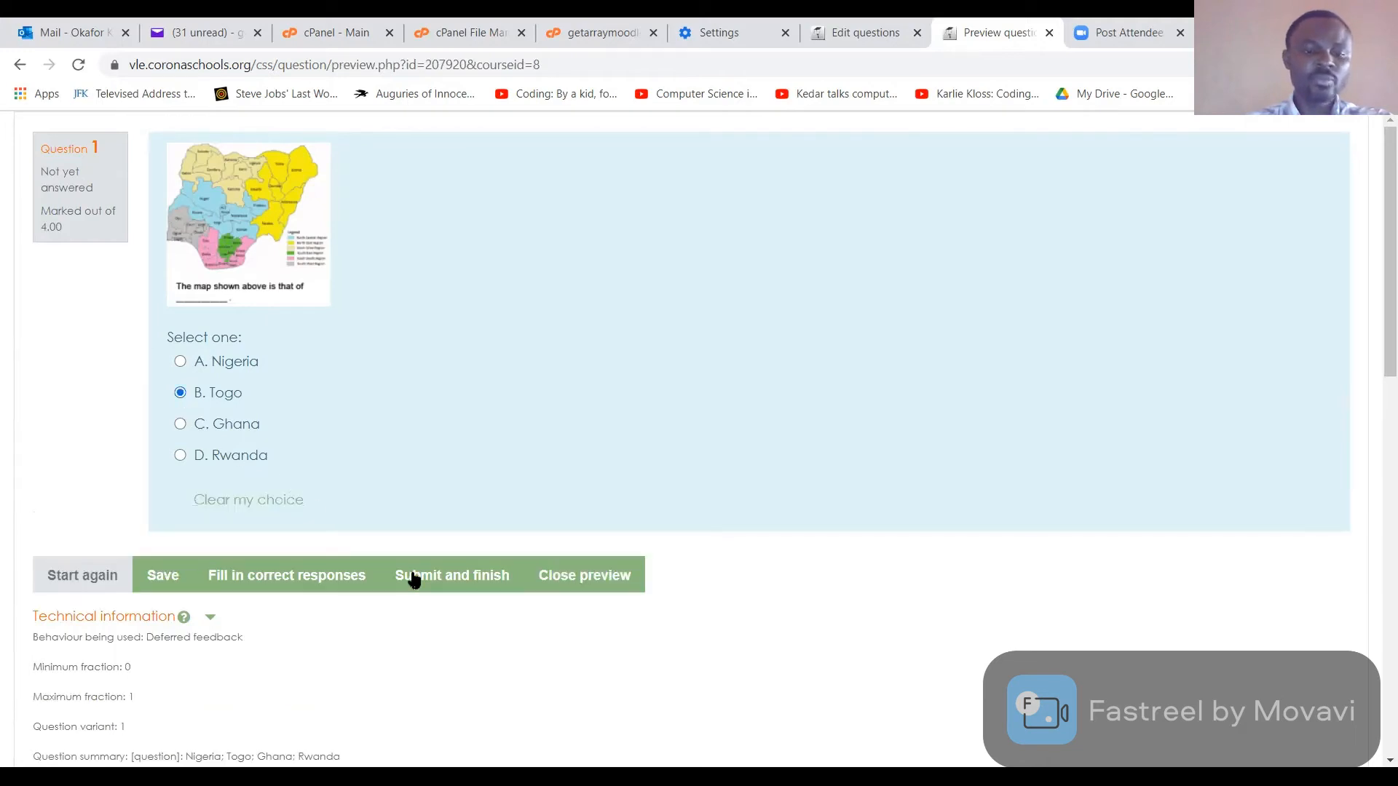
{"action": "left_click", "coordinate": [449, 578]}
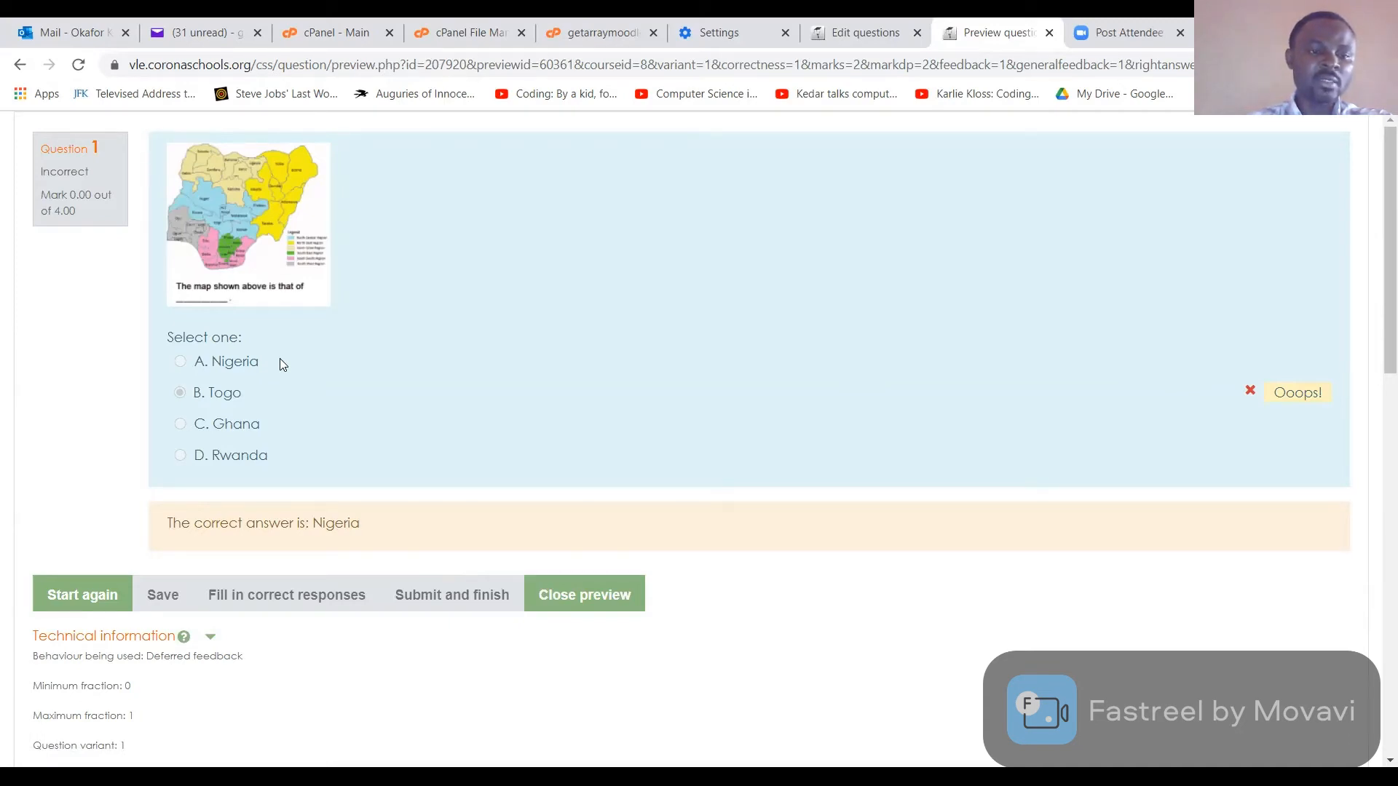
Restart the map question's preview and submit Nigeria as the answer.
{"action": "left_click", "coordinate": [78, 597]}
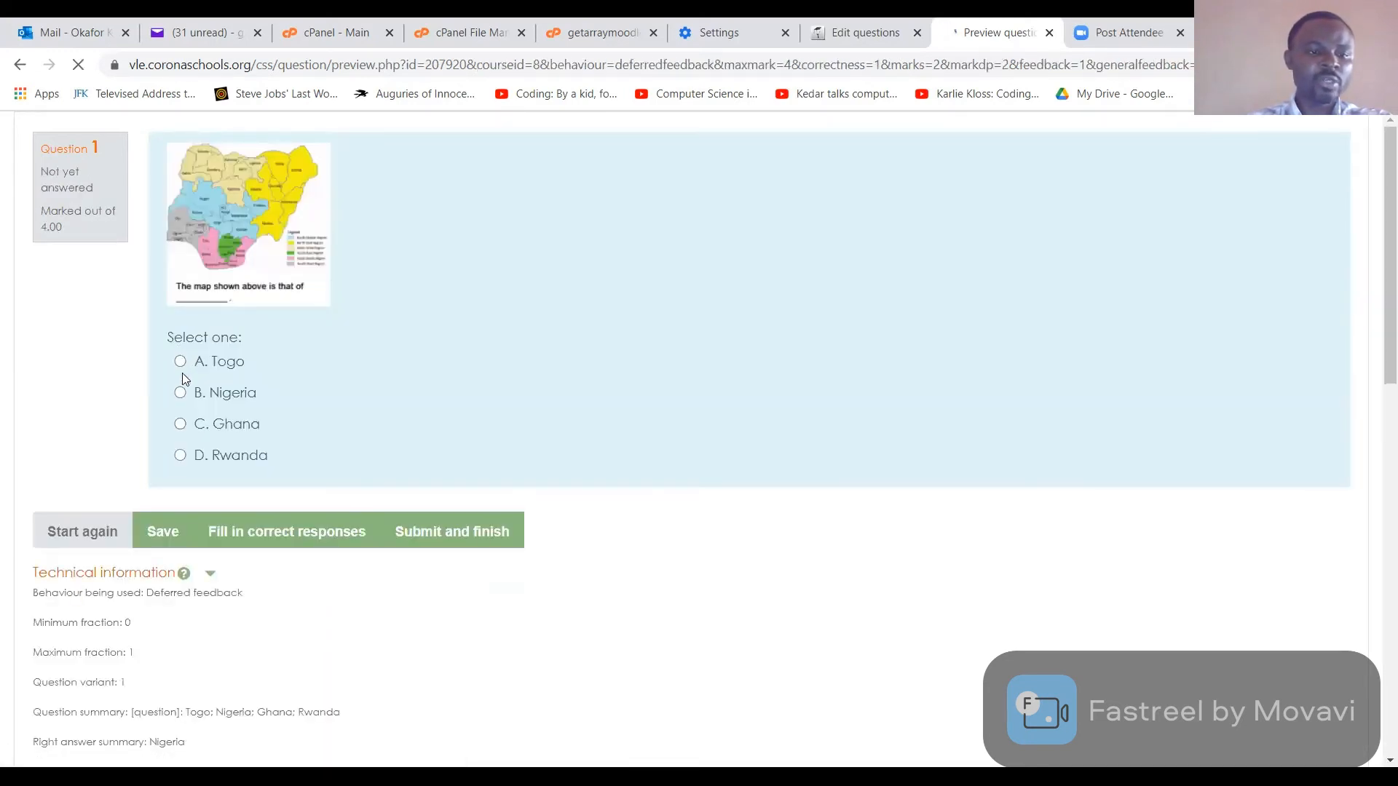
{"action": "left_click", "coordinate": [179, 395]}
{"action": "left_click", "coordinate": [435, 536]}
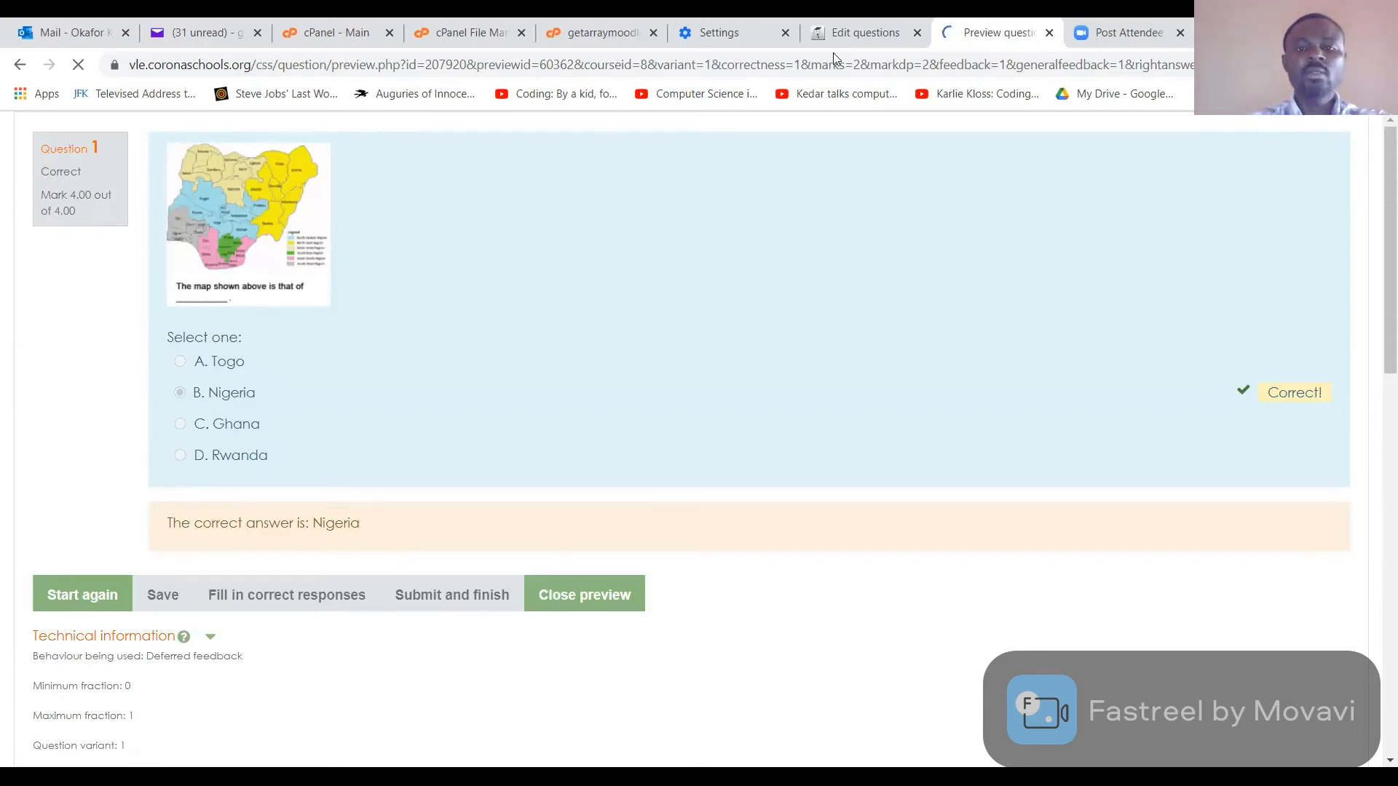
Return to the question bank list and preview the "Match the countries with their capital cities." question.
{"action": "left_click", "coordinate": [848, 32]}
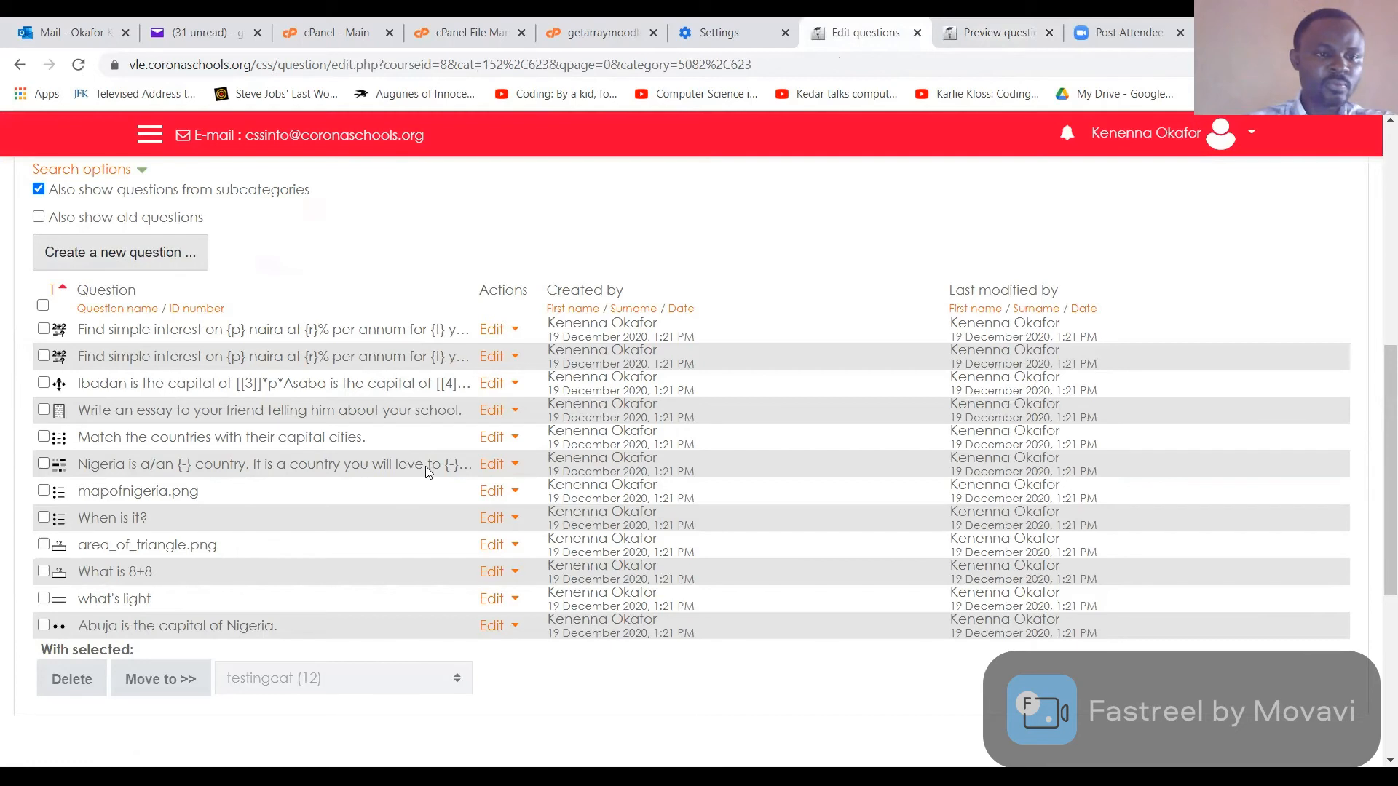
{"action": "left_click", "coordinate": [508, 441]}
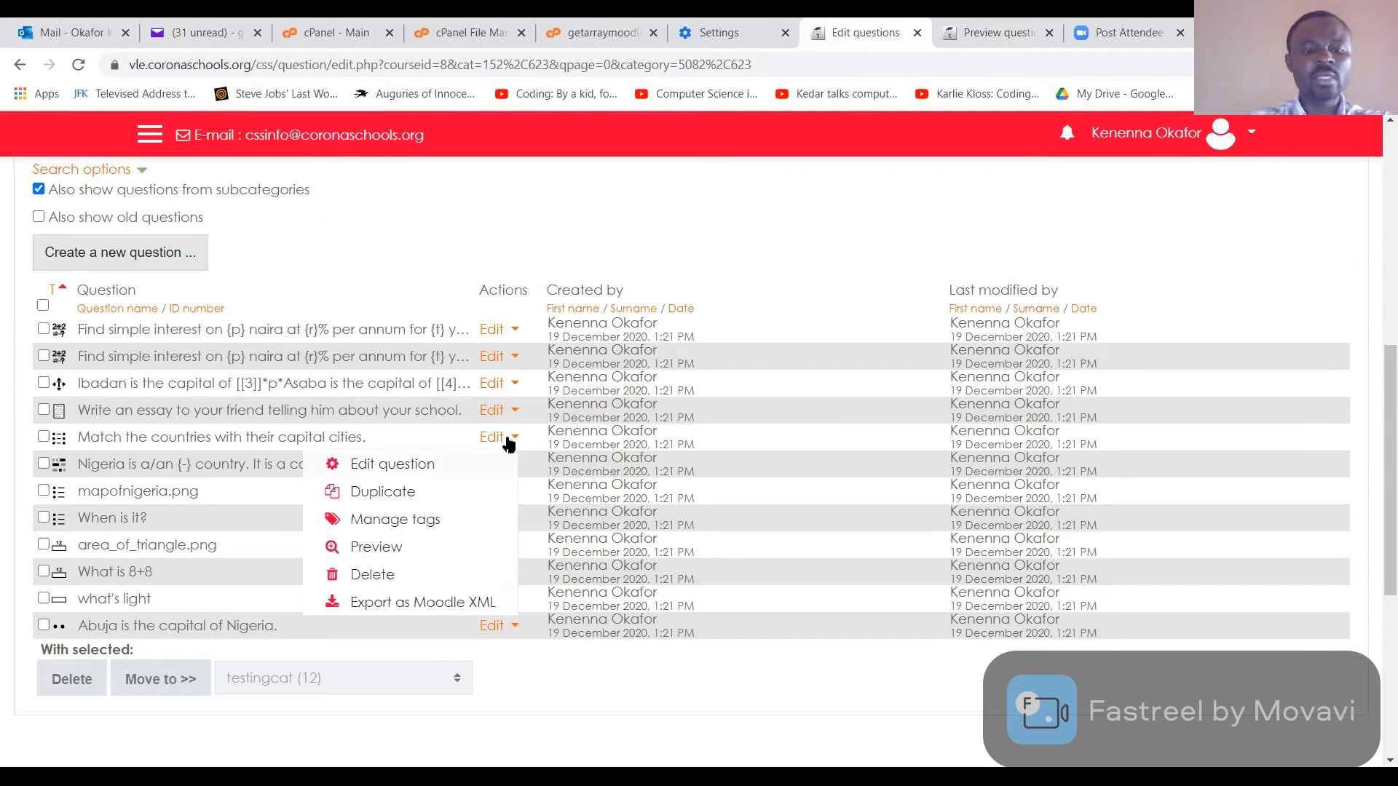
{"action": "left_click", "coordinate": [372, 544]}
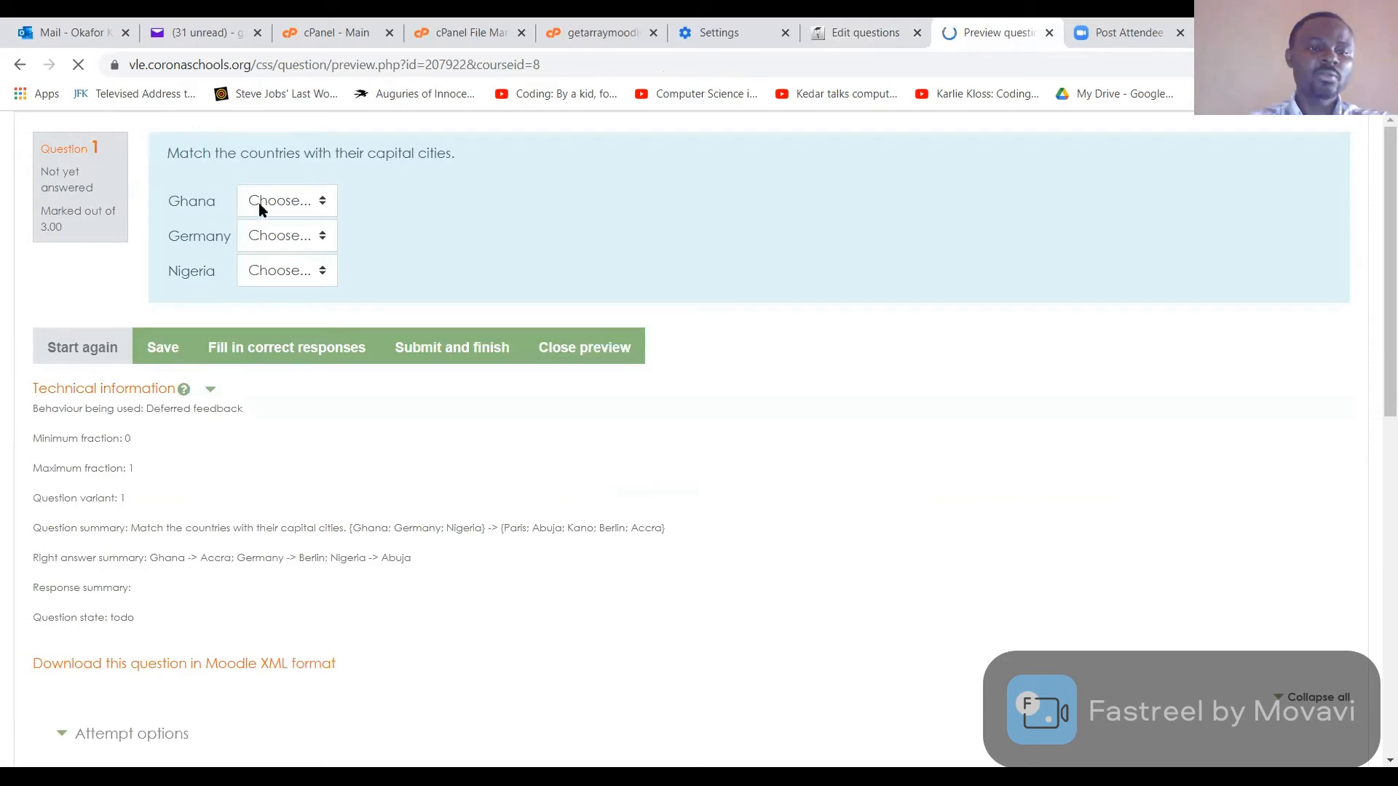
Match Ghana with Accra, Germany with Berlin and Nigeria with Abuja, submit the answers and close the preview.
{"action": "left_click", "coordinate": [289, 206]}
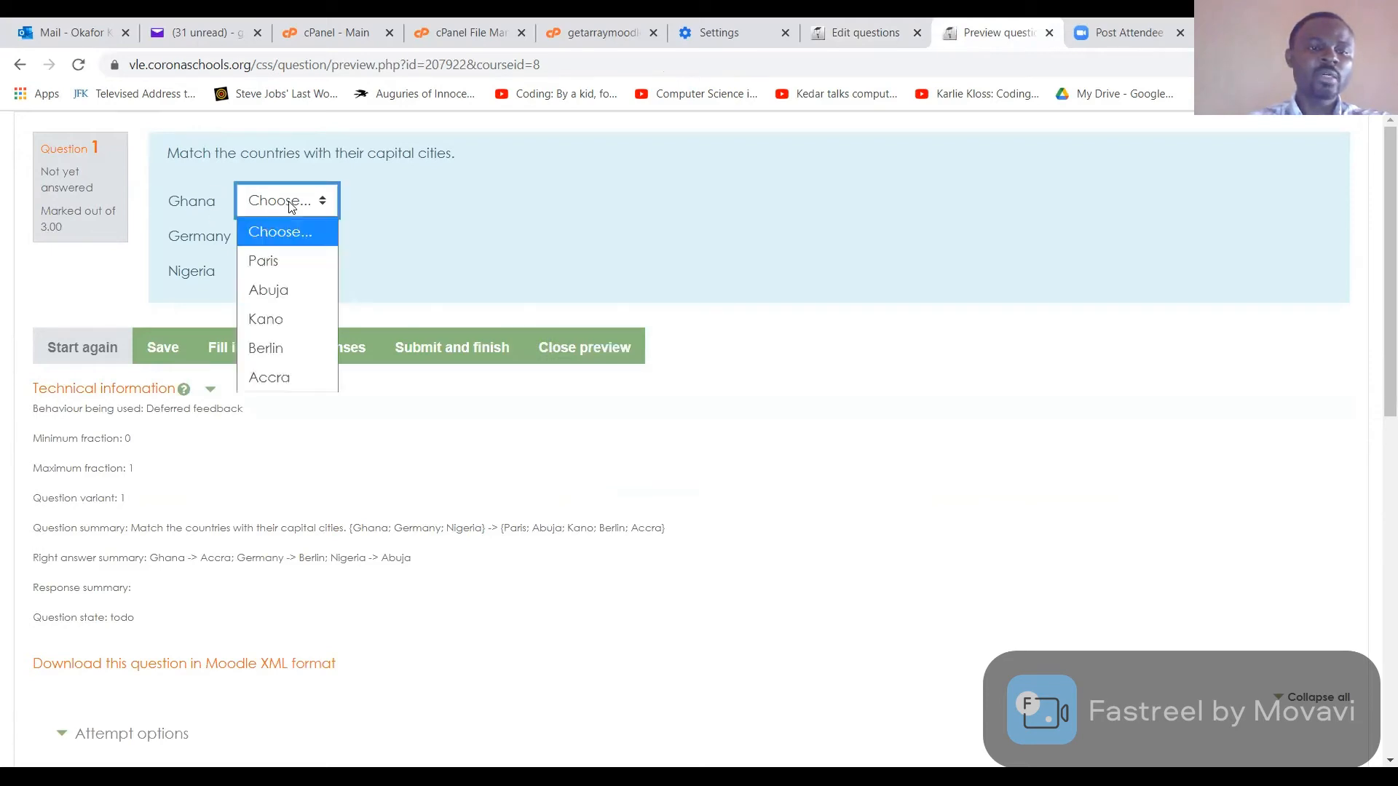
{"action": "left_click", "coordinate": [268, 378]}
{"action": "left_click", "coordinate": [289, 246]}
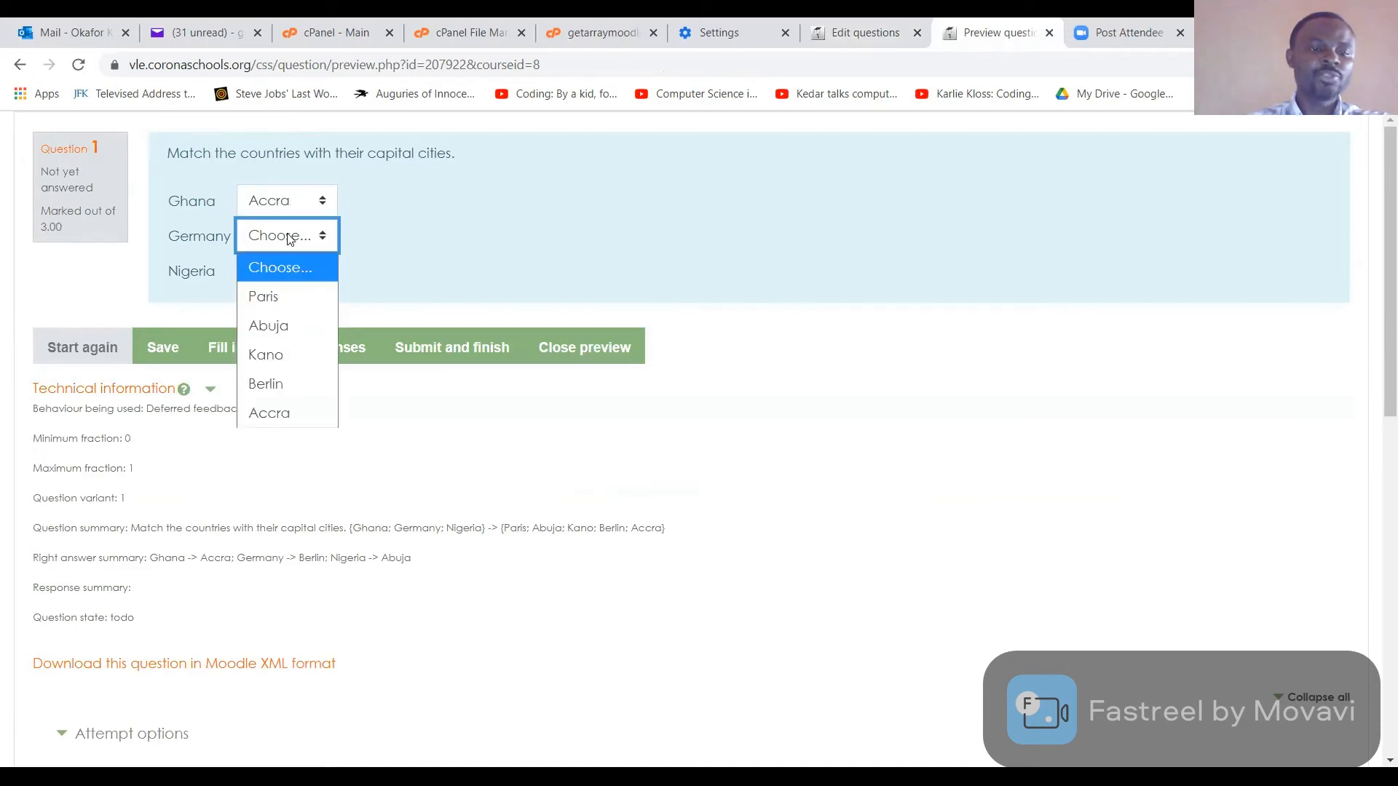
{"action": "left_click", "coordinate": [275, 384]}
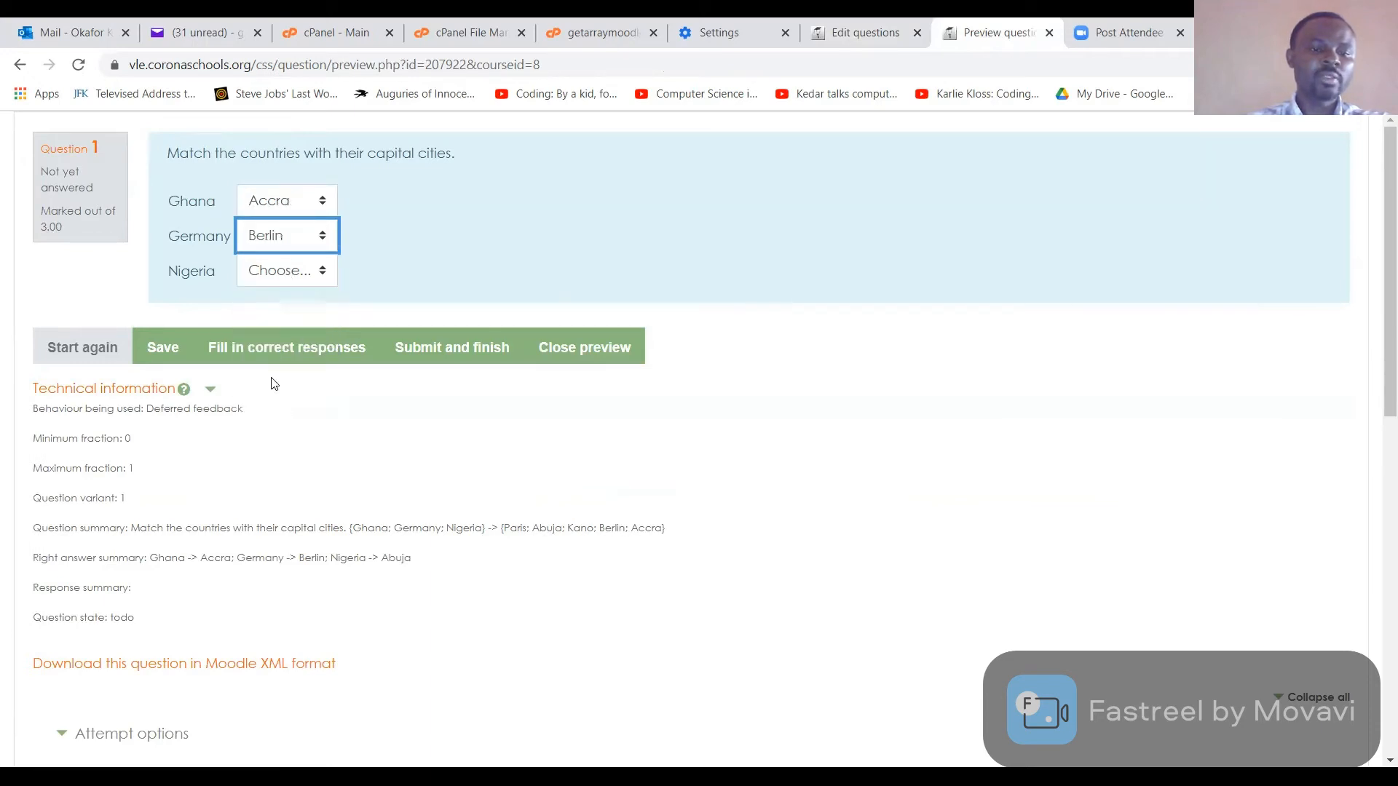
{"action": "left_click", "coordinate": [299, 274]}
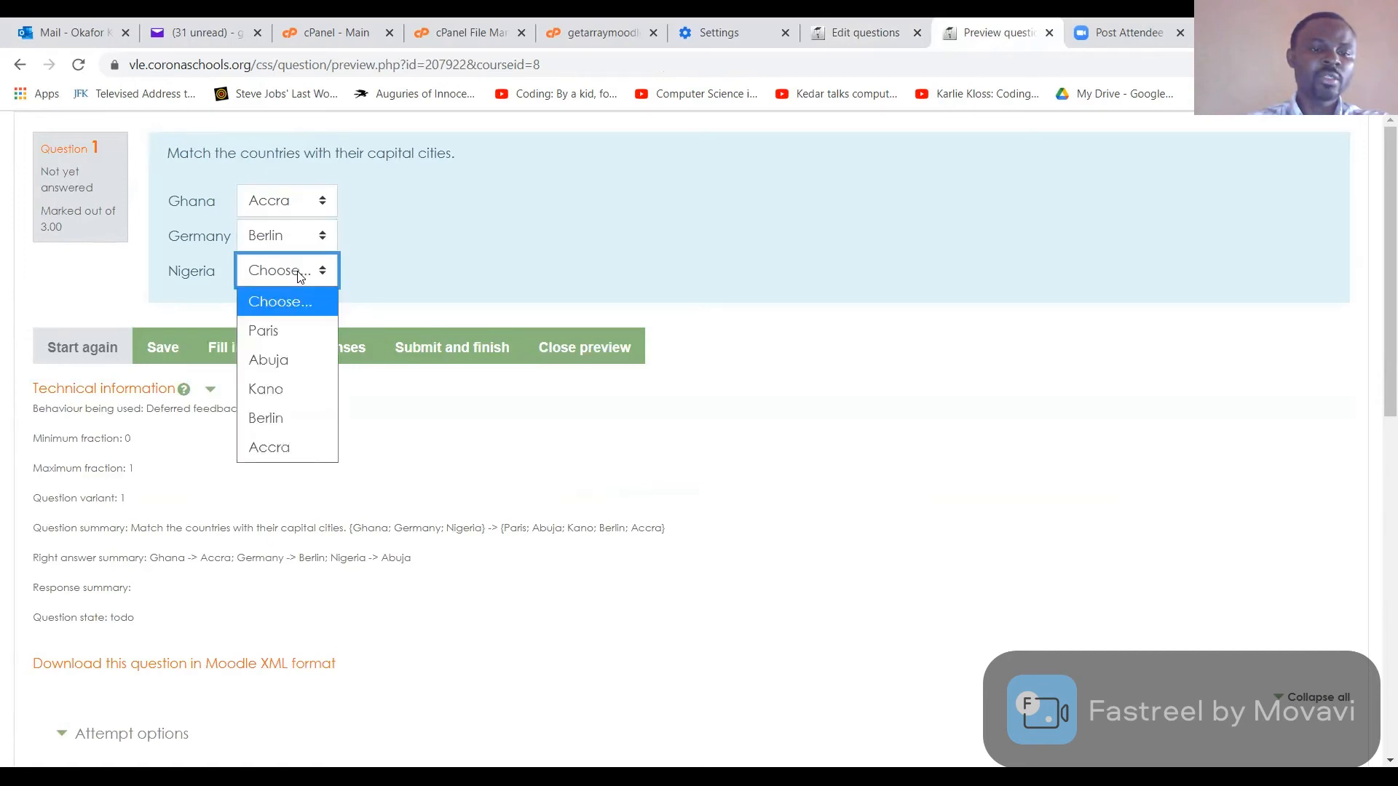
{"action": "left_click", "coordinate": [278, 362]}
{"action": "left_click", "coordinate": [448, 355]}
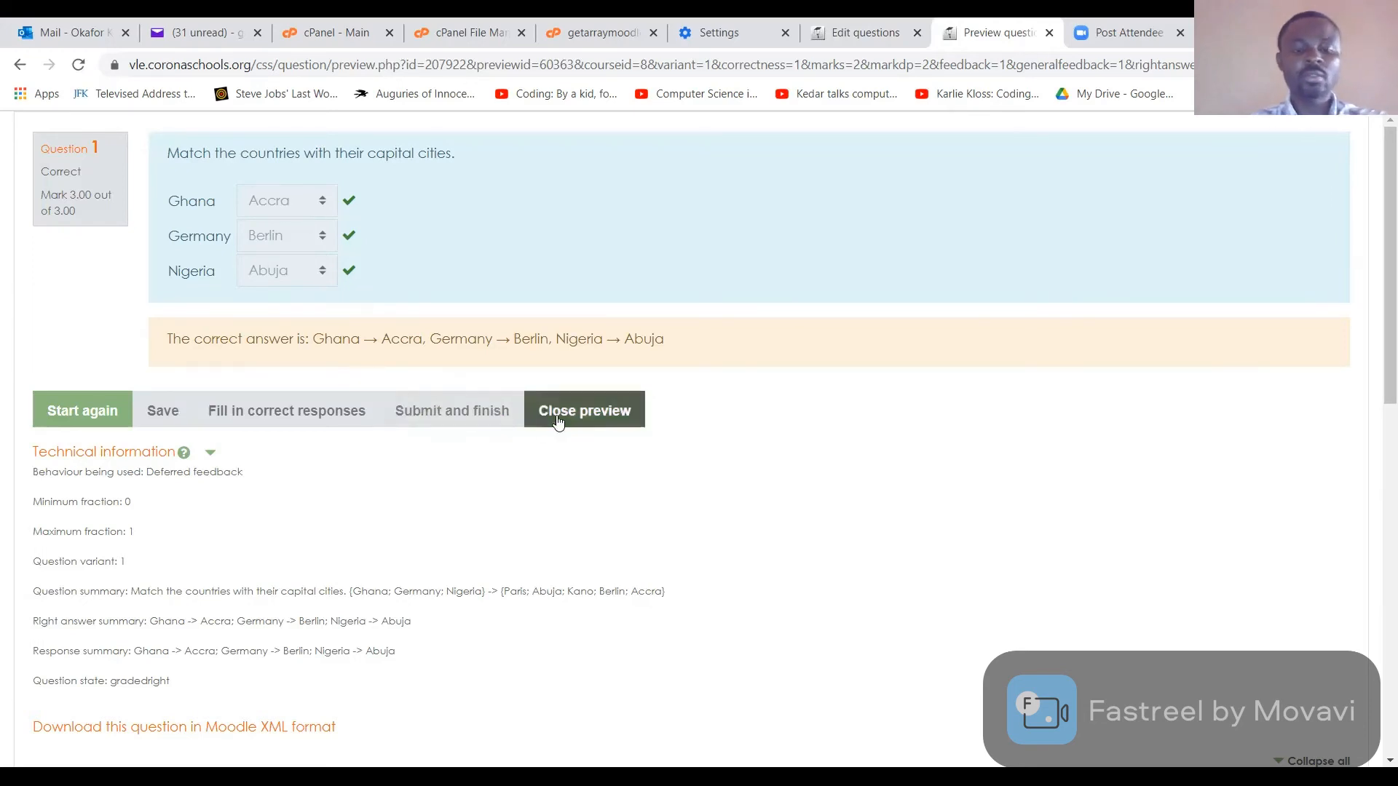
{"action": "left_click", "coordinate": [583, 412]}
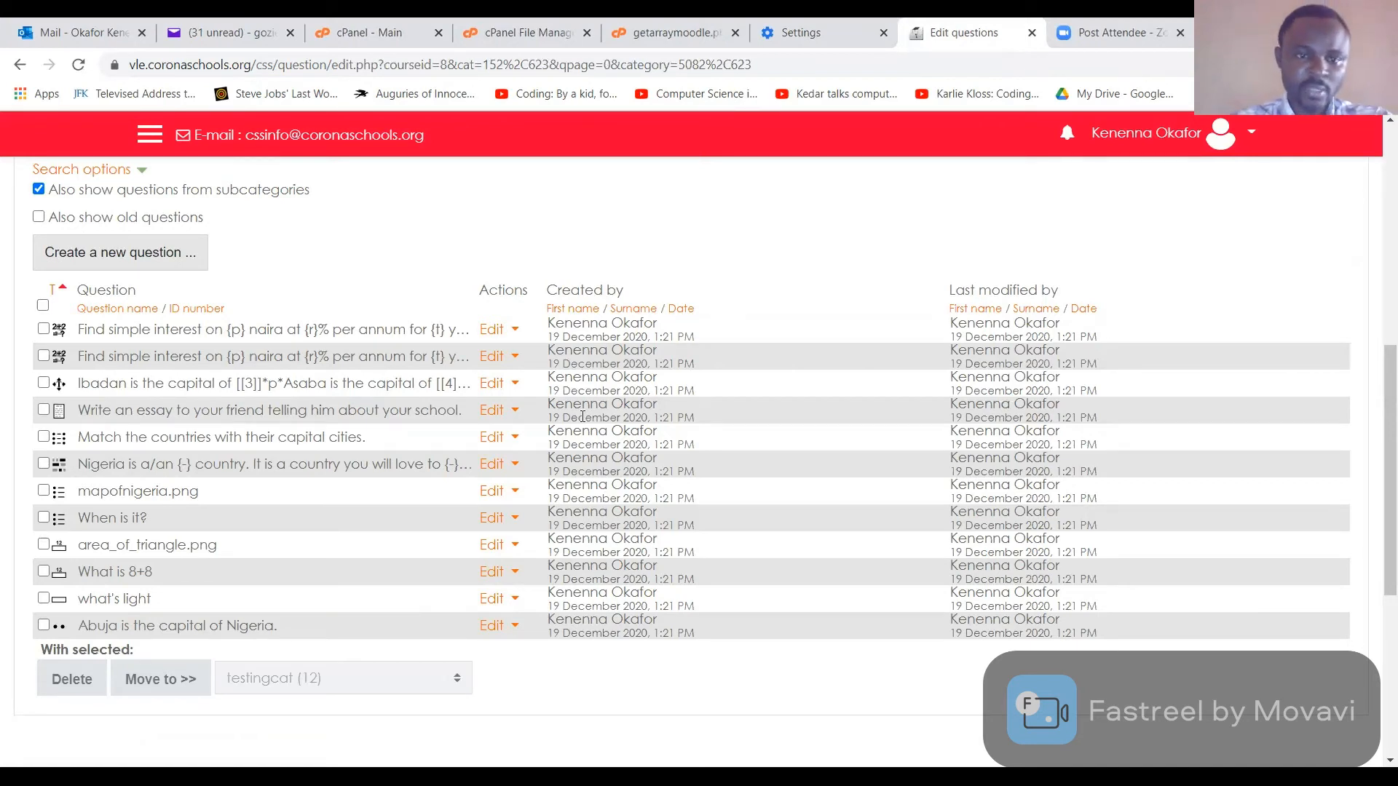
Open the second listed simple interest question for editing and review its question text and answer formula settings.
{"action": "left_click", "coordinate": [497, 359]}
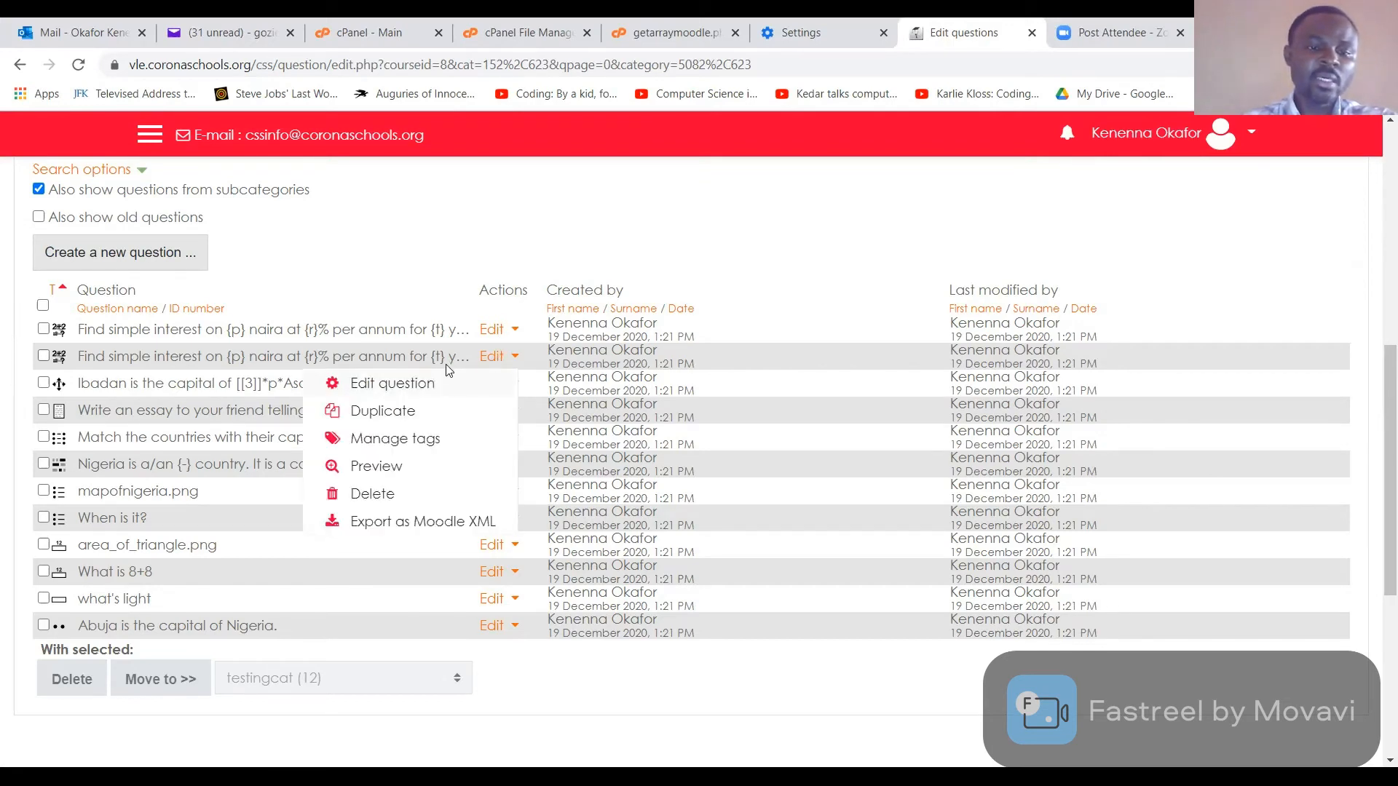
{"action": "left_click", "coordinate": [385, 385]}
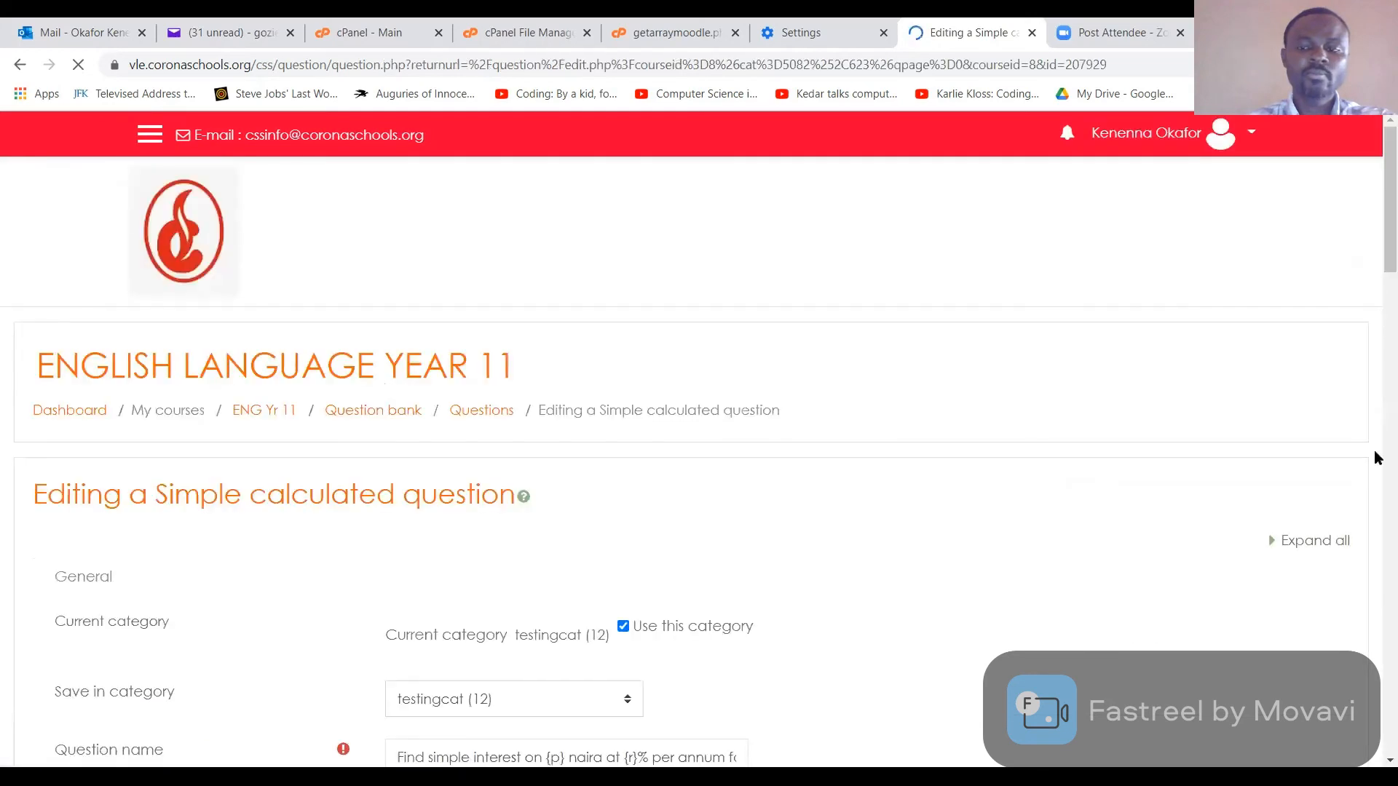
{"action": "scroll", "coordinate": [1377, 457], "scroll_direction": "down", "scroll_amount": 5}
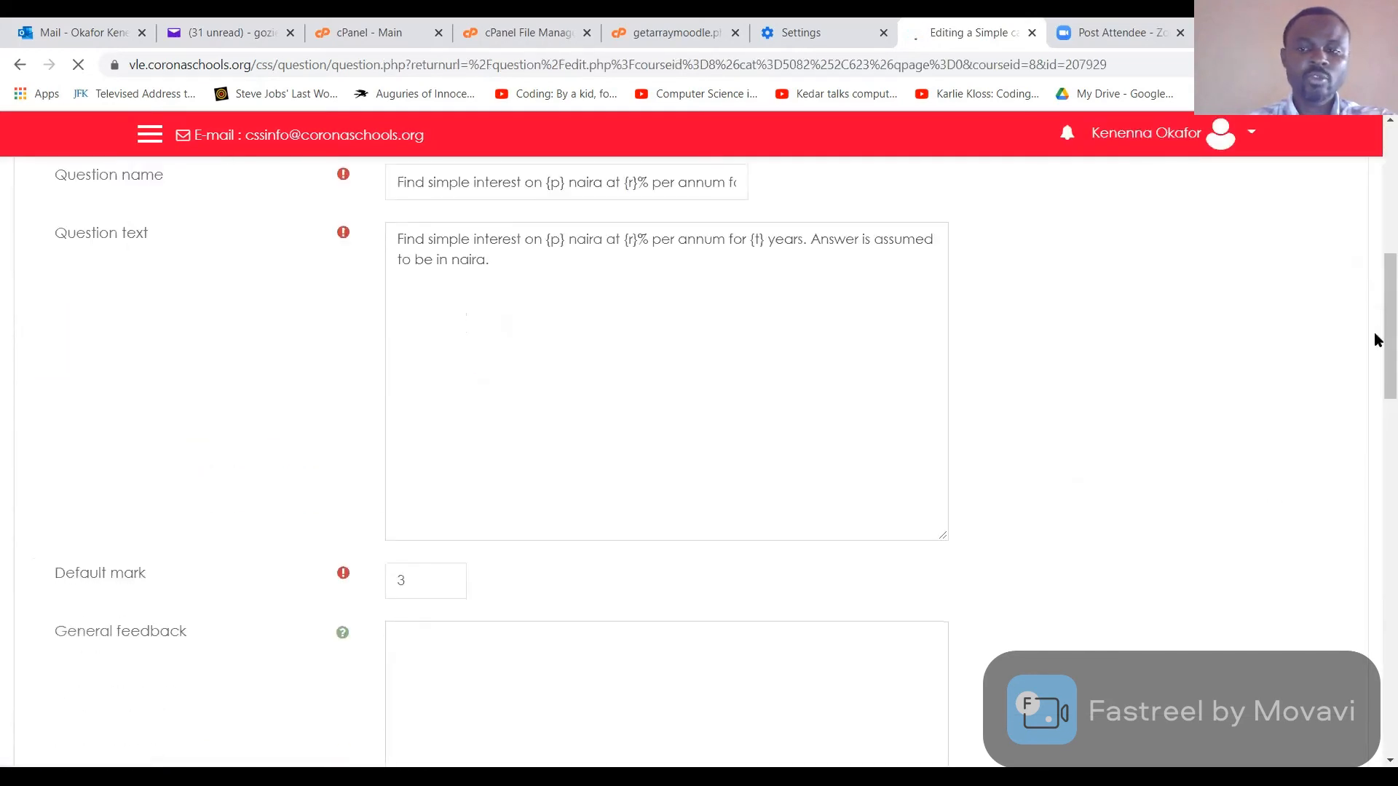
{"action": "left_click_drag", "start_coordinate": [1377, 340], "coordinate": [1376, 466]}
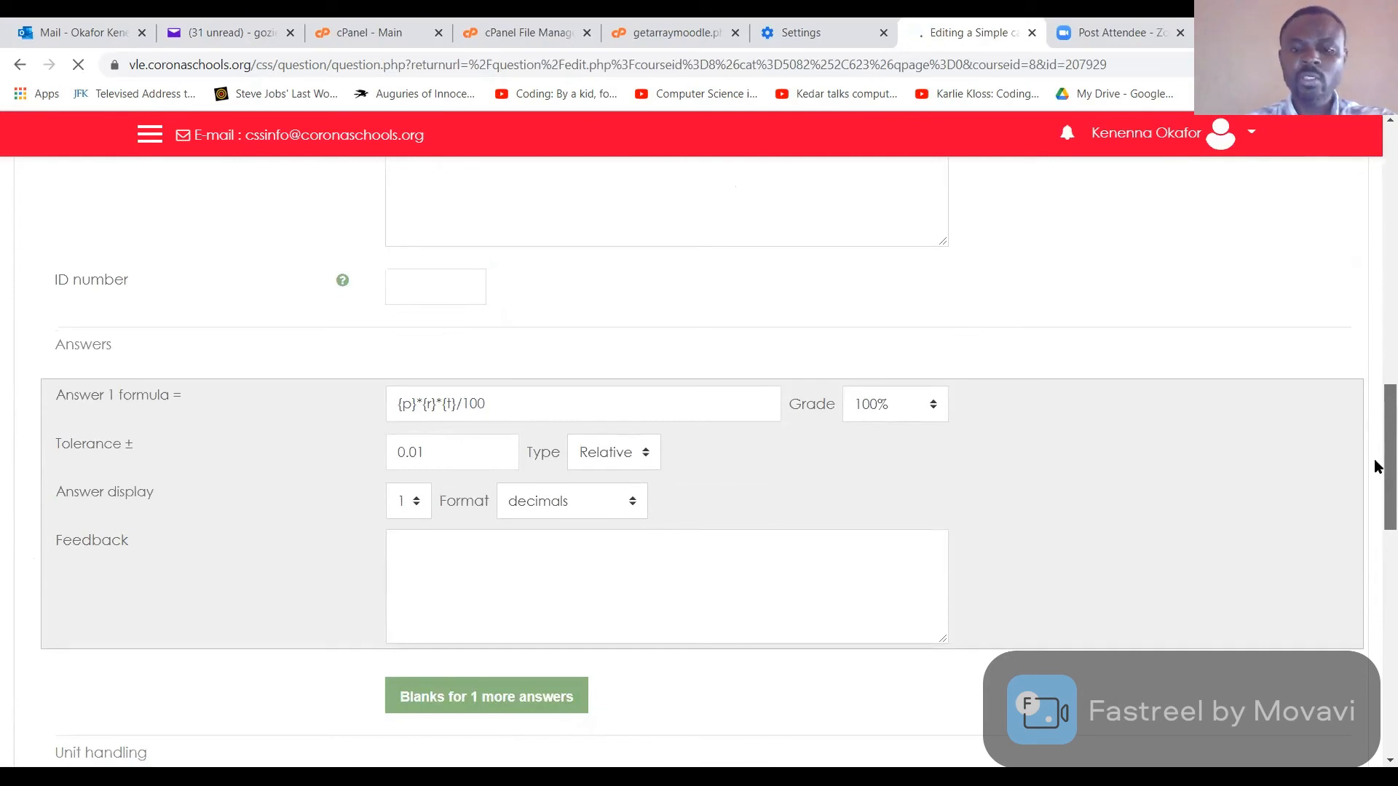
{"action": "left_click_drag", "start_coordinate": [1377, 466], "coordinate": [1376, 495]}
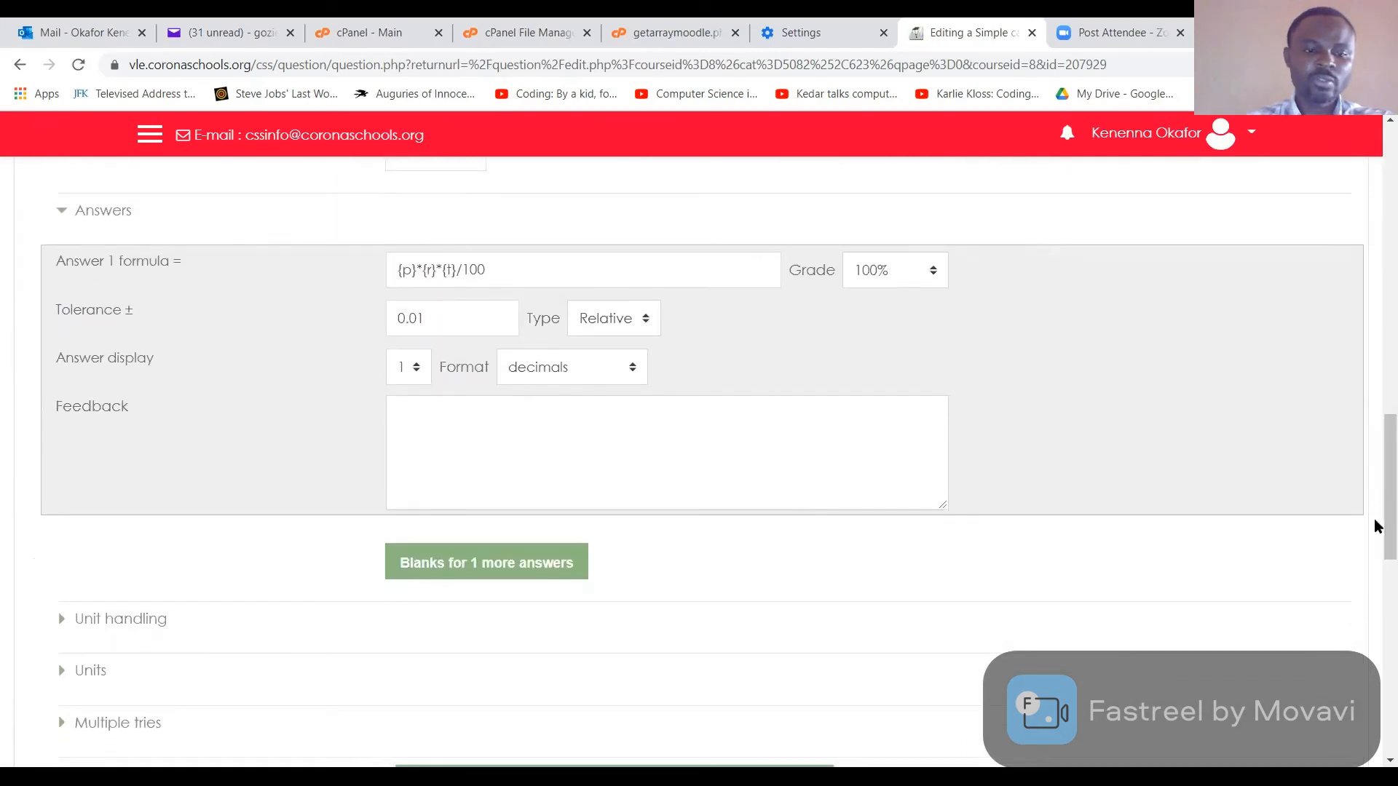
{"action": "left_click_drag", "start_coordinate": [1376, 519], "coordinate": [1376, 617]}
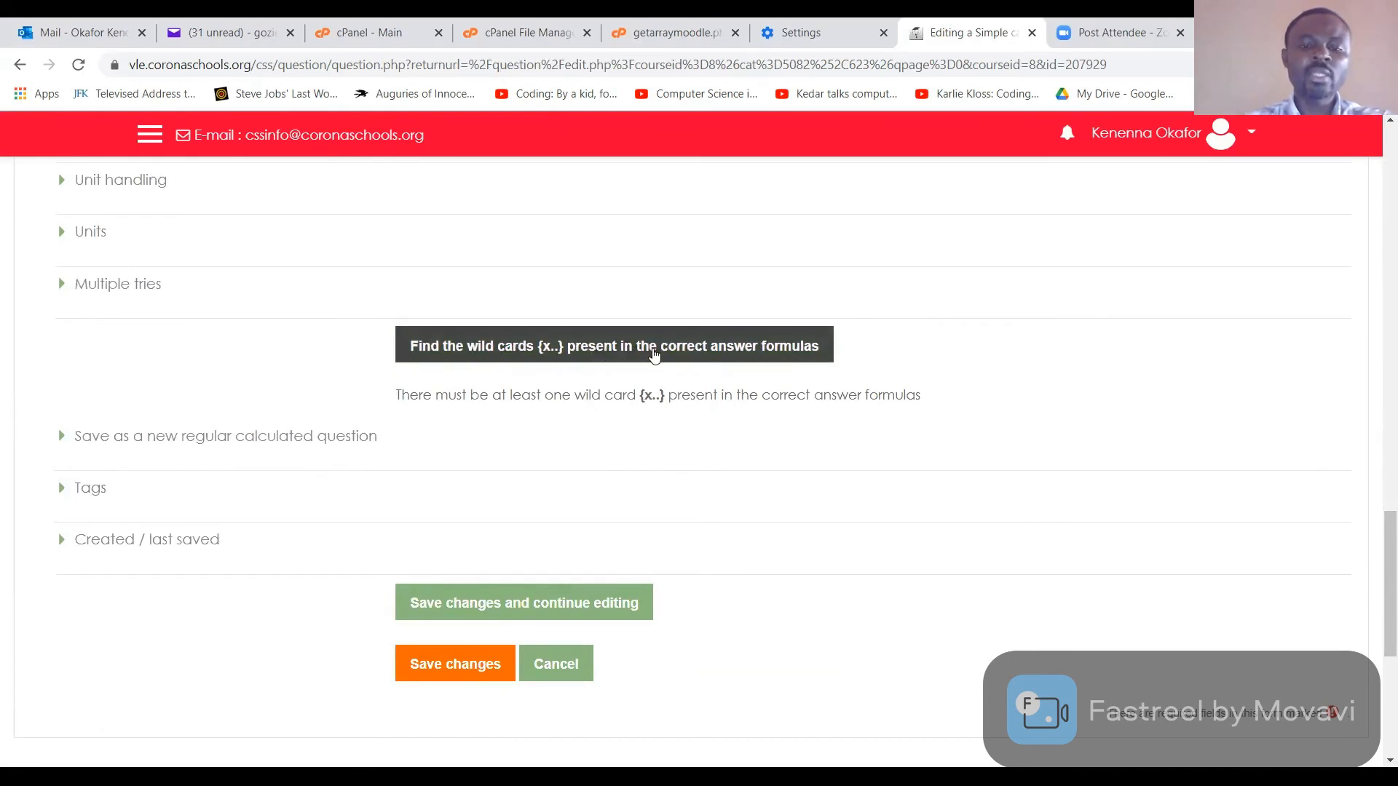
Find the wild cards present in the question's correct answer formulas and go to the wild card section.
{"action": "left_click", "coordinate": [492, 354]}
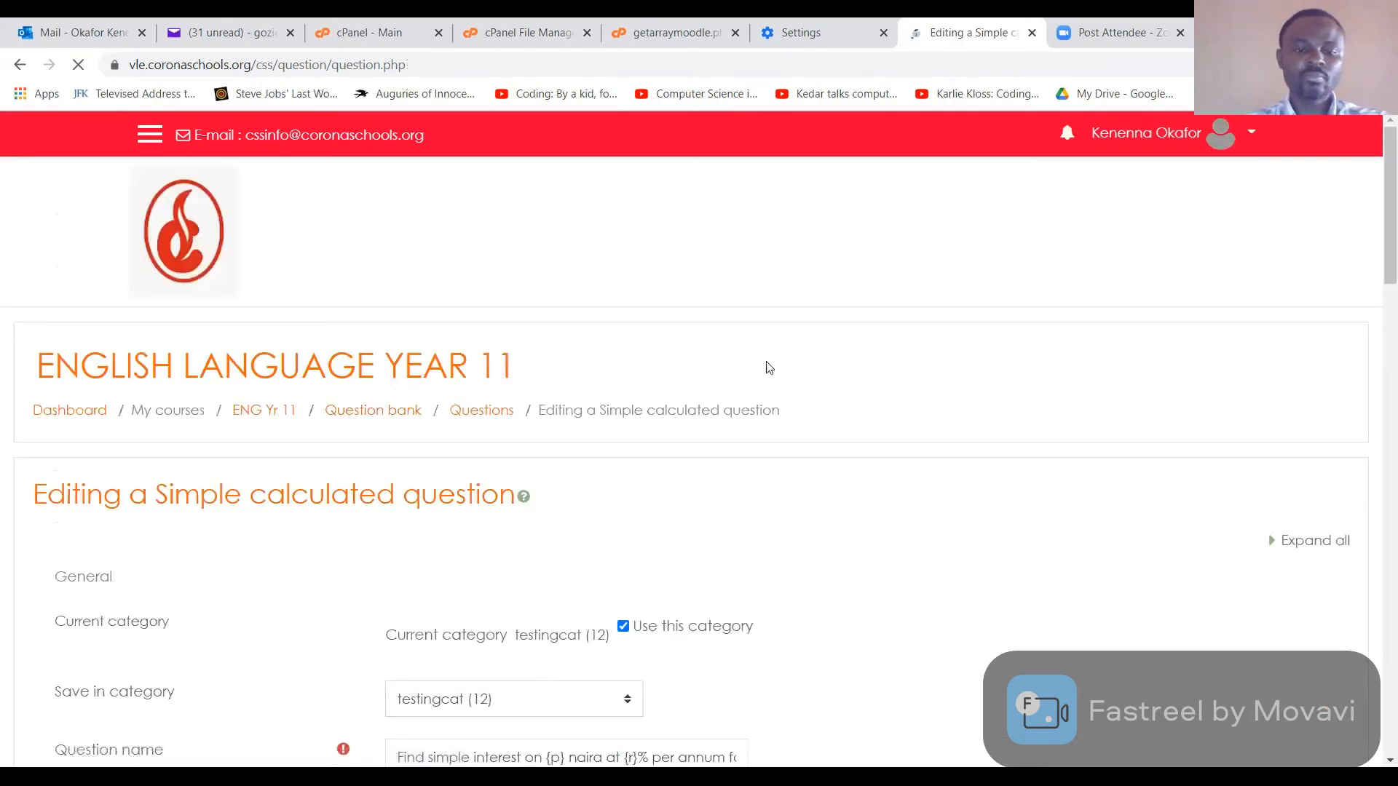
{"action": "scroll", "coordinate": [1376, 445], "scroll_direction": "down", "scroll_amount": 8}
{"action": "scroll", "coordinate": [1376, 445], "scroll_direction": "down", "scroll_amount": 10}
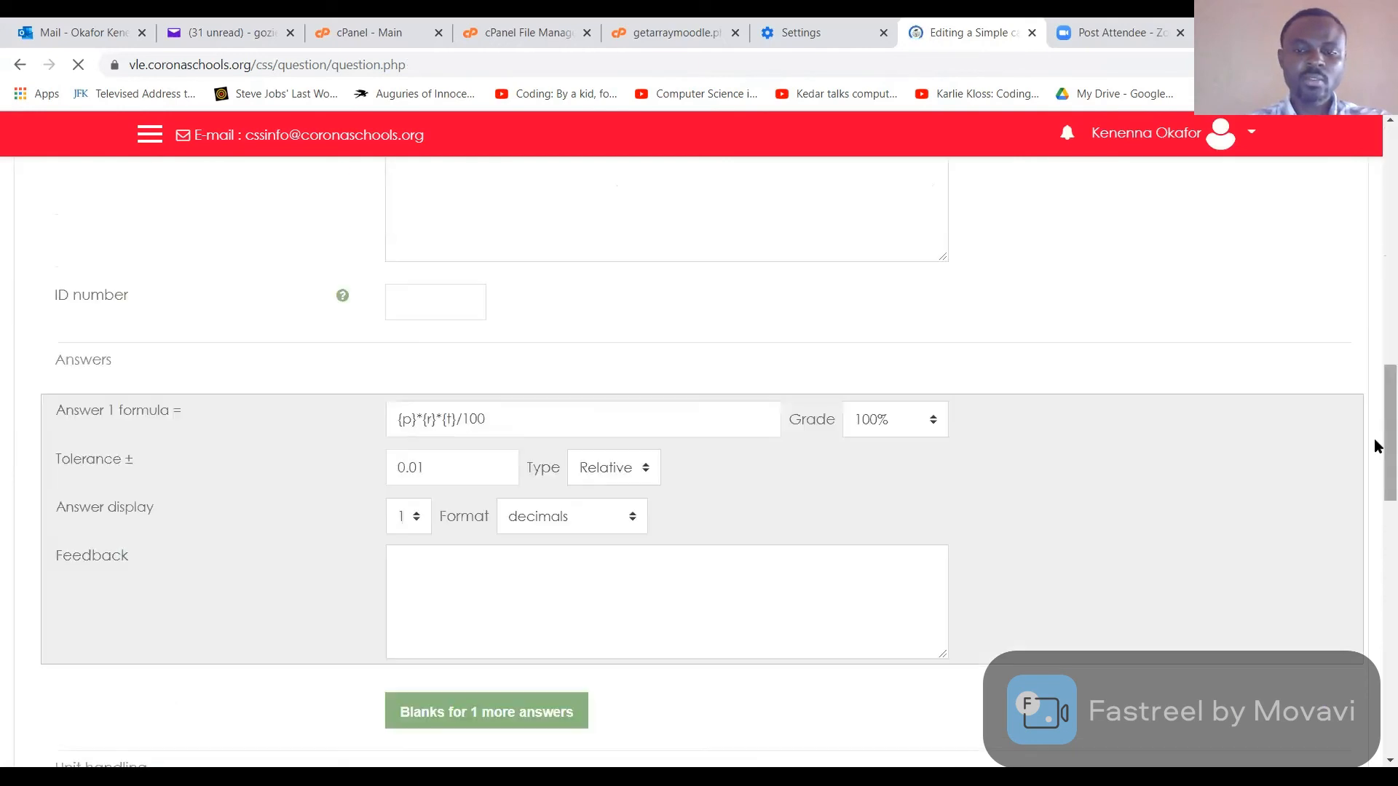
{"action": "scroll", "coordinate": [1376, 510], "scroll_direction": "down", "scroll_amount": 7}
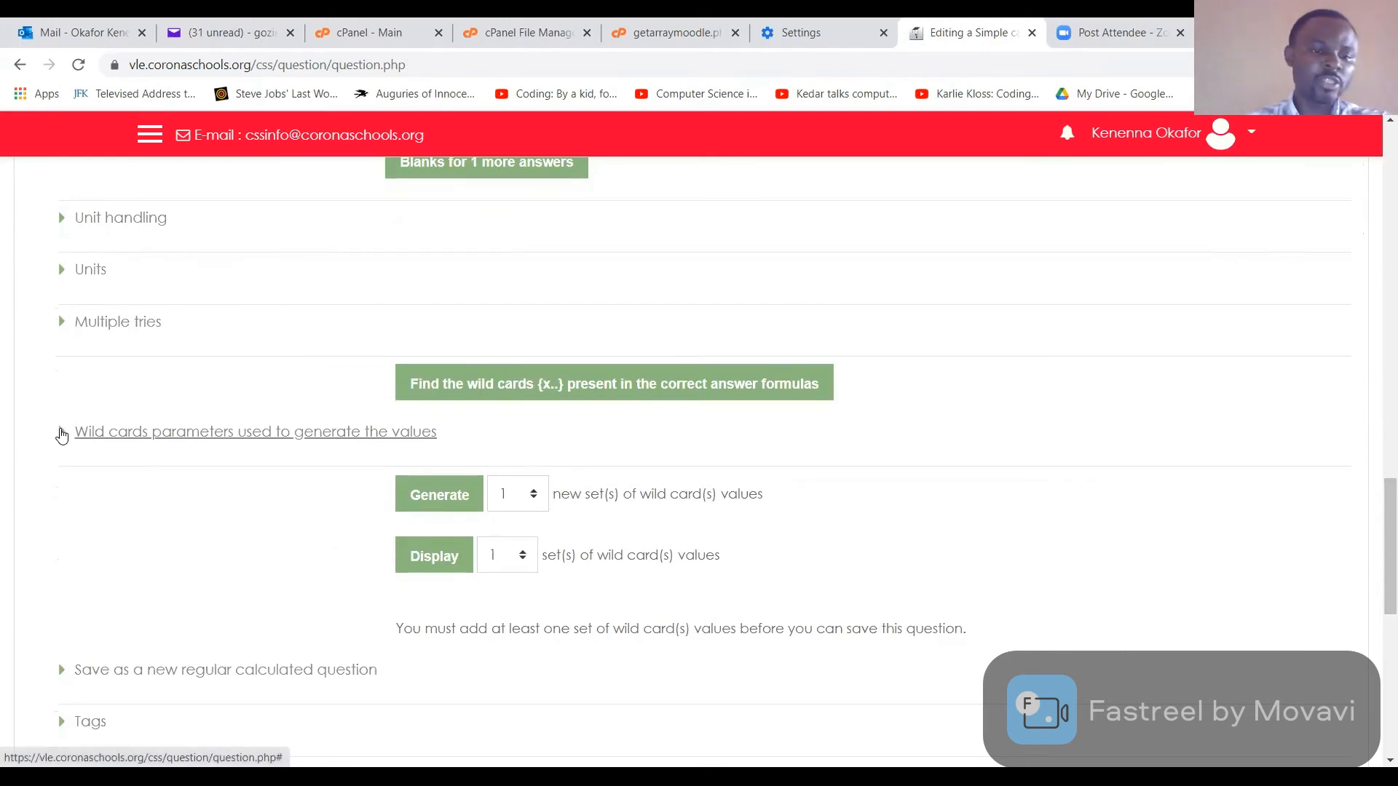
Expand the wild card parameters and set param p's maximum to 30.0 with 0 decimal places.
{"action": "left_click", "coordinate": [62, 434]}
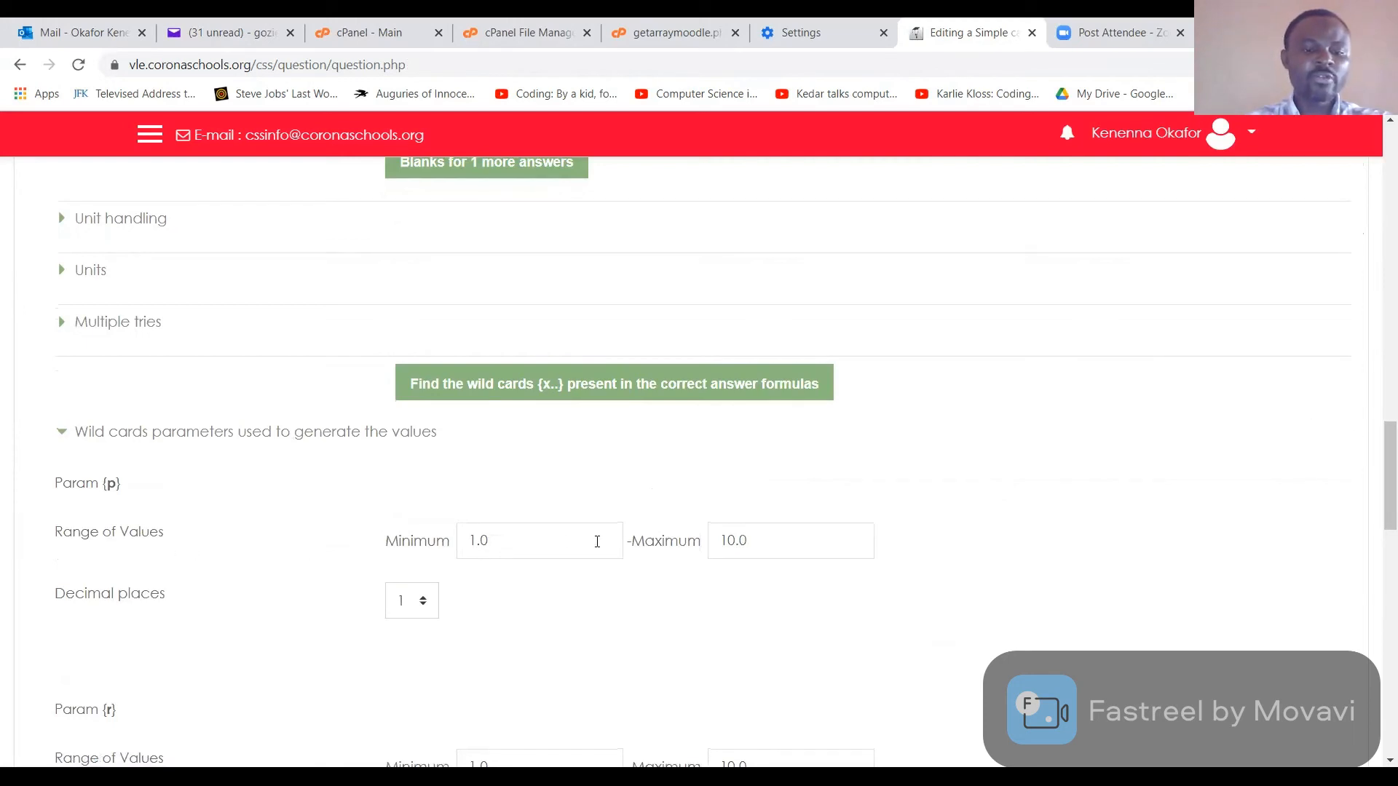
{"action": "left_click", "coordinate": [732, 539]}
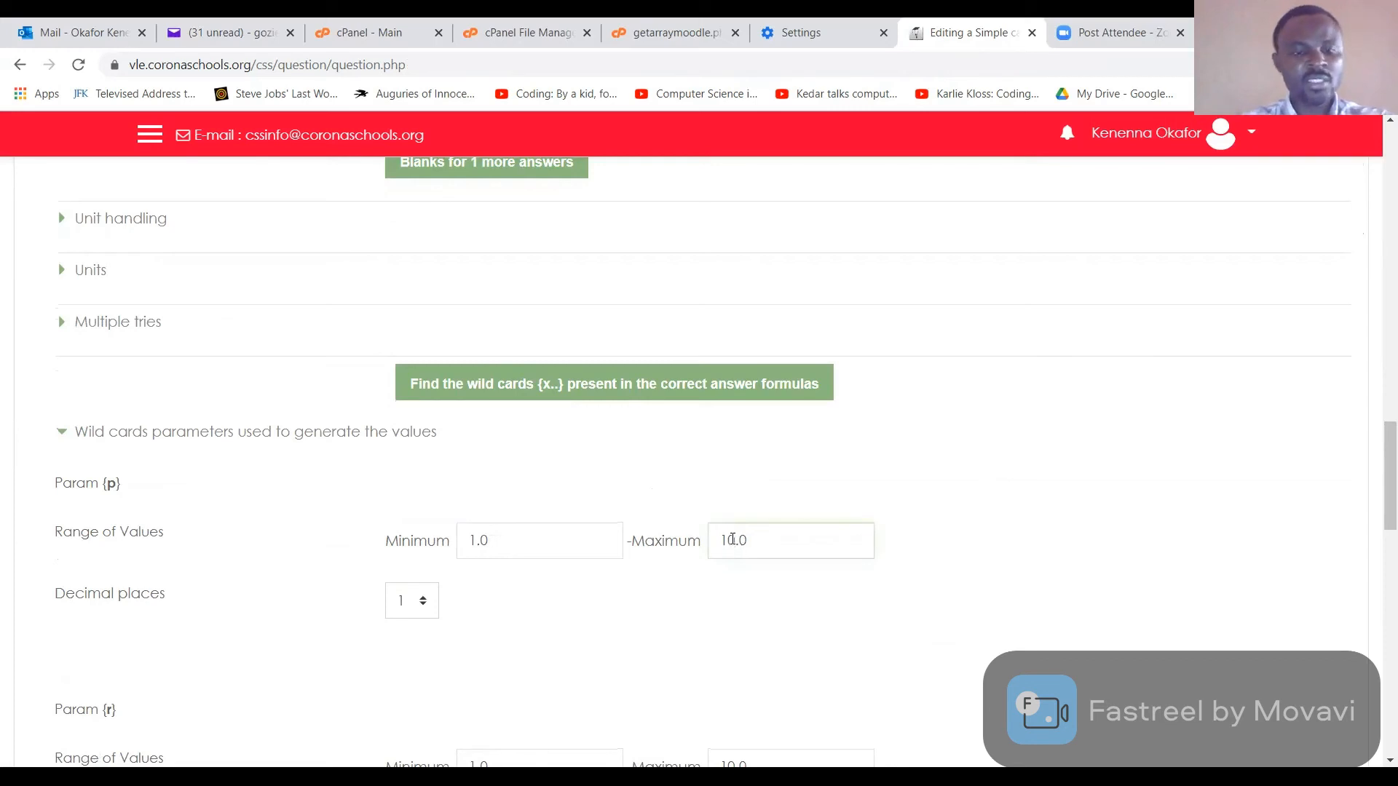
{"action": "key", "text": "BackSpace"}
{"action": "key", "text": "BackSpace"}
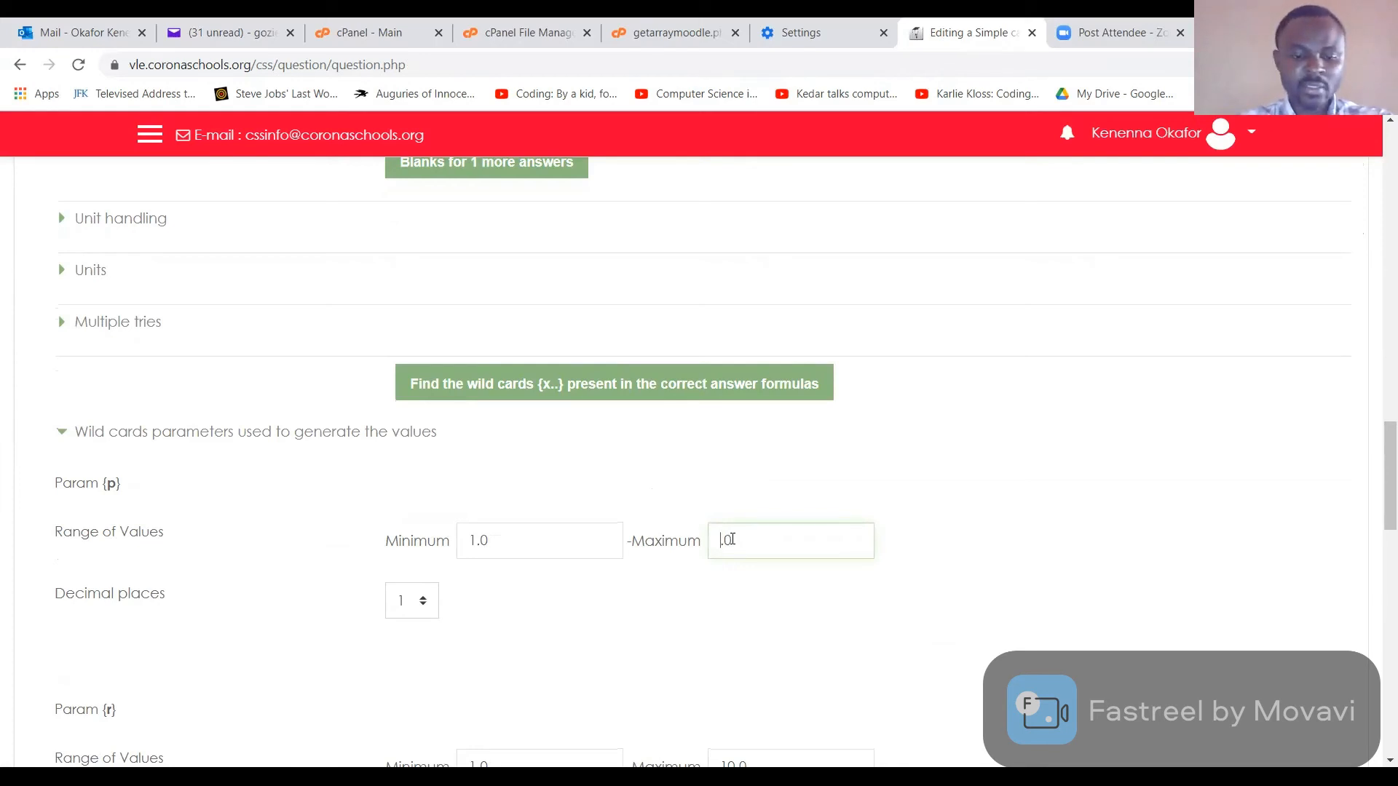
{"action": "type", "text": "30"}
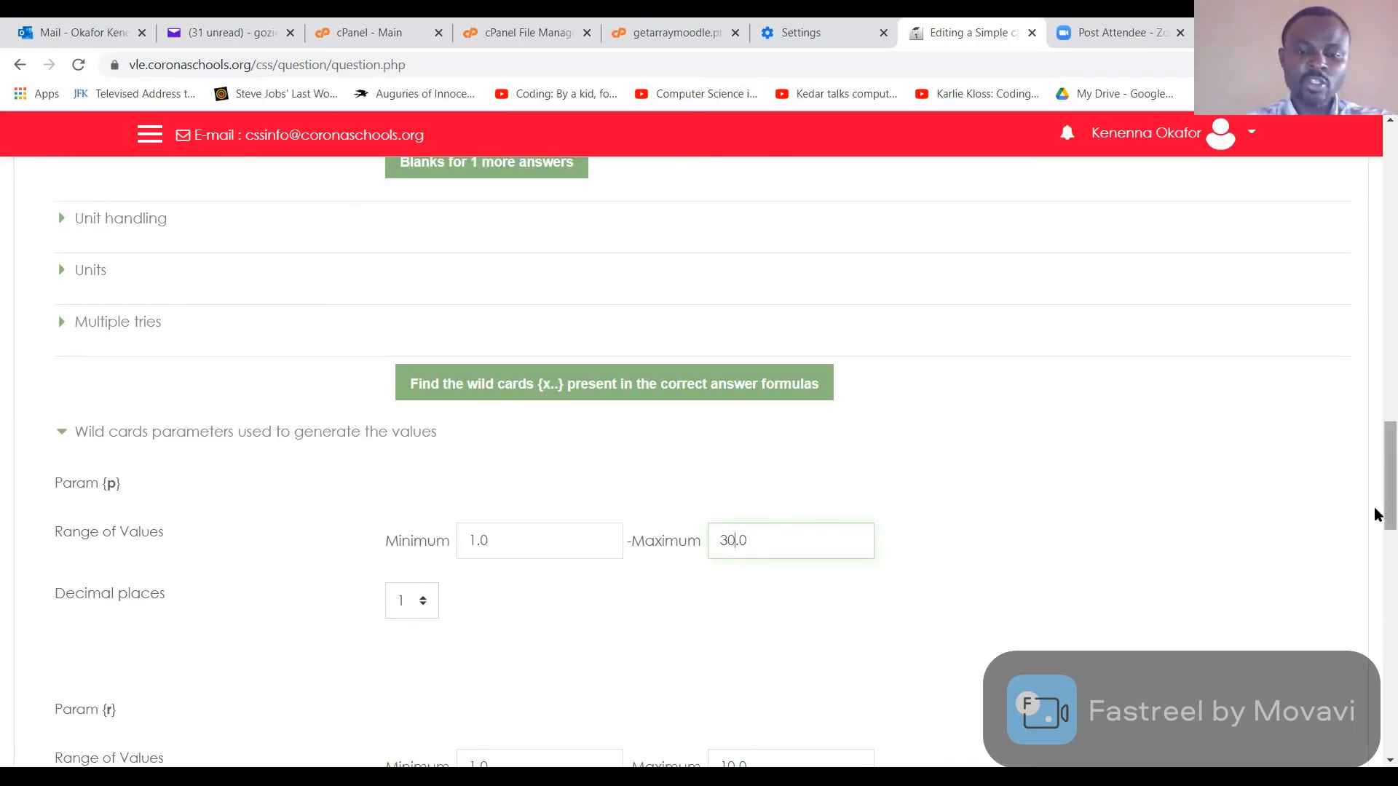
{"action": "left_click", "coordinate": [426, 607]}
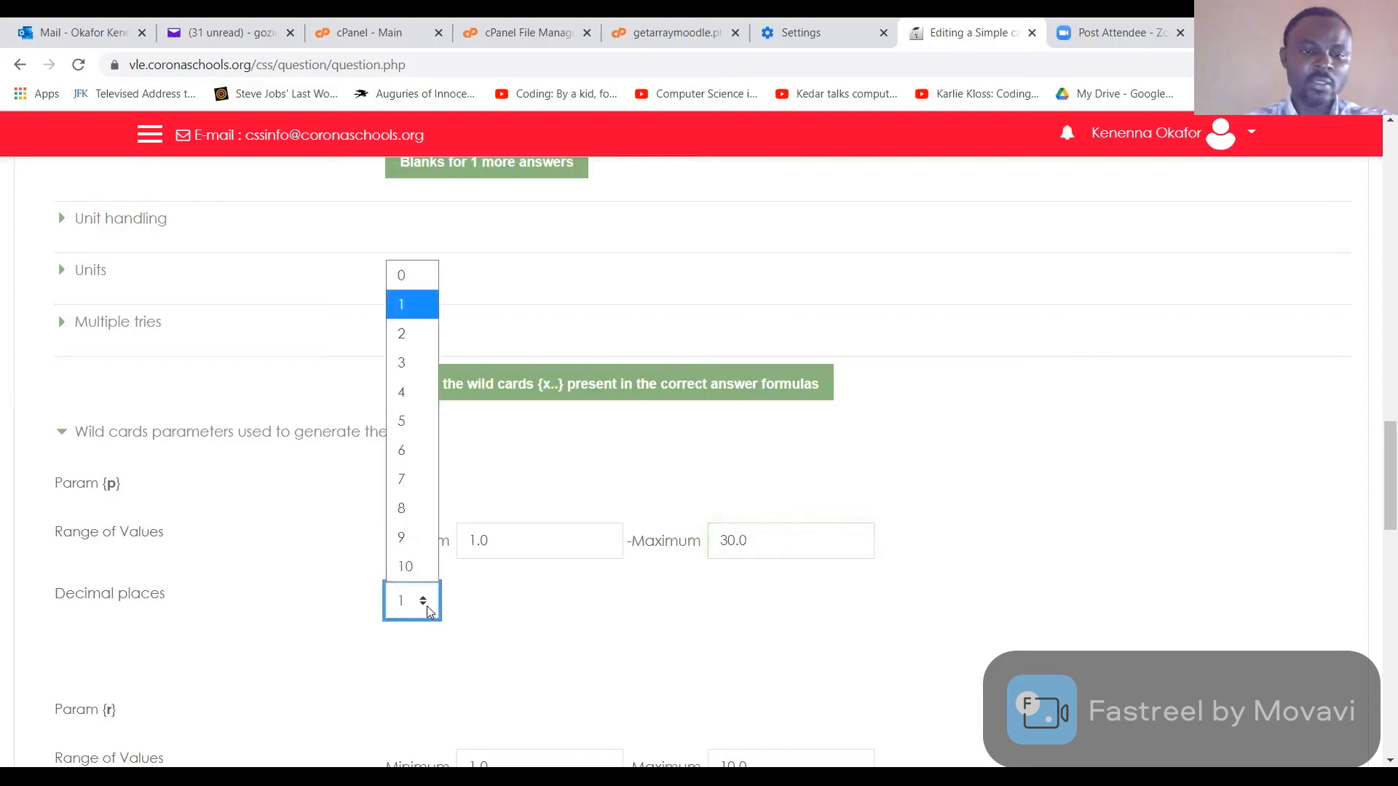
{"action": "left_click", "coordinate": [417, 277]}
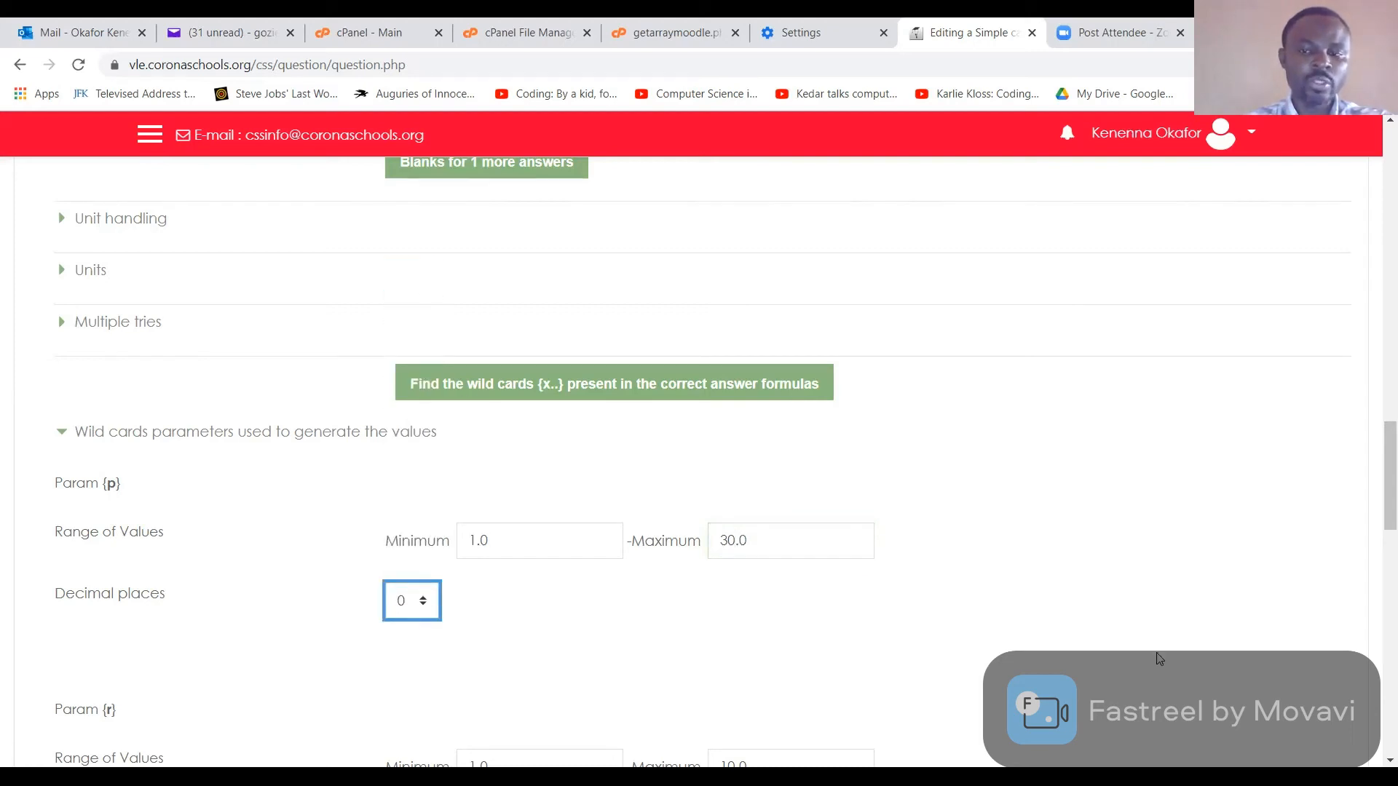
Set the maximum of wild card p's range of values to 500.0.
{"action": "mouse_move", "coordinate": [1375, 503]}
{"action": "left_mouse_down"}
{"action": "mouse_move", "coordinate": [1375, 561]}
{"action": "mouse_move", "coordinate": [1375, 515]}
{"action": "left_mouse_up"}
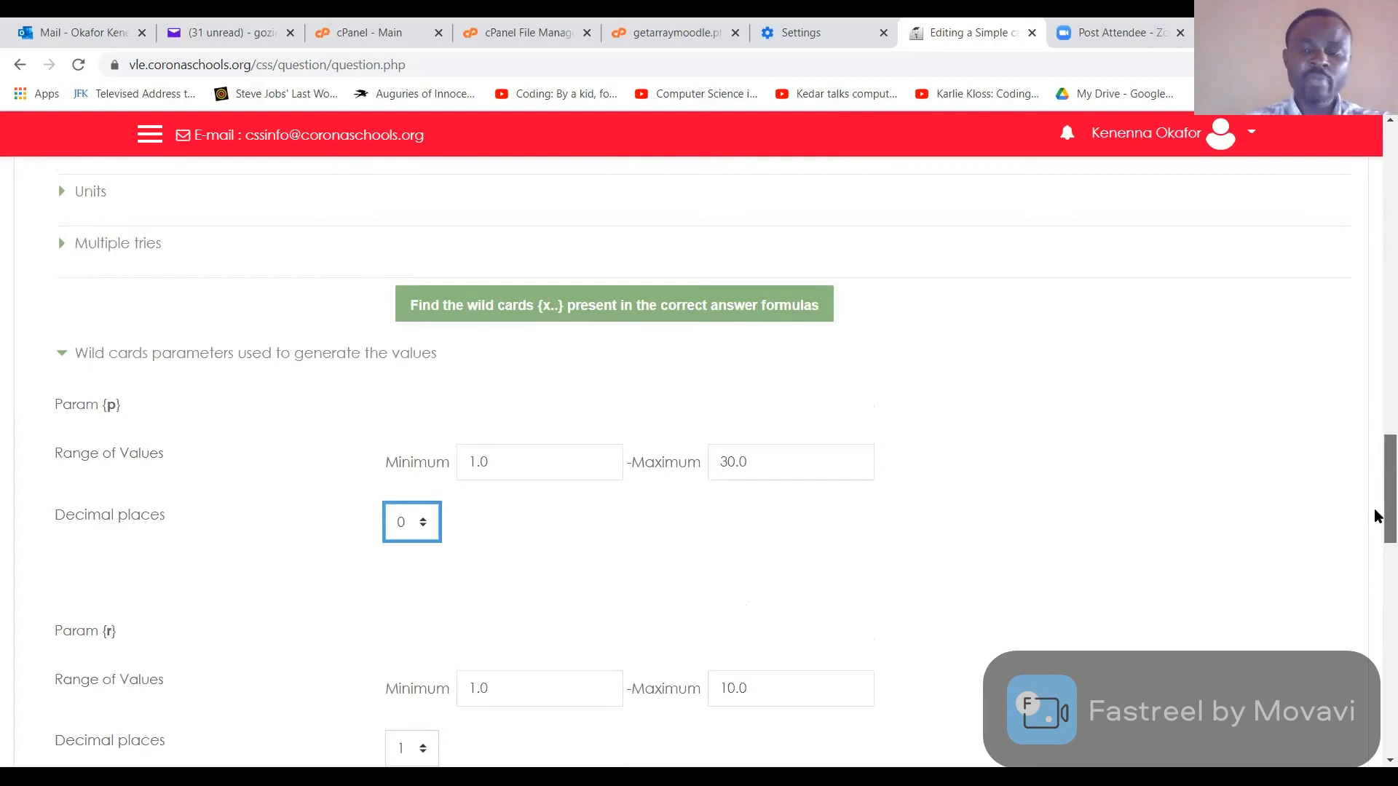
{"action": "left_click_drag", "start_coordinate": [1376, 515], "coordinate": [1375, 517]}
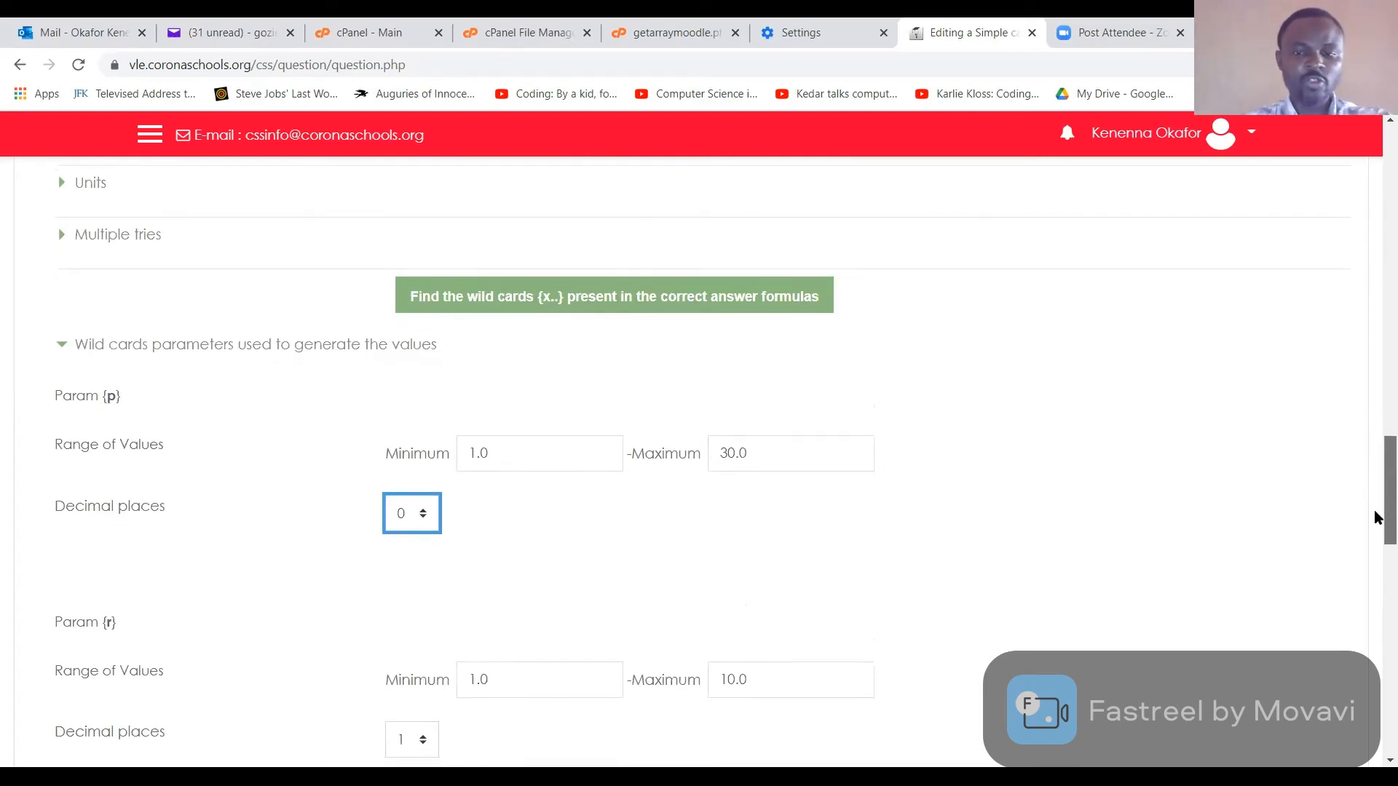
{"action": "left_click", "coordinate": [737, 453]}
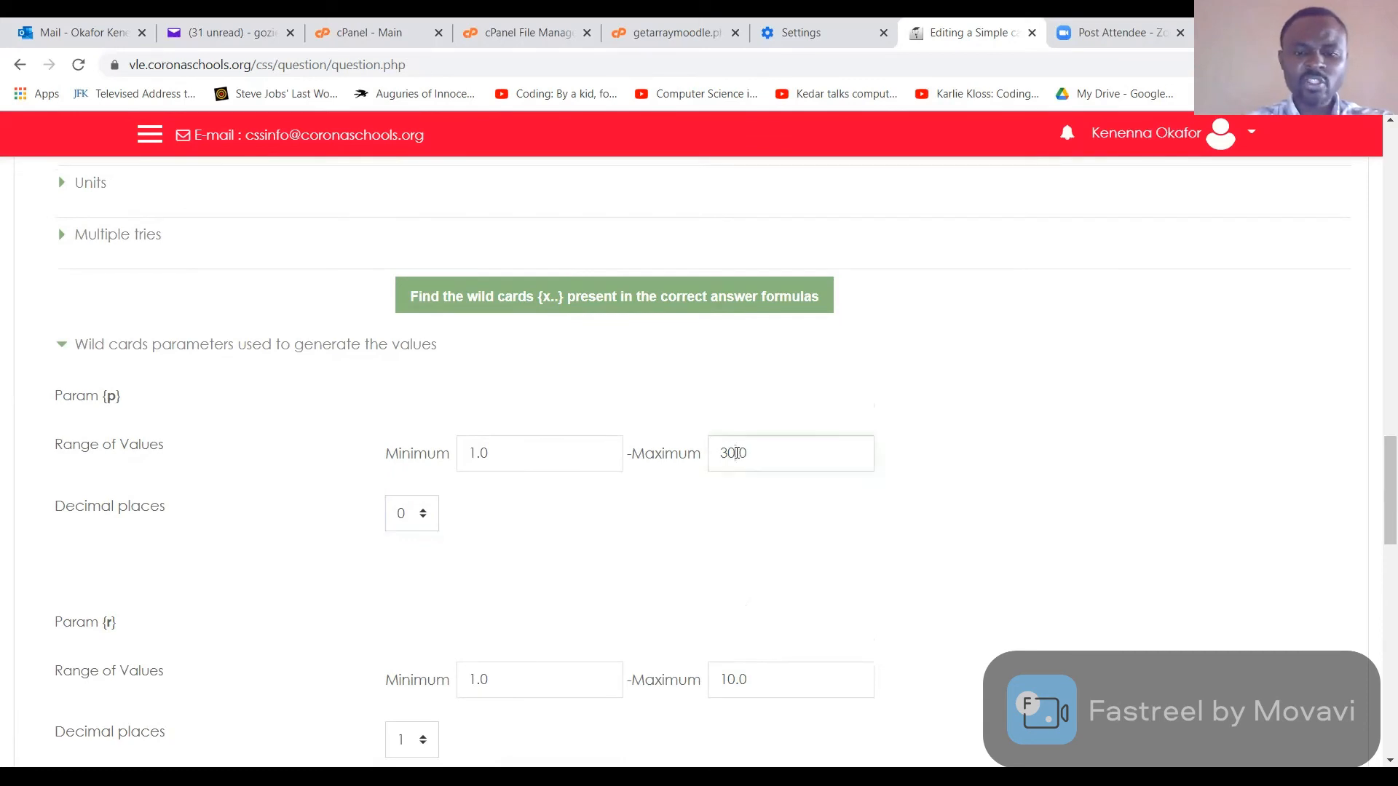
{"action": "key", "text": "BackSpace"}
{"action": "key", "text": "BackSpace"}
{"action": "type", "text": "500"}
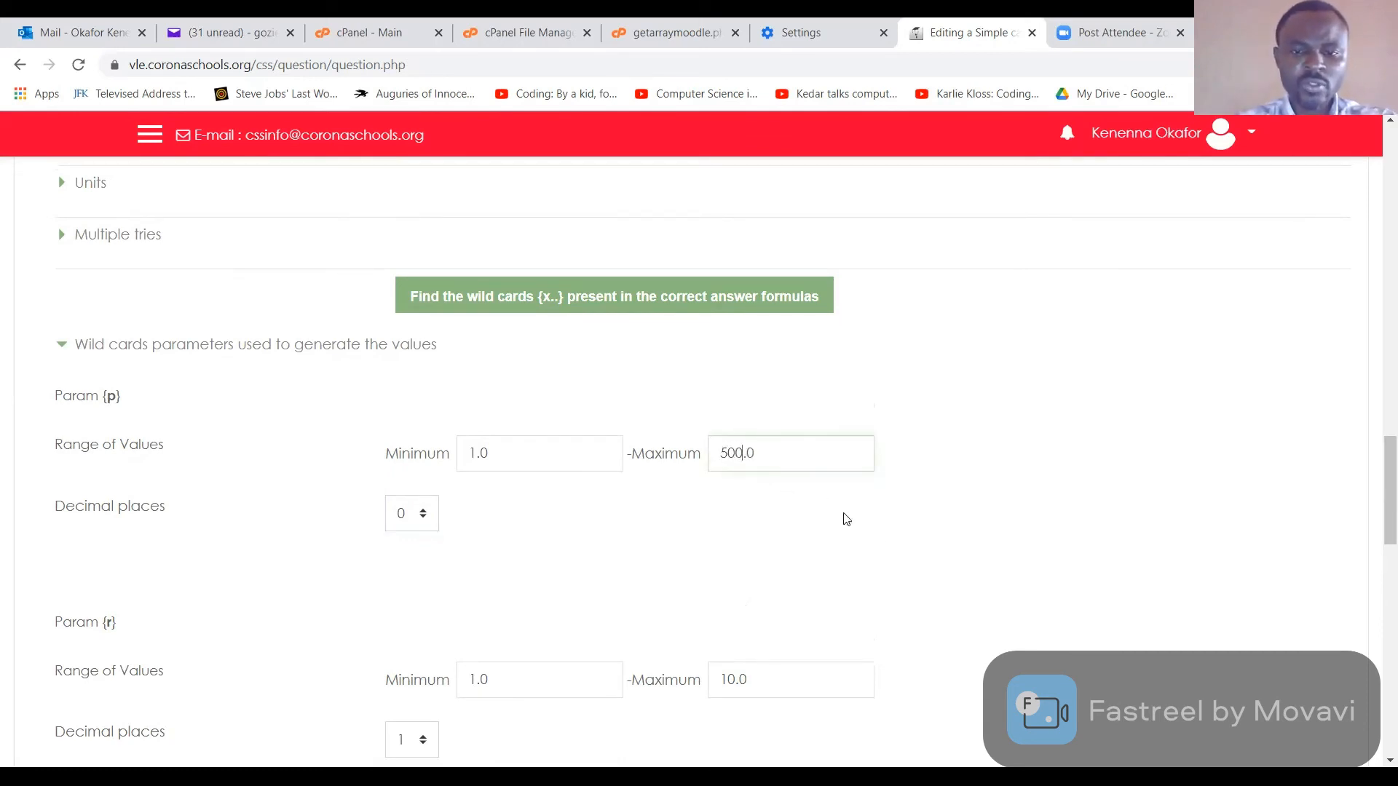
Set wild card p's range of values to a minimum of 200.0 and a maximum of 1000.0.
{"action": "left_click_drag", "start_coordinate": [1378, 449], "coordinate": [1380, 452]}
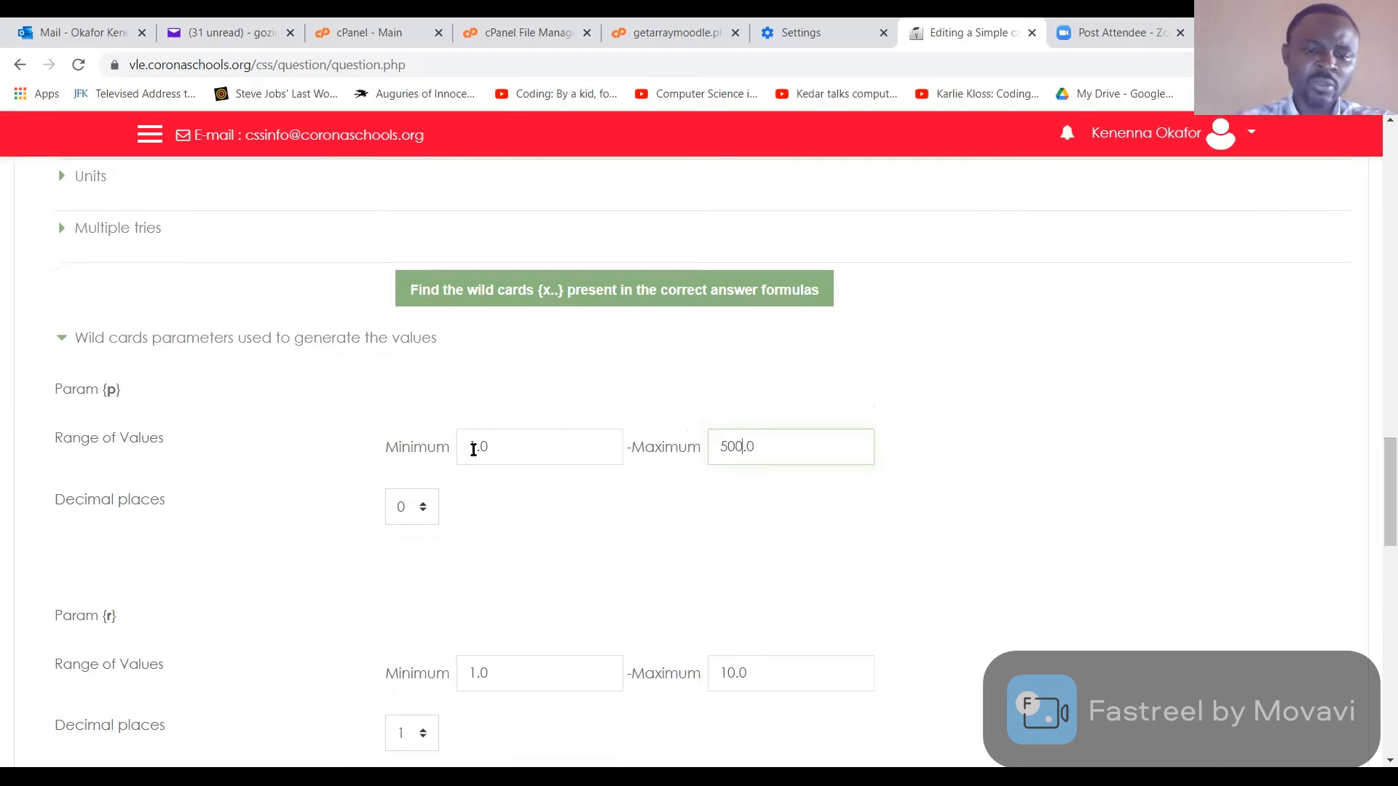
{"action": "left_click", "coordinate": [474, 449]}
{"action": "key", "text": "BackSpace"}
{"action": "type", "text": "200"}
{"action": "left_click", "coordinate": [731, 449]}
{"action": "key", "text": "BackSpace"}
{"action": "type", "text": "1"}
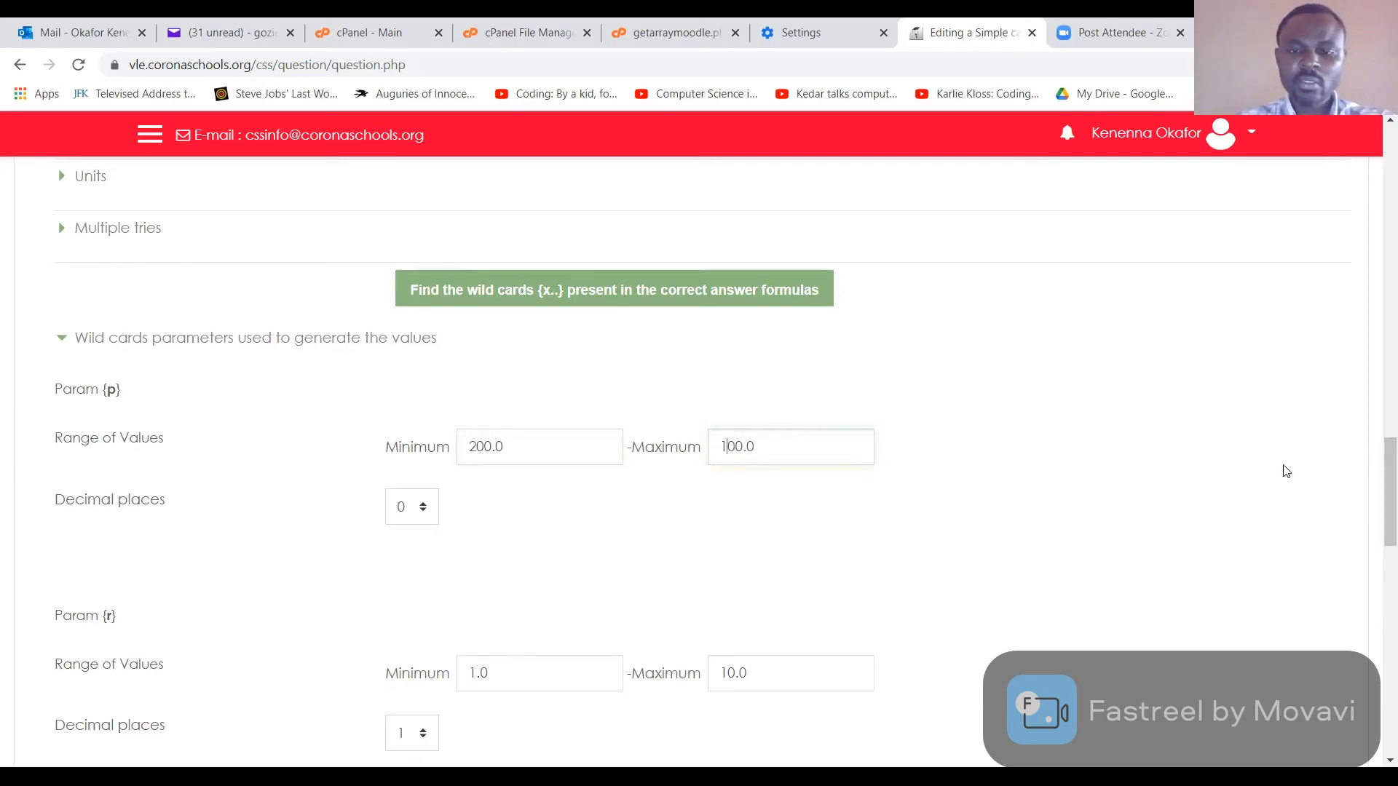
{"action": "type", "text": "0"}
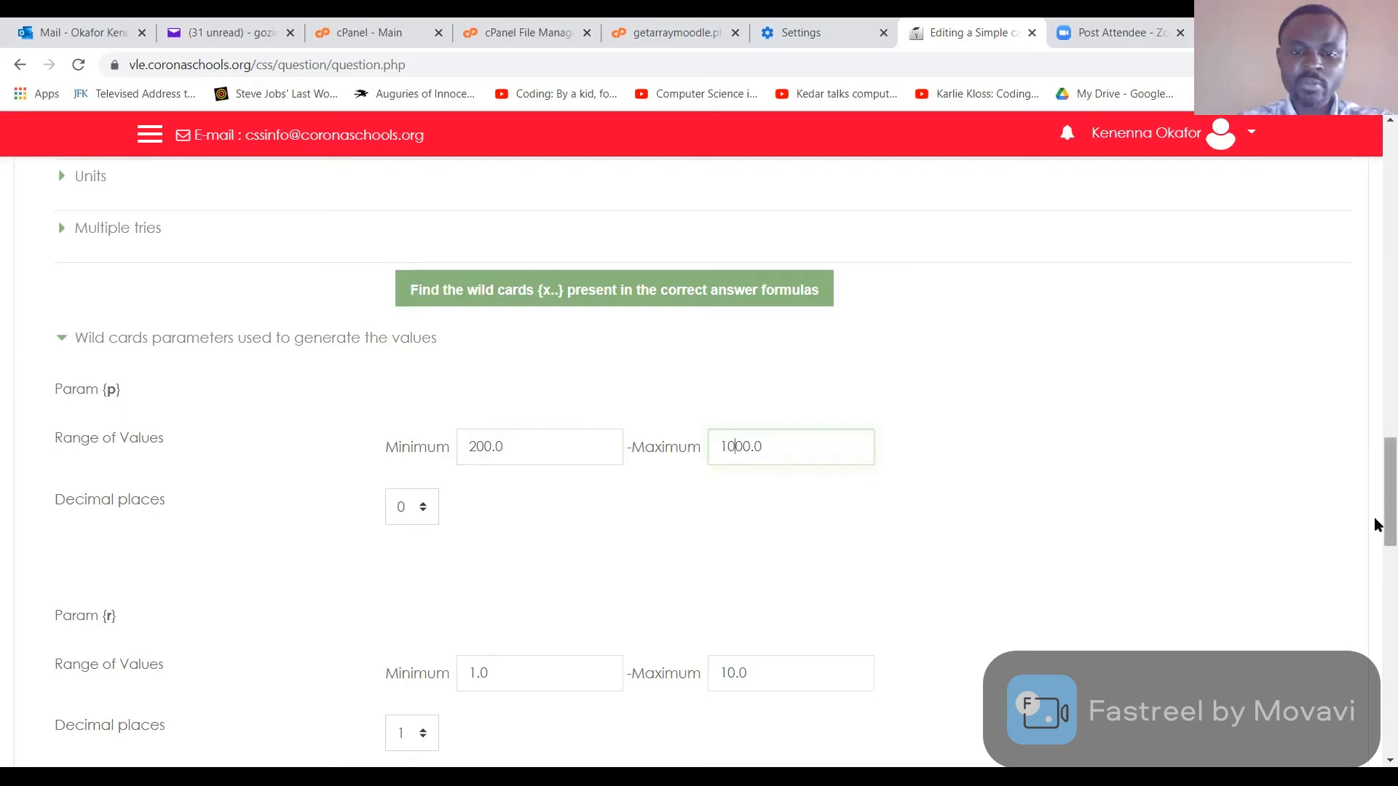
Set wild card r's maximum value to 5.0 and its decimal places to 0.
{"action": "left_click_drag", "start_coordinate": [1375, 526], "coordinate": [1376, 586]}
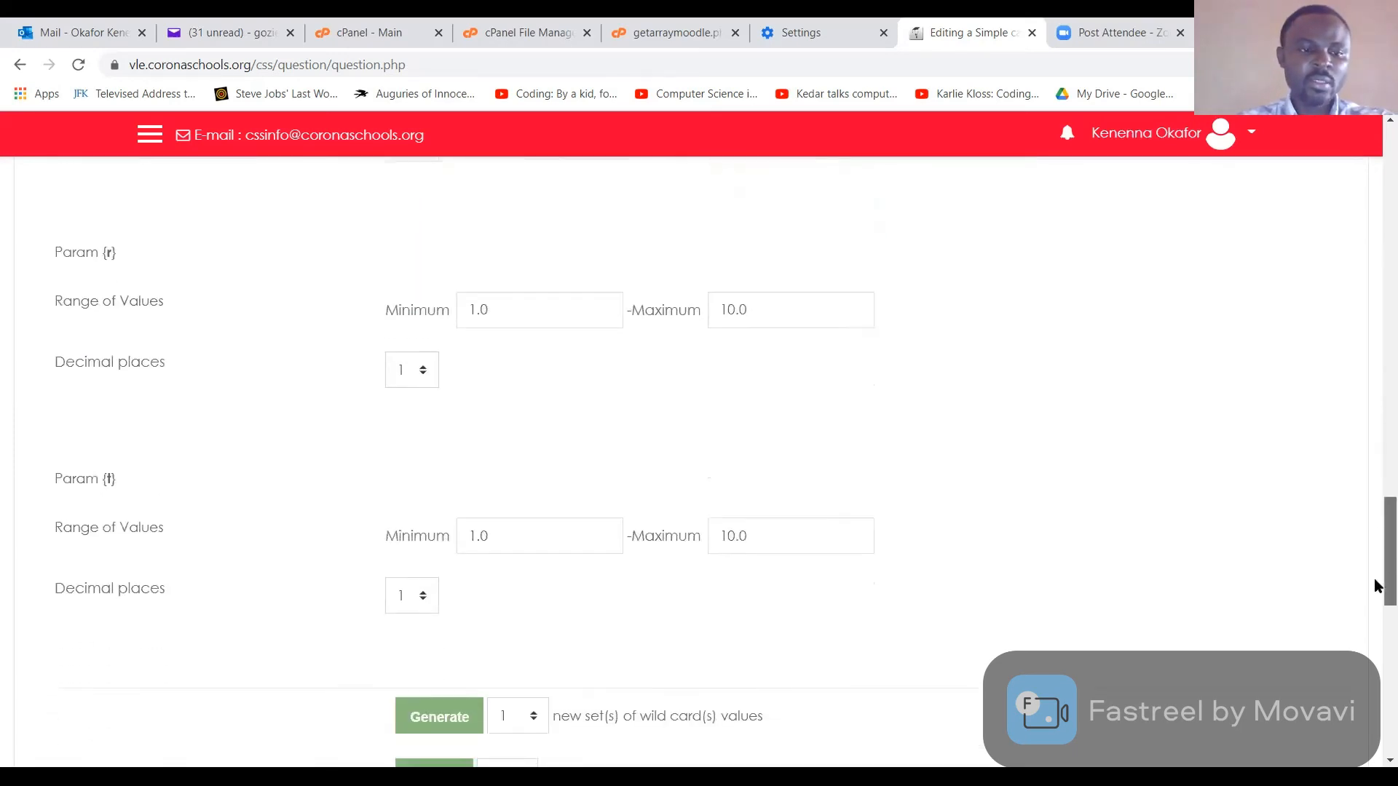
{"action": "left_click", "coordinate": [735, 293]}
{"action": "key", "text": "BackSpace"}
{"action": "key", "text": "BackSpace"}
{"action": "type", "text": "5"}
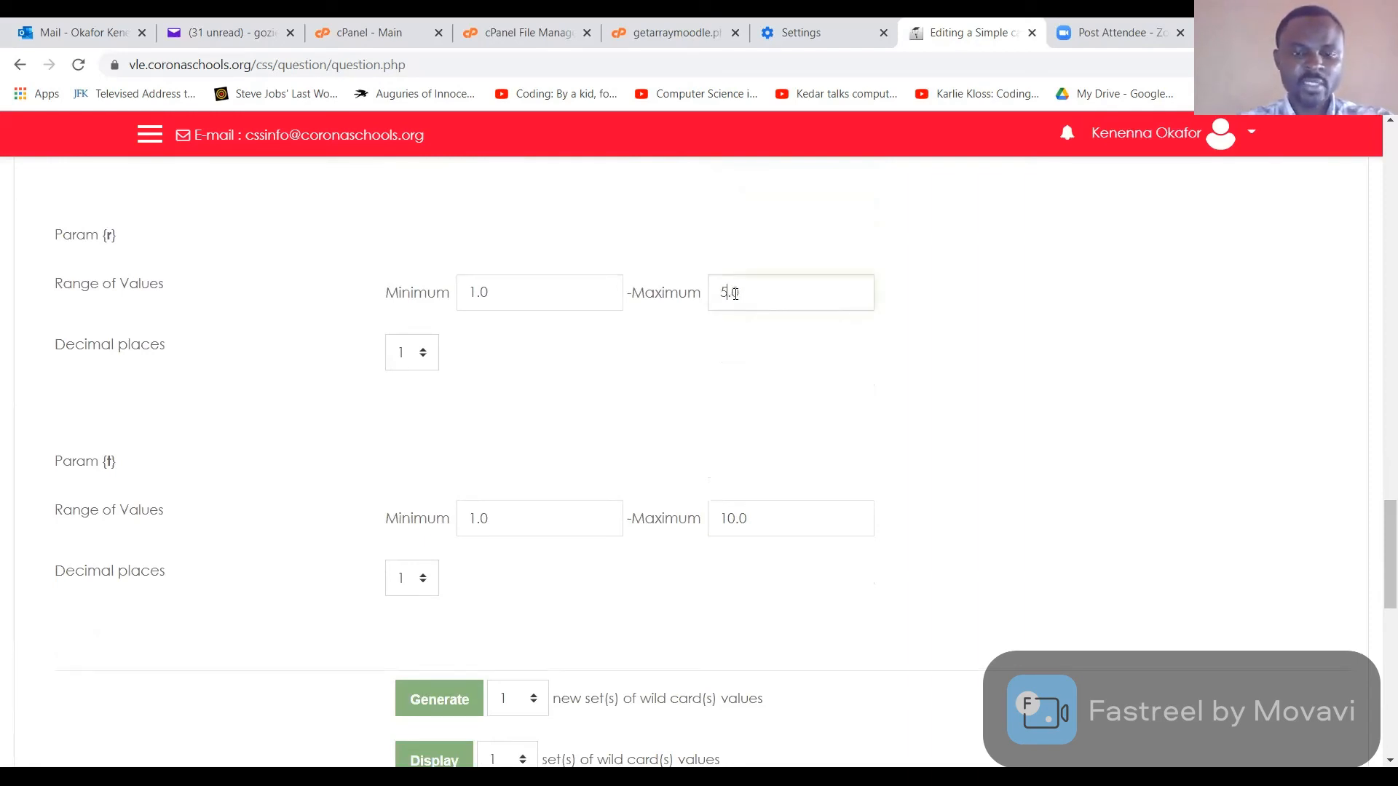
{"action": "left_click", "coordinate": [422, 358]}
{"action": "left_click", "coordinate": [418, 392]}
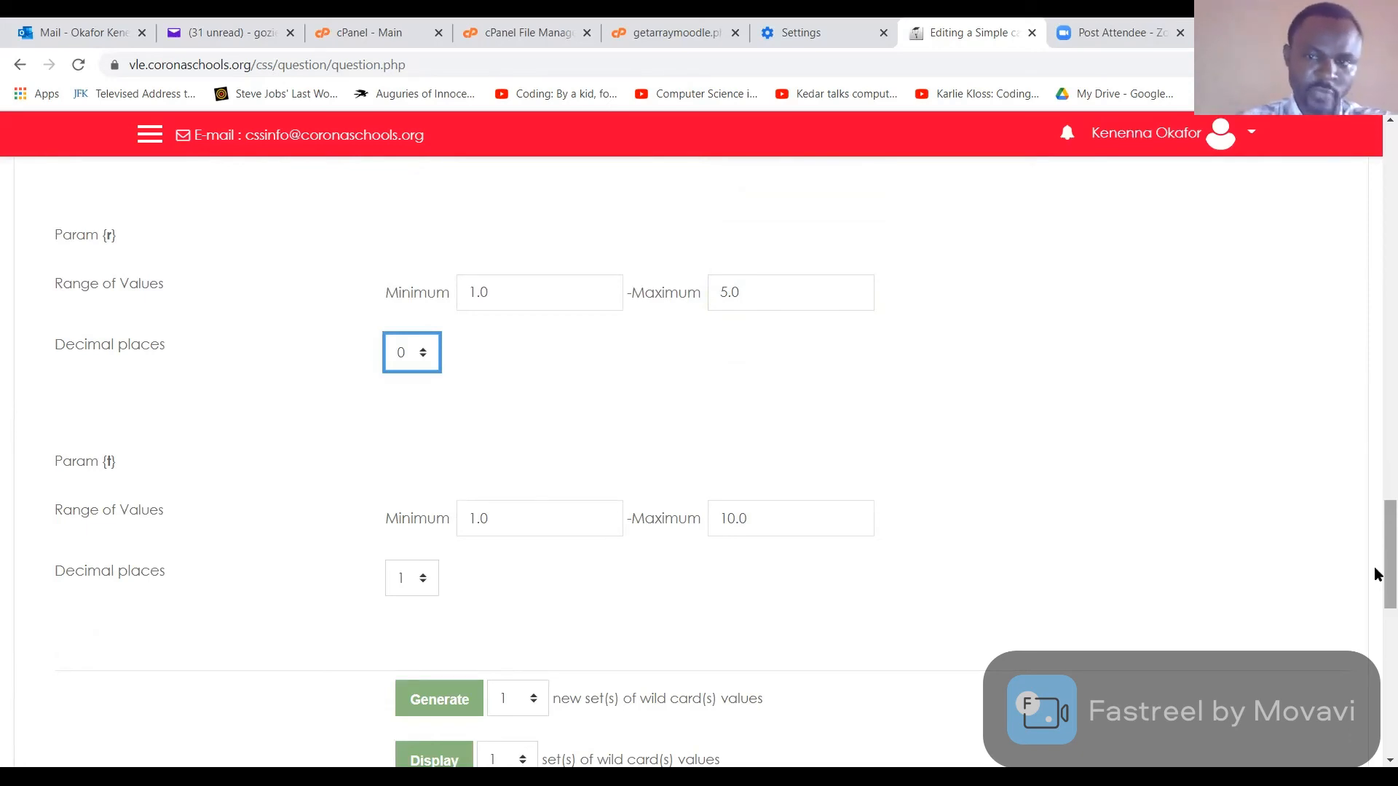
Generate 20 new sets of wild card values for the question.
{"action": "left_click_drag", "start_coordinate": [1376, 575], "coordinate": [1376, 615]}
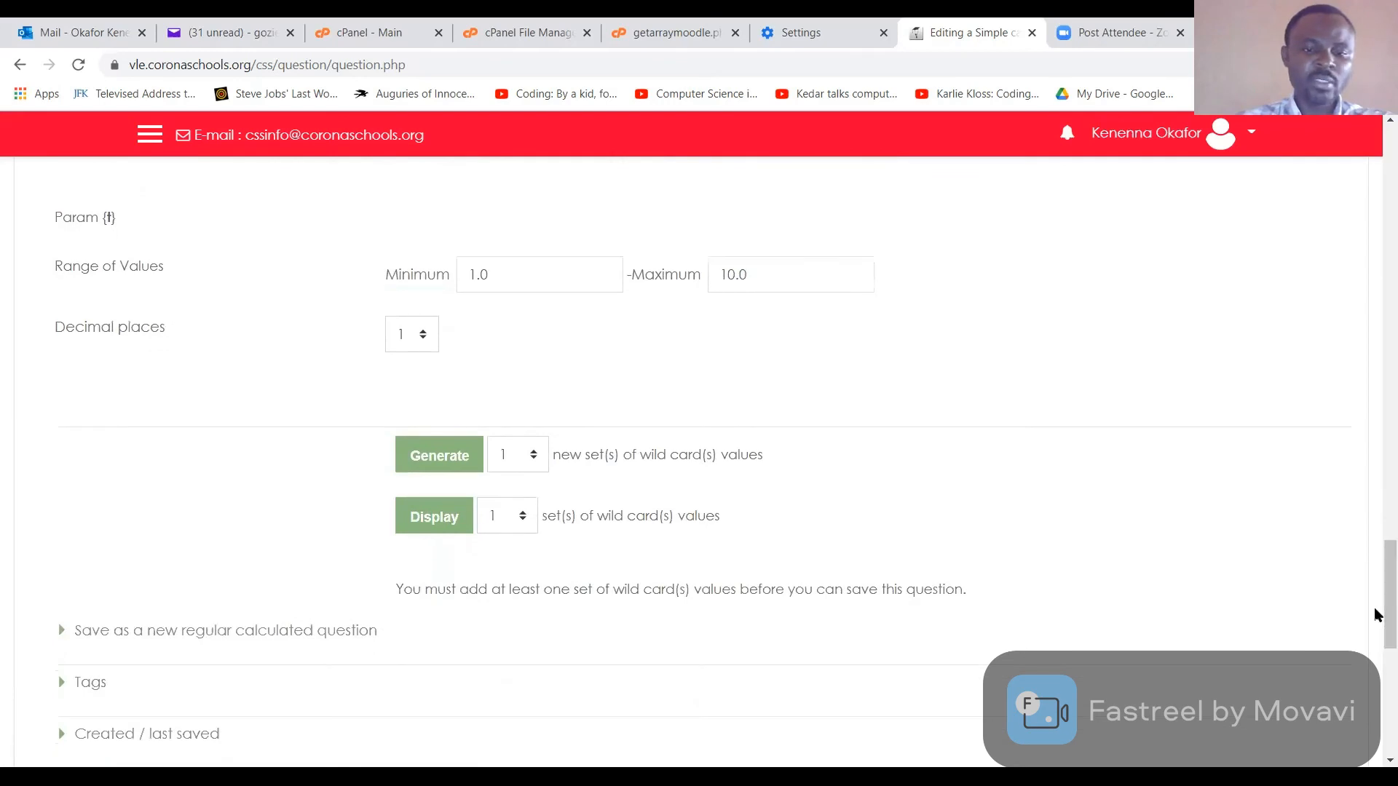
{"action": "left_click", "coordinate": [535, 460]}
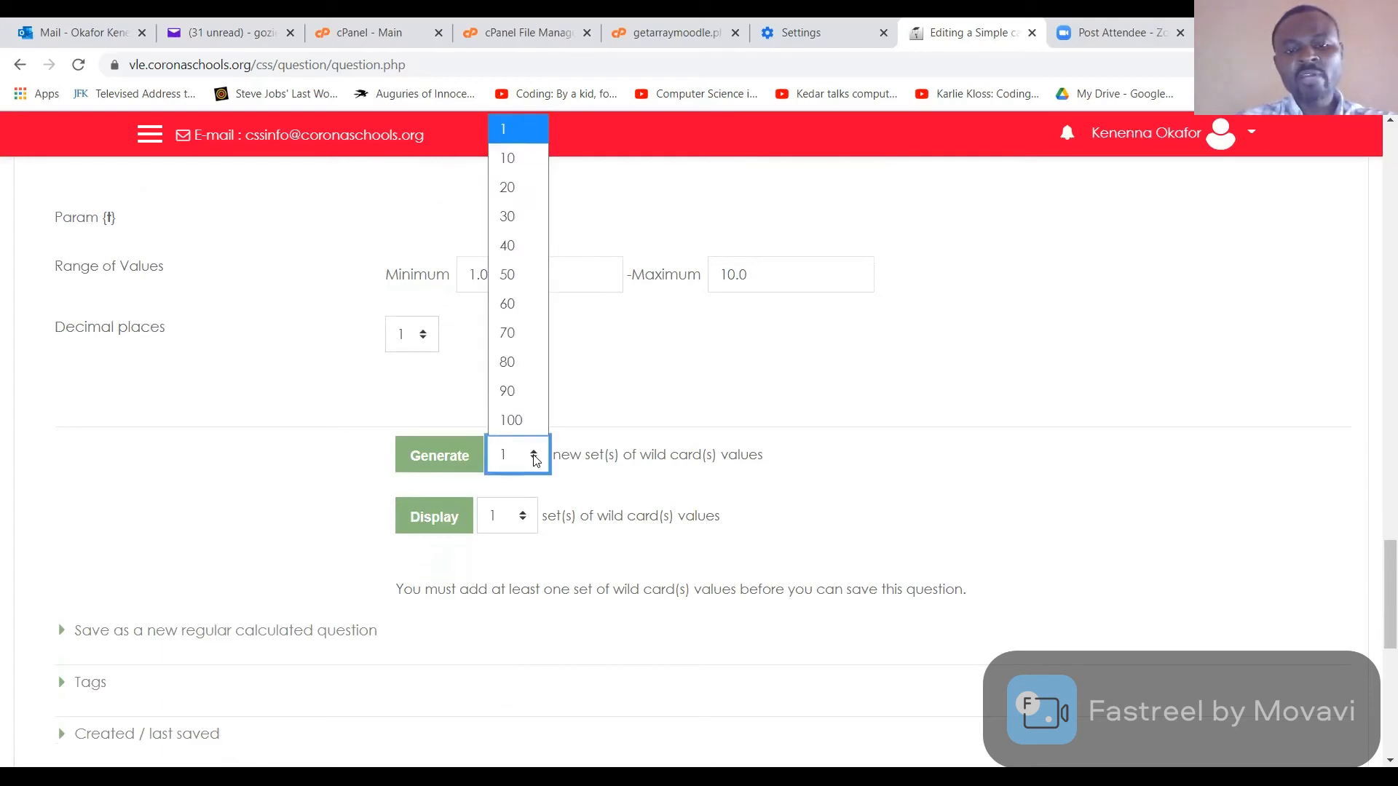
{"action": "left_click", "coordinate": [507, 191]}
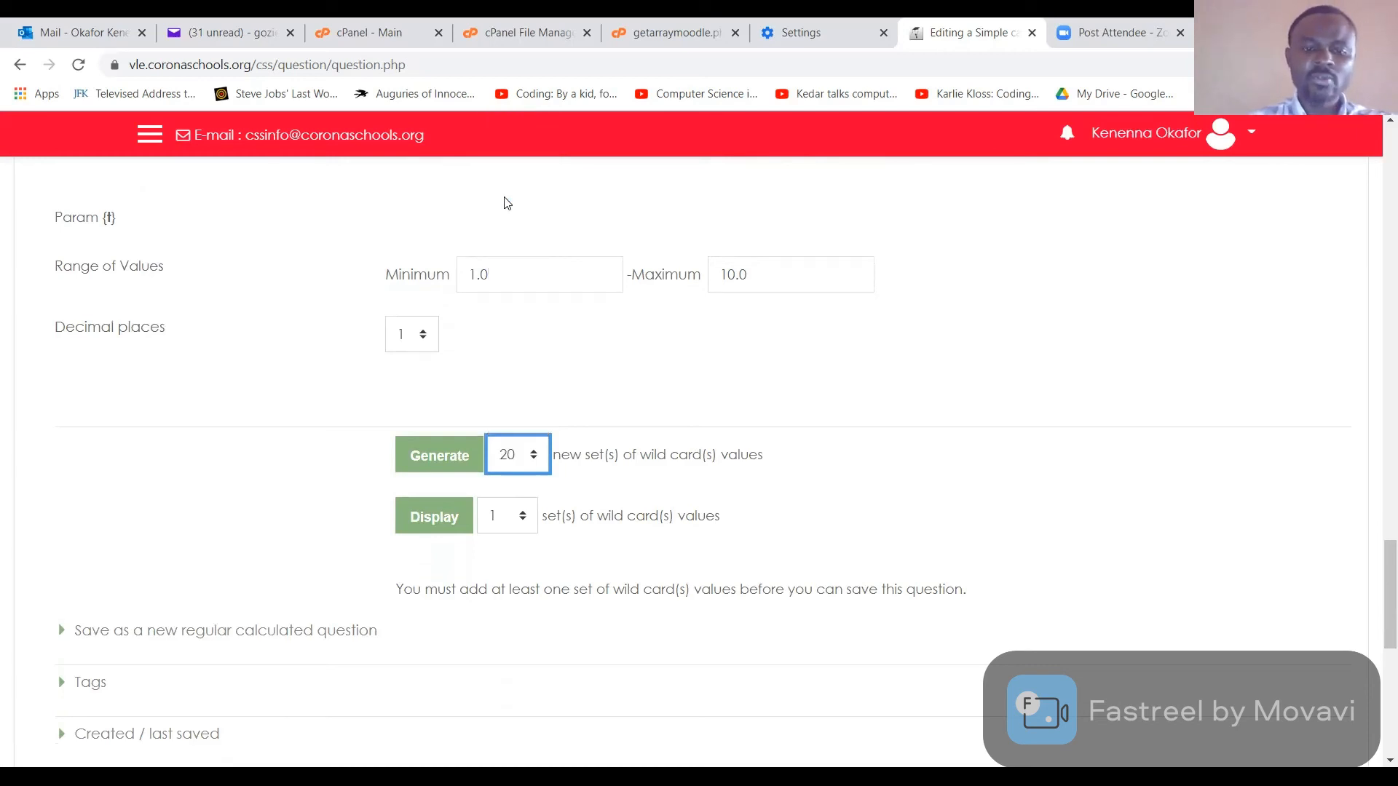
{"action": "left_click", "coordinate": [435, 454]}
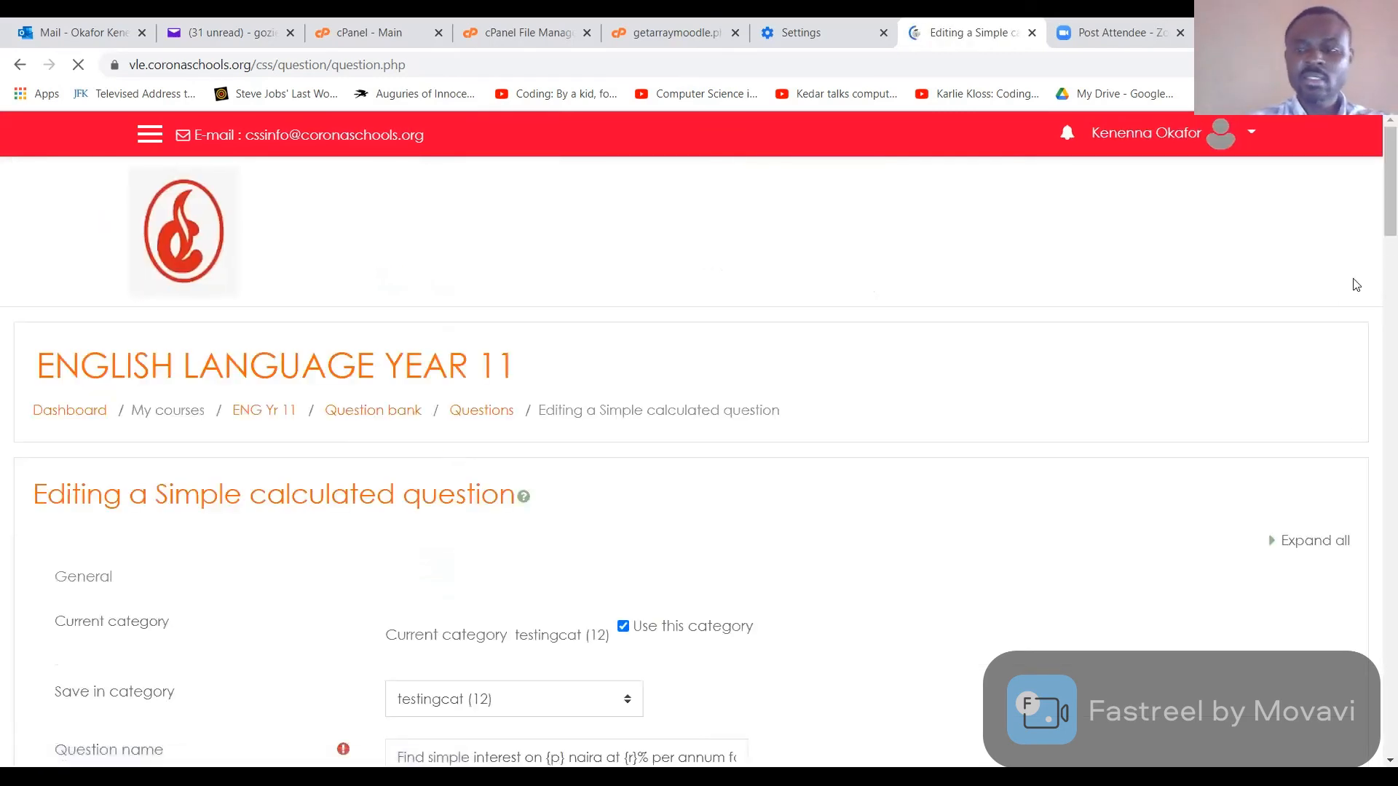
Display 2 sets of the generated wild card values.
{"action": "left_click_drag", "start_coordinate": [1376, 172], "coordinate": [1376, 631]}
{"action": "scroll", "coordinate": [1368, 604], "scroll_direction": "up", "scroll_amount": 2}
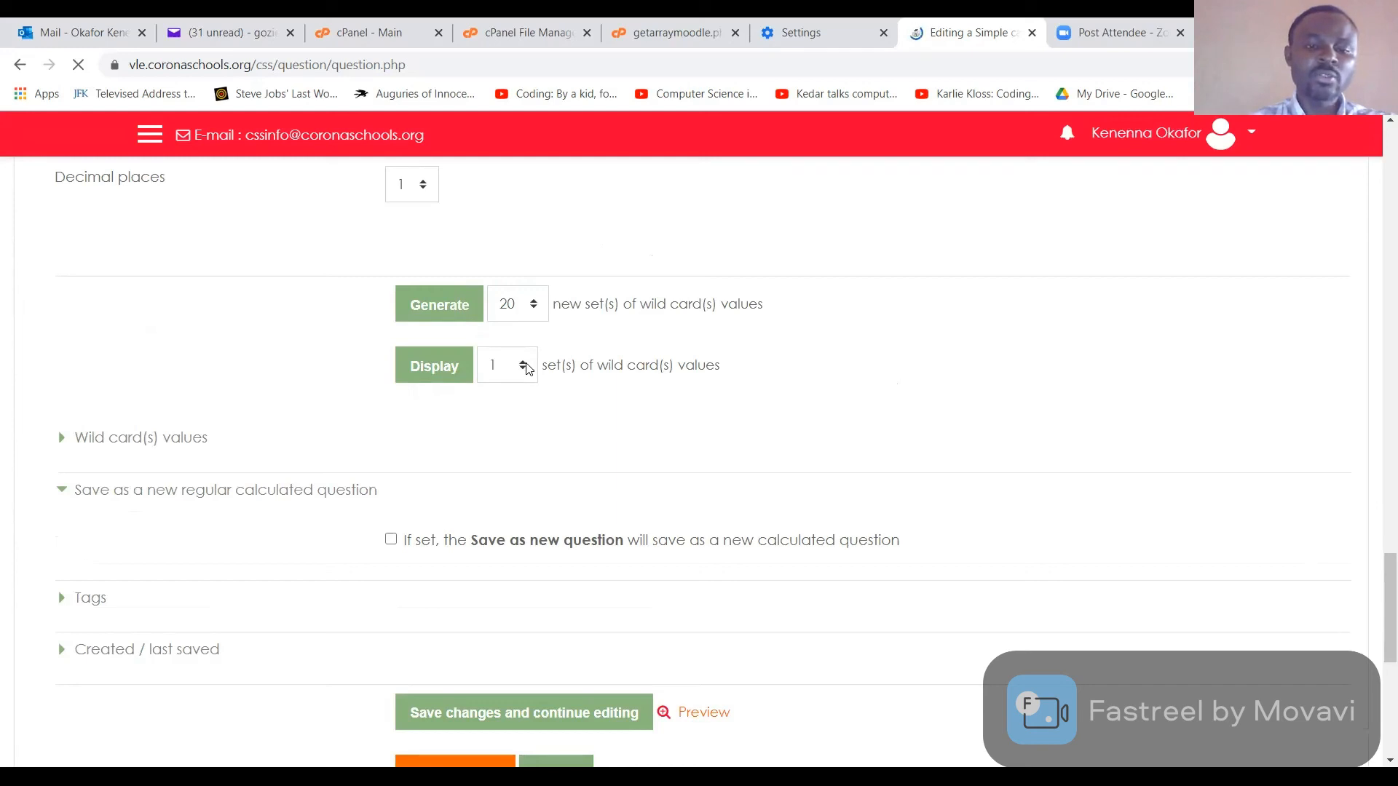
{"action": "left_click", "coordinate": [524, 365]}
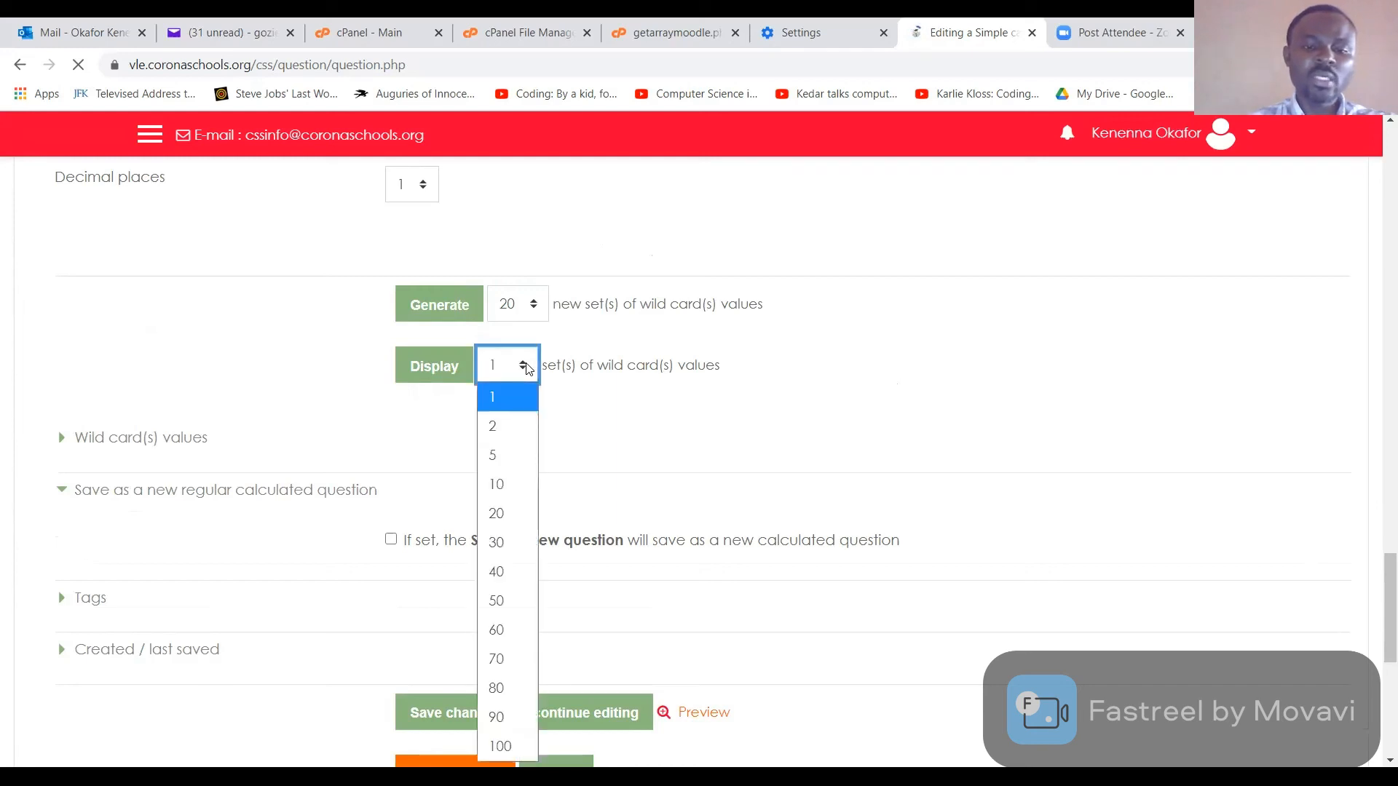
{"action": "left_click", "coordinate": [508, 428]}
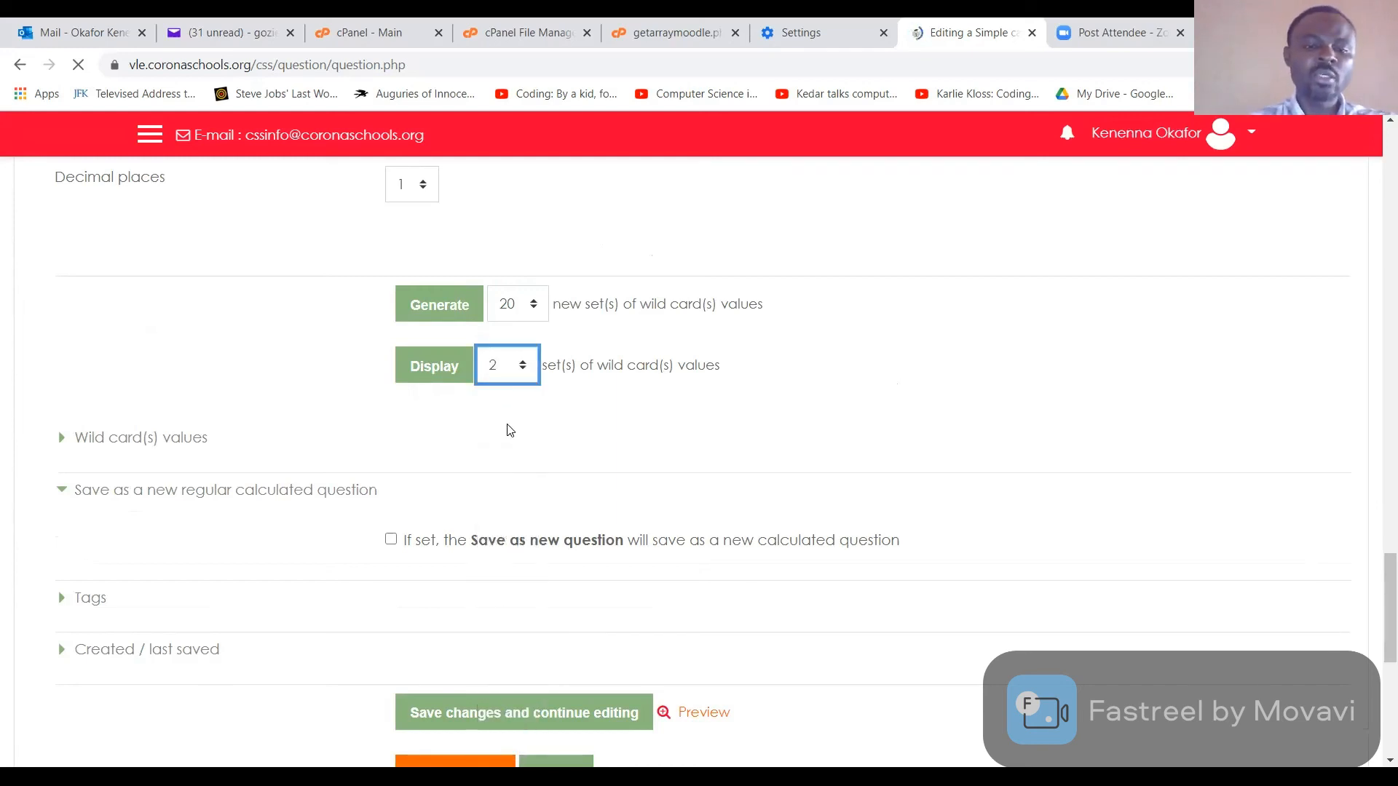
{"action": "left_click", "coordinate": [435, 369]}
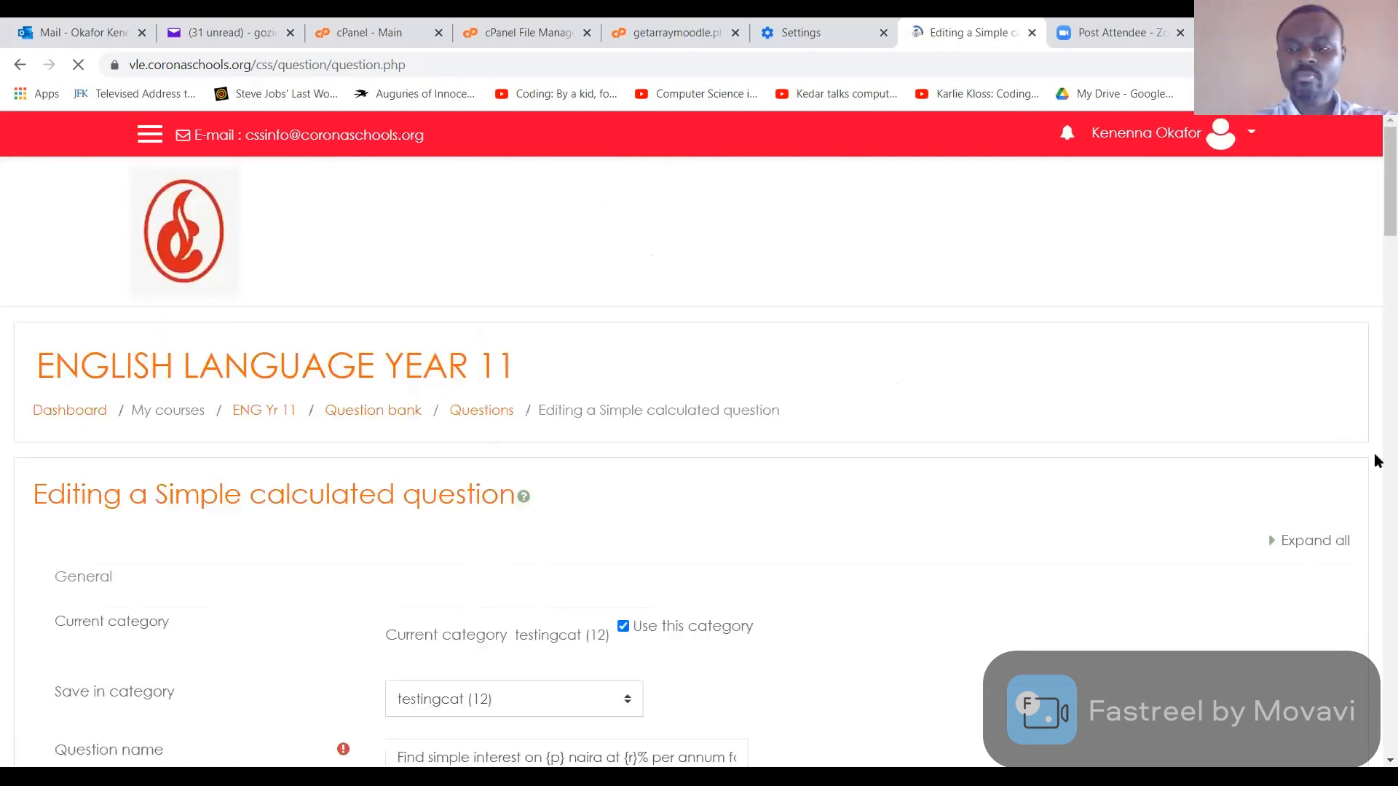
Check the wild card settings and save the changes to the simple interest question.
{"action": "scroll", "coordinate": [1376, 462], "scroll_direction": "down", "scroll_amount": 20}
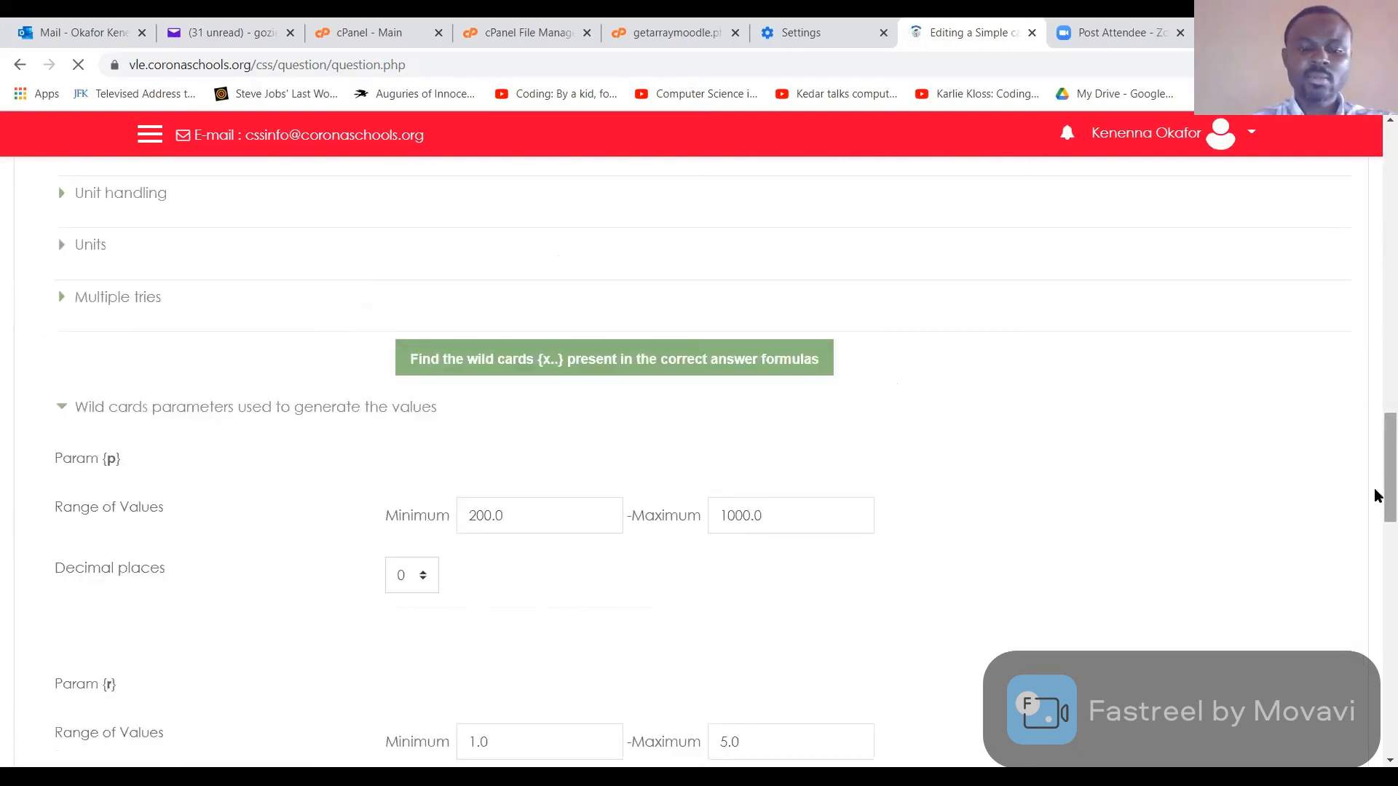
{"action": "scroll", "coordinate": [1376, 509], "scroll_direction": "down", "scroll_amount": 8}
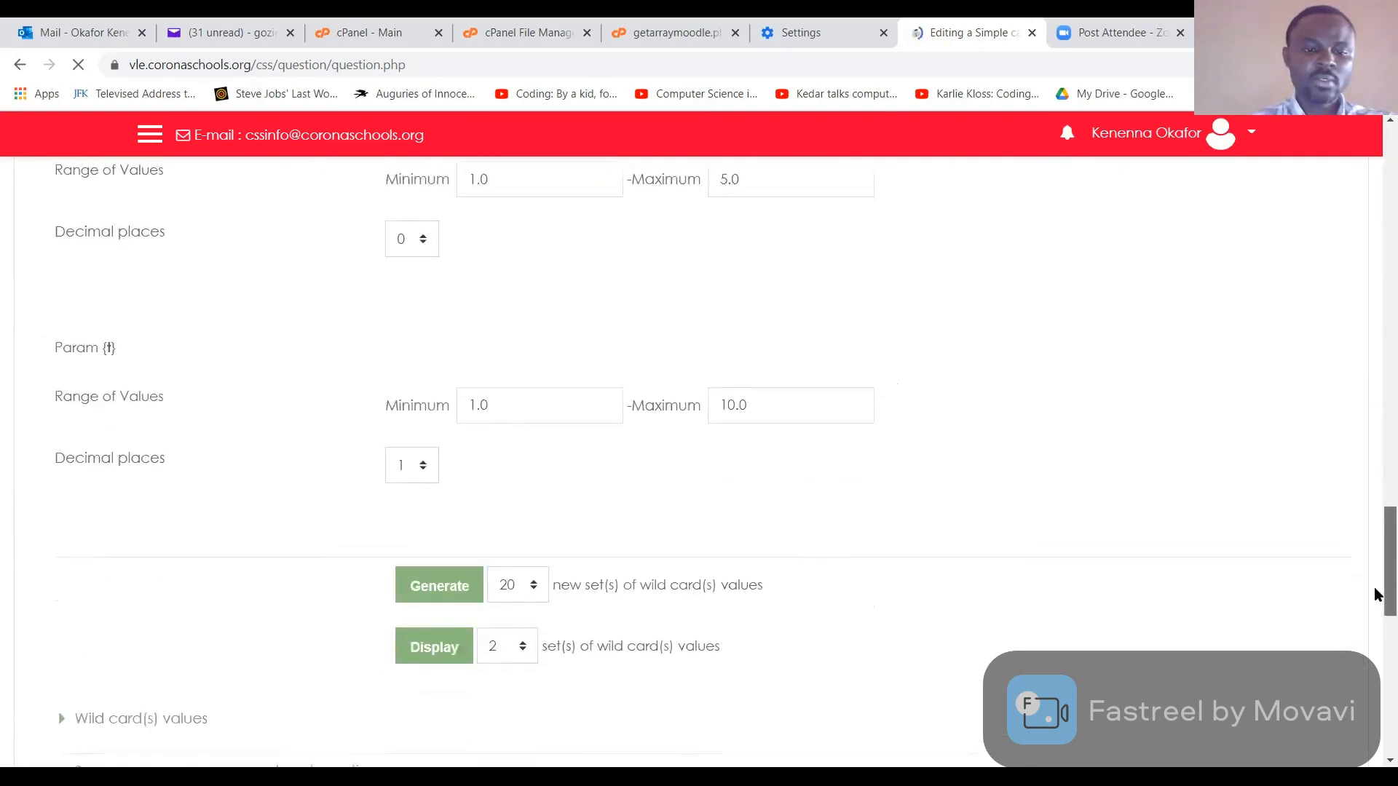
{"action": "scroll", "coordinate": [1376, 591], "scroll_direction": "down", "scroll_amount": 5}
{"action": "scroll", "coordinate": [1376, 612], "scroll_direction": "up", "scroll_amount": 3}
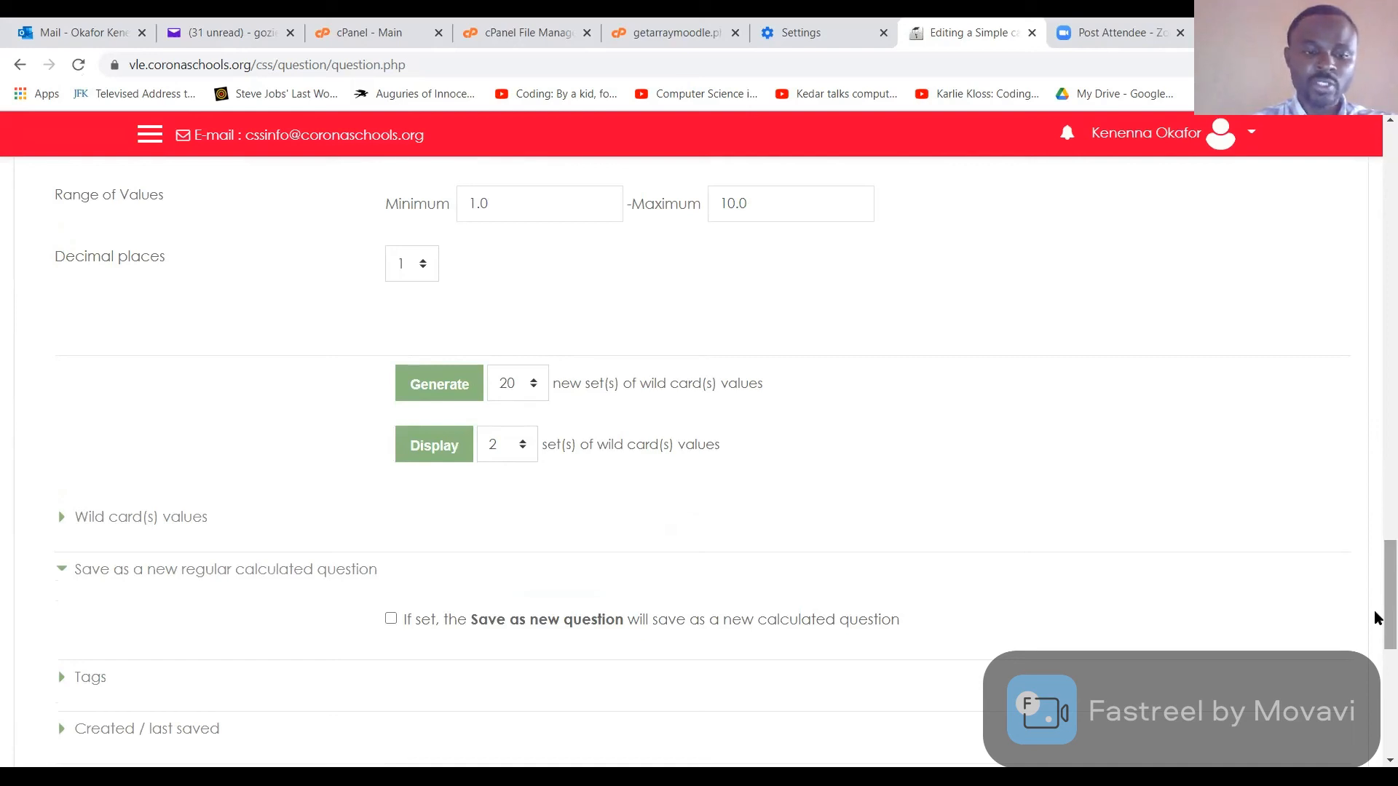
{"action": "left_click_drag", "start_coordinate": [1376, 617], "coordinate": [1375, 676]}
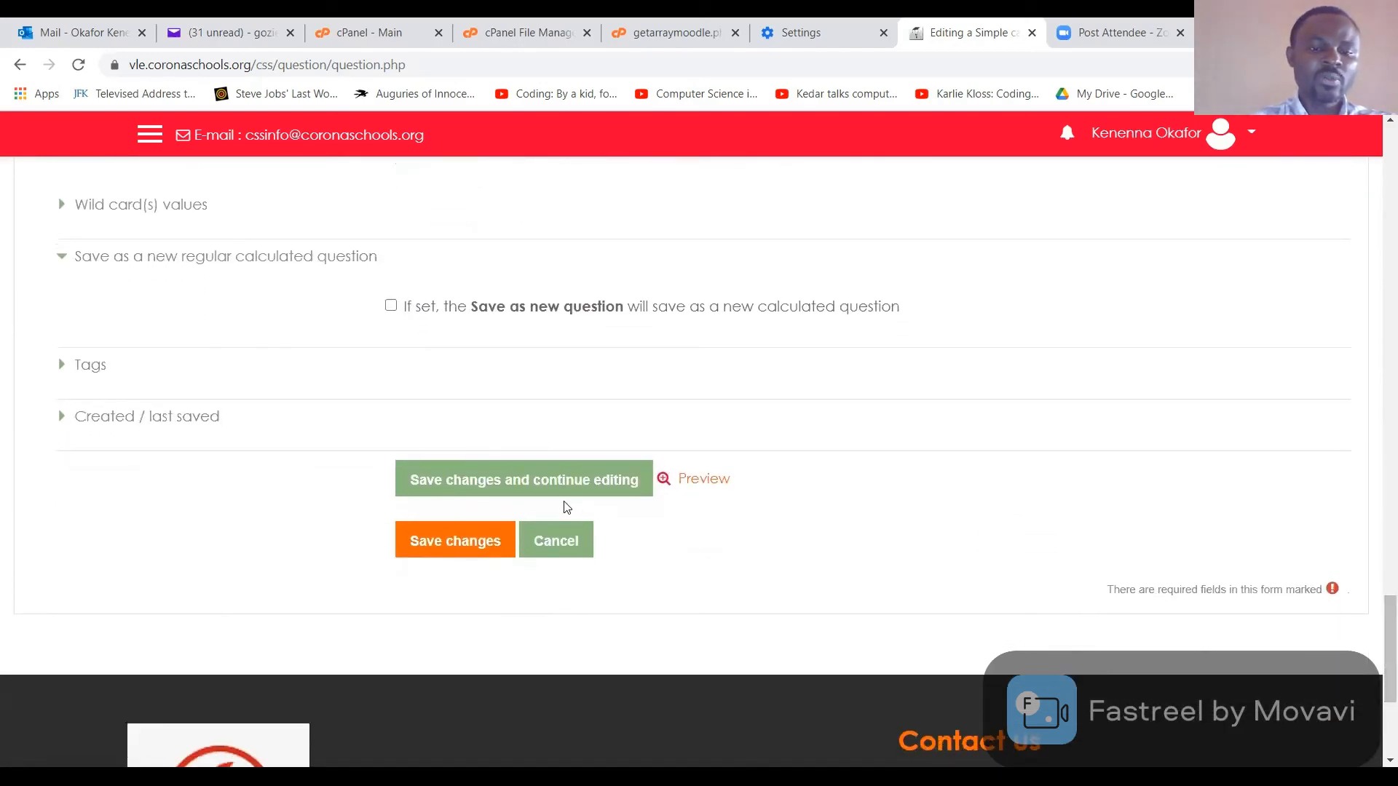
{"action": "left_click_drag", "start_coordinate": [1376, 632], "coordinate": [1377, 650]}
{"action": "left_click", "coordinate": [464, 435]}
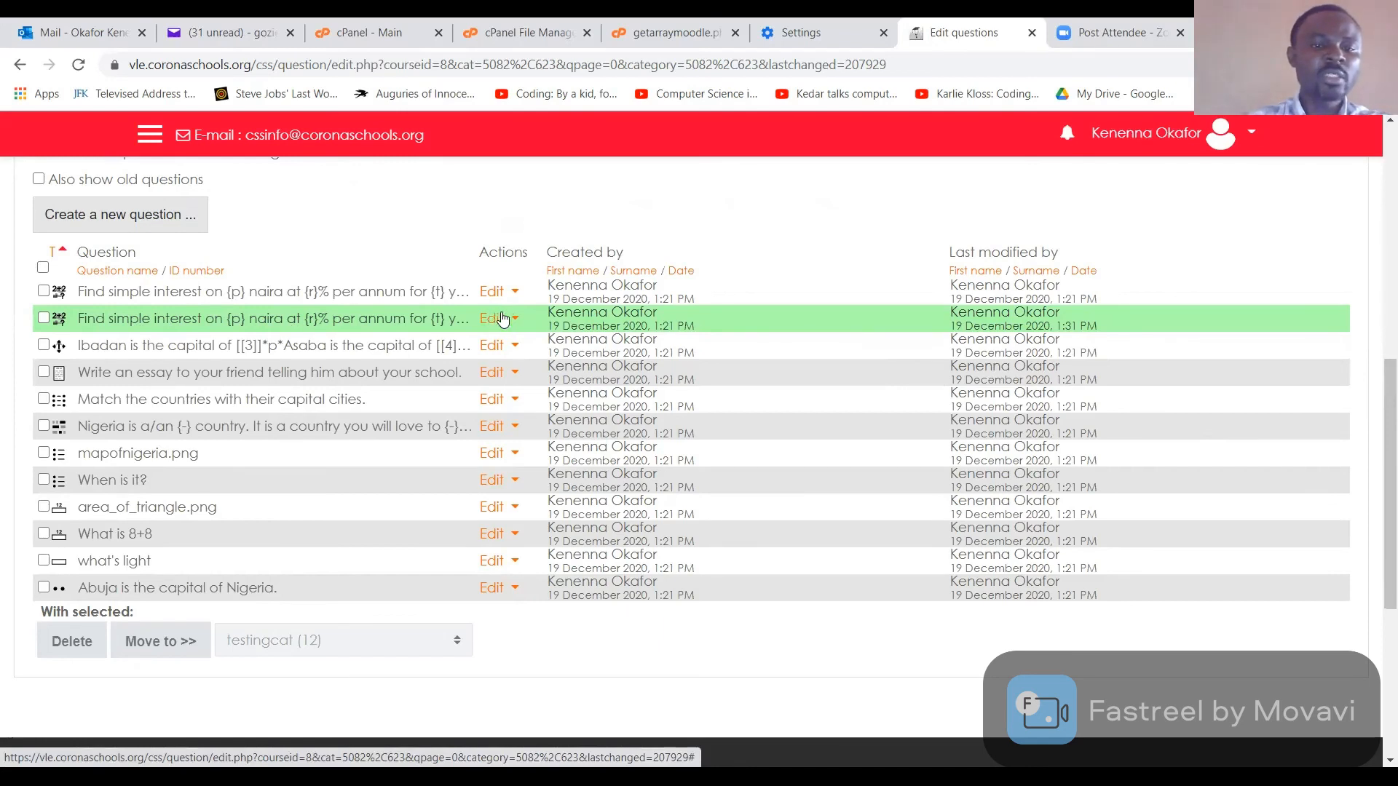
Submit 4834 as the answer in a preview of the second listed simple interest question and restart the attempt.
{"action": "left_click", "coordinate": [502, 320]}
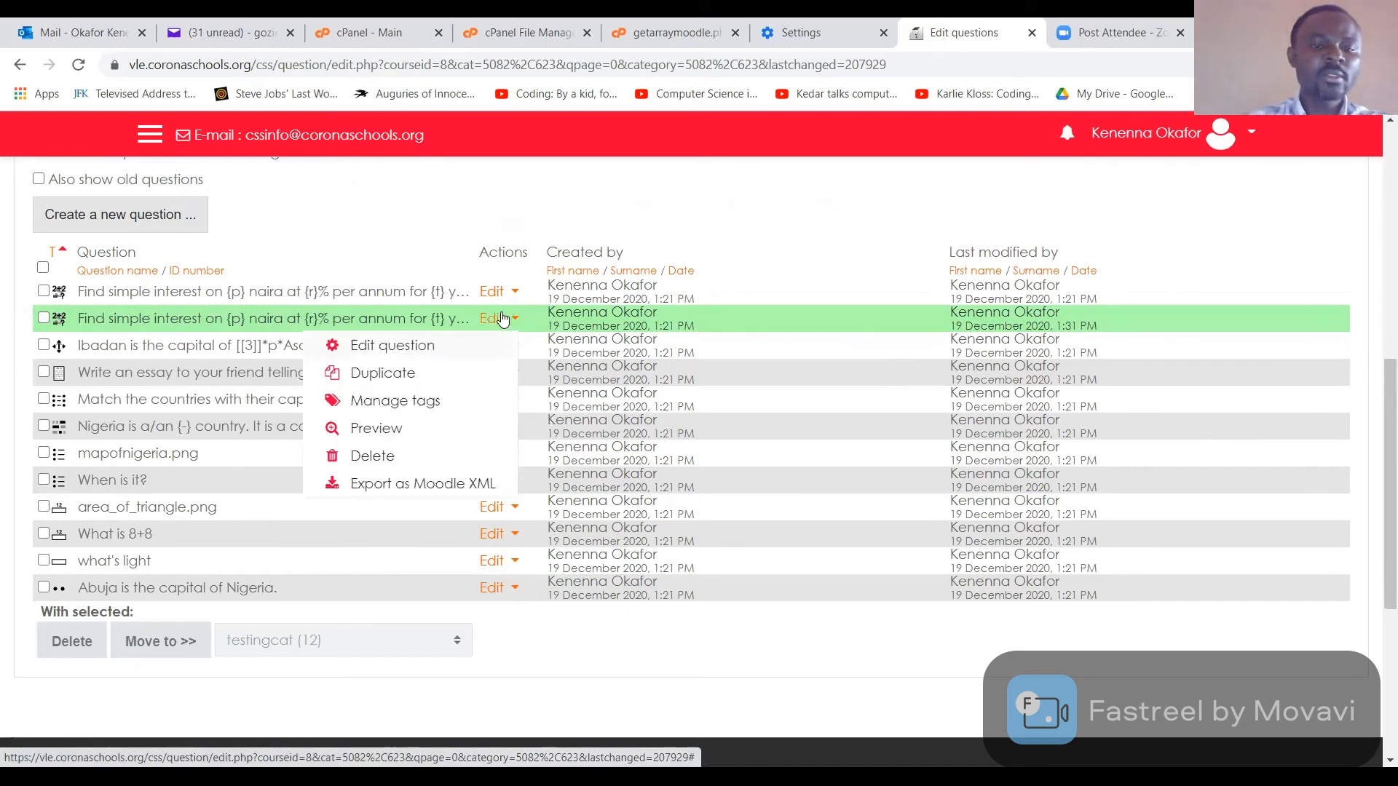
{"action": "left_click", "coordinate": [368, 428]}
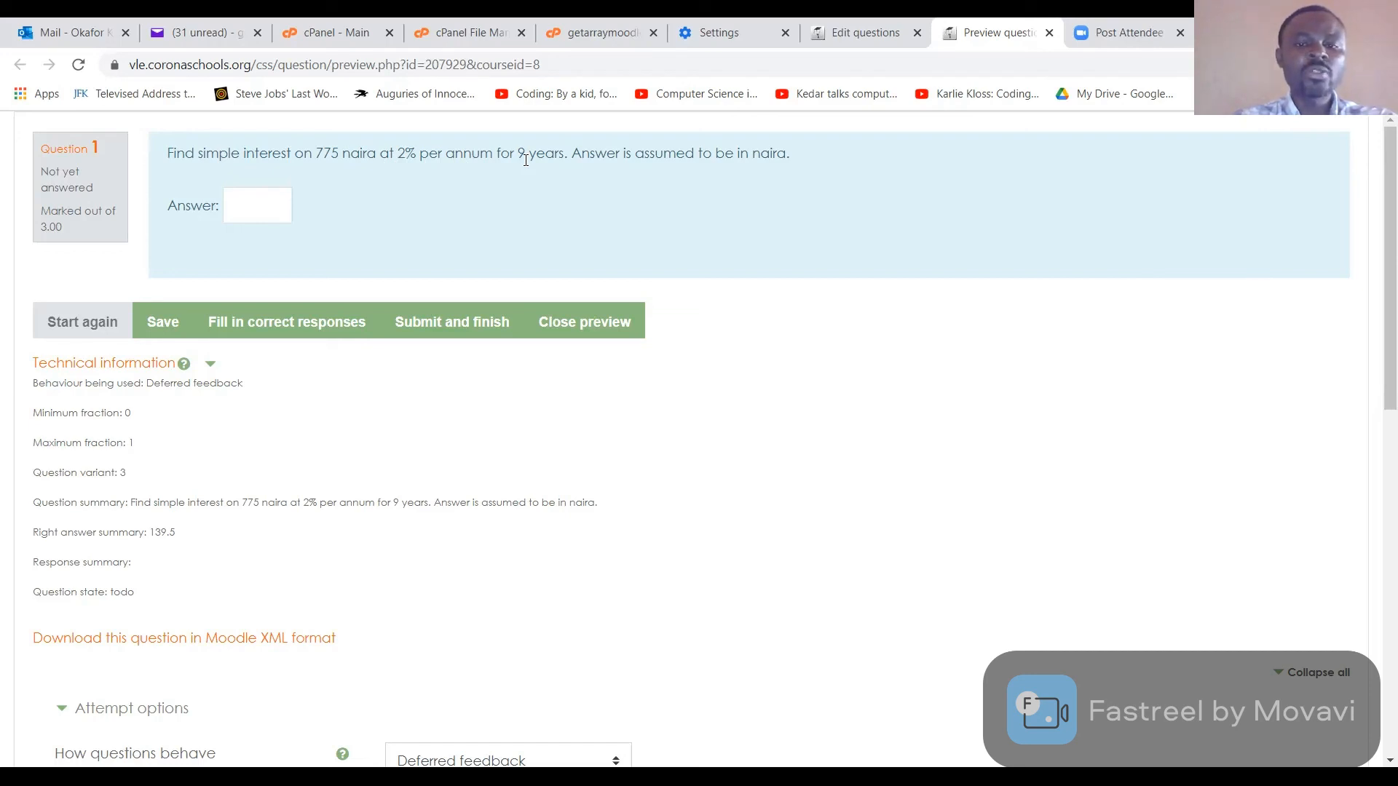
{"action": "left_click", "coordinate": [275, 210]}
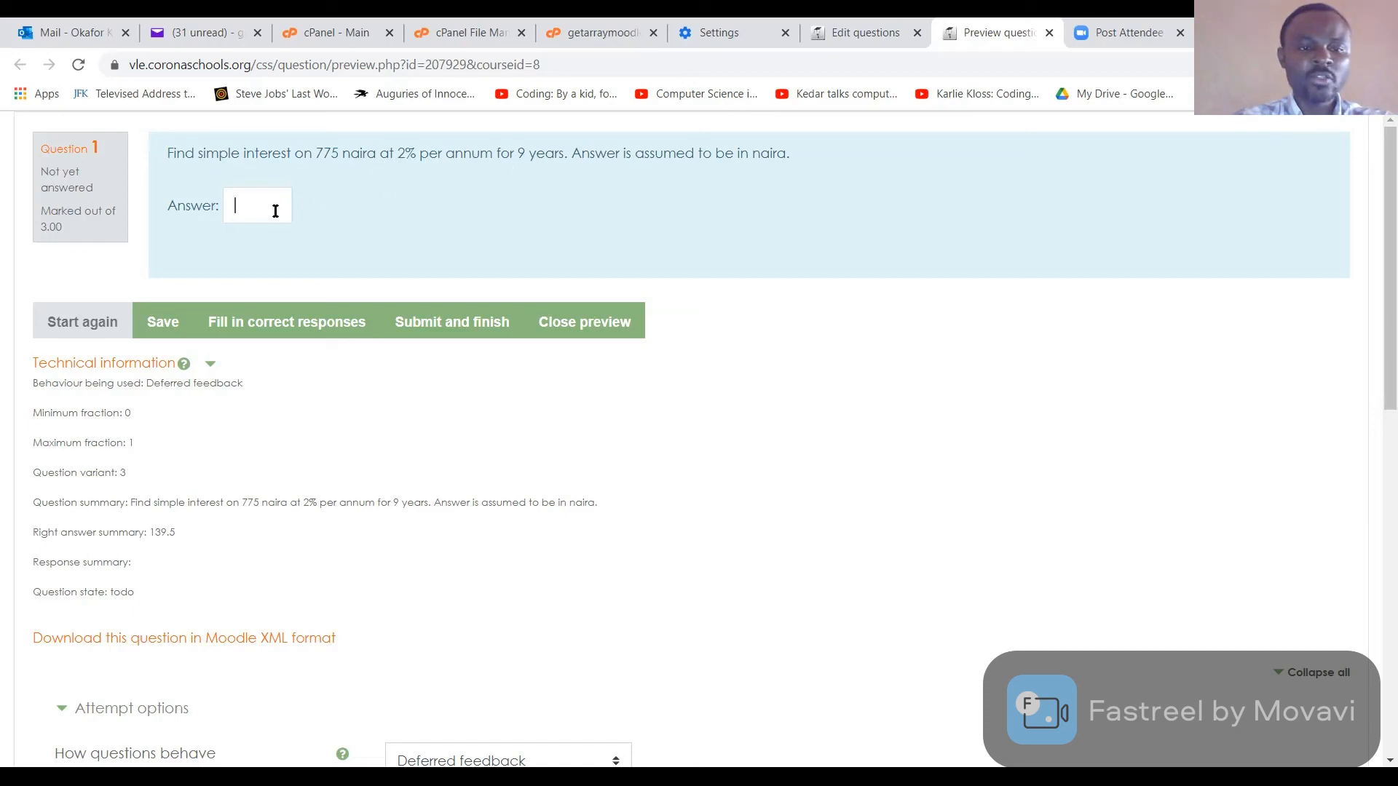
{"action": "type", "text": "4834"}
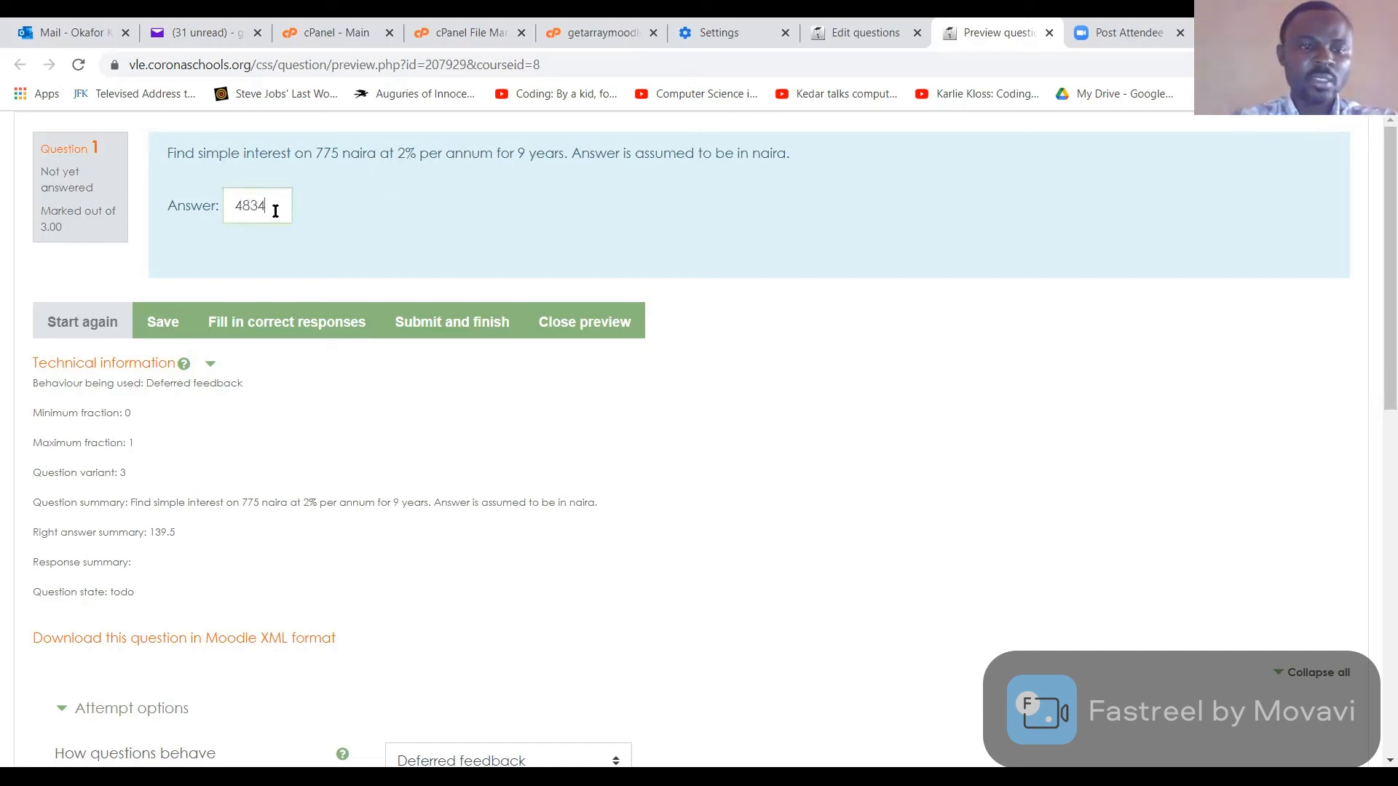
{"action": "left_click", "coordinate": [437, 328]}
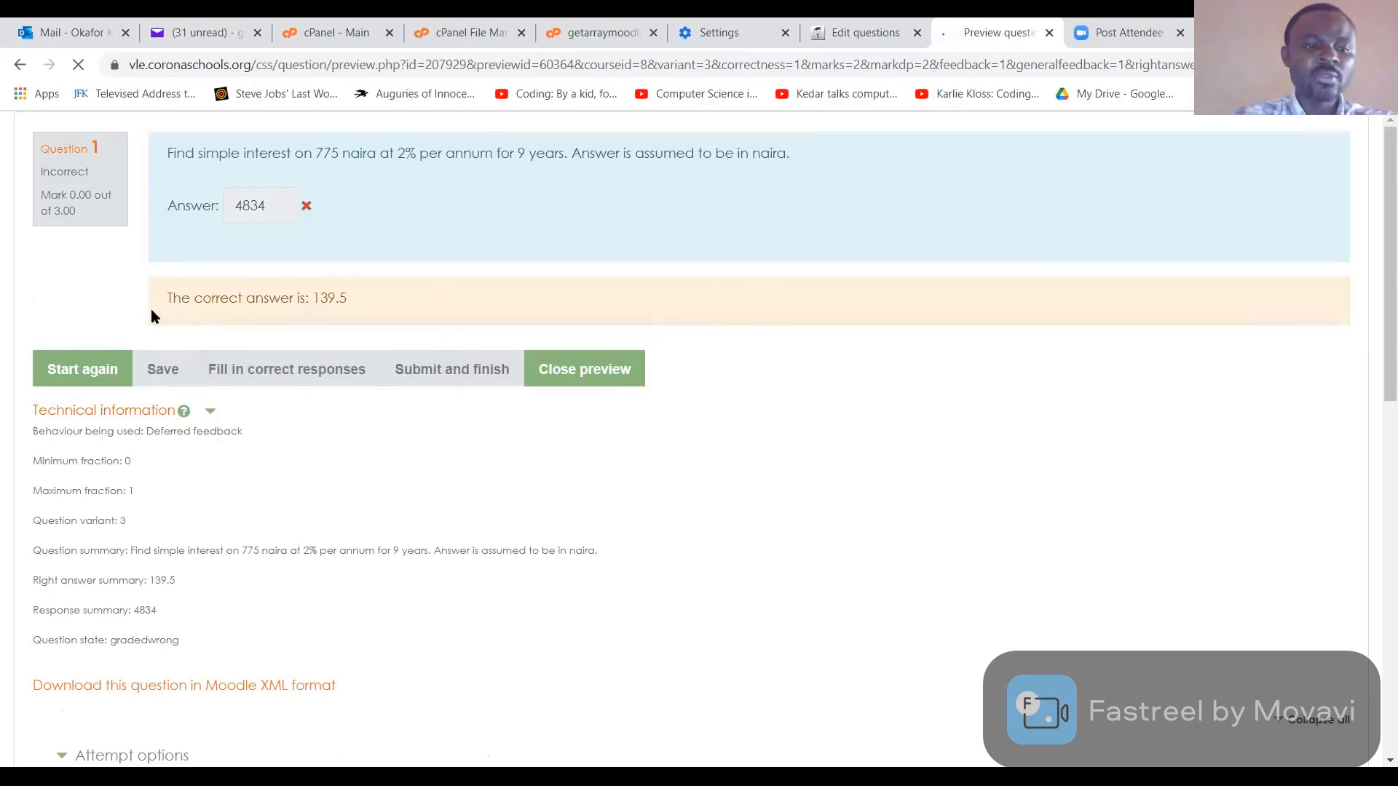
{"action": "left_click", "coordinate": [90, 371]}
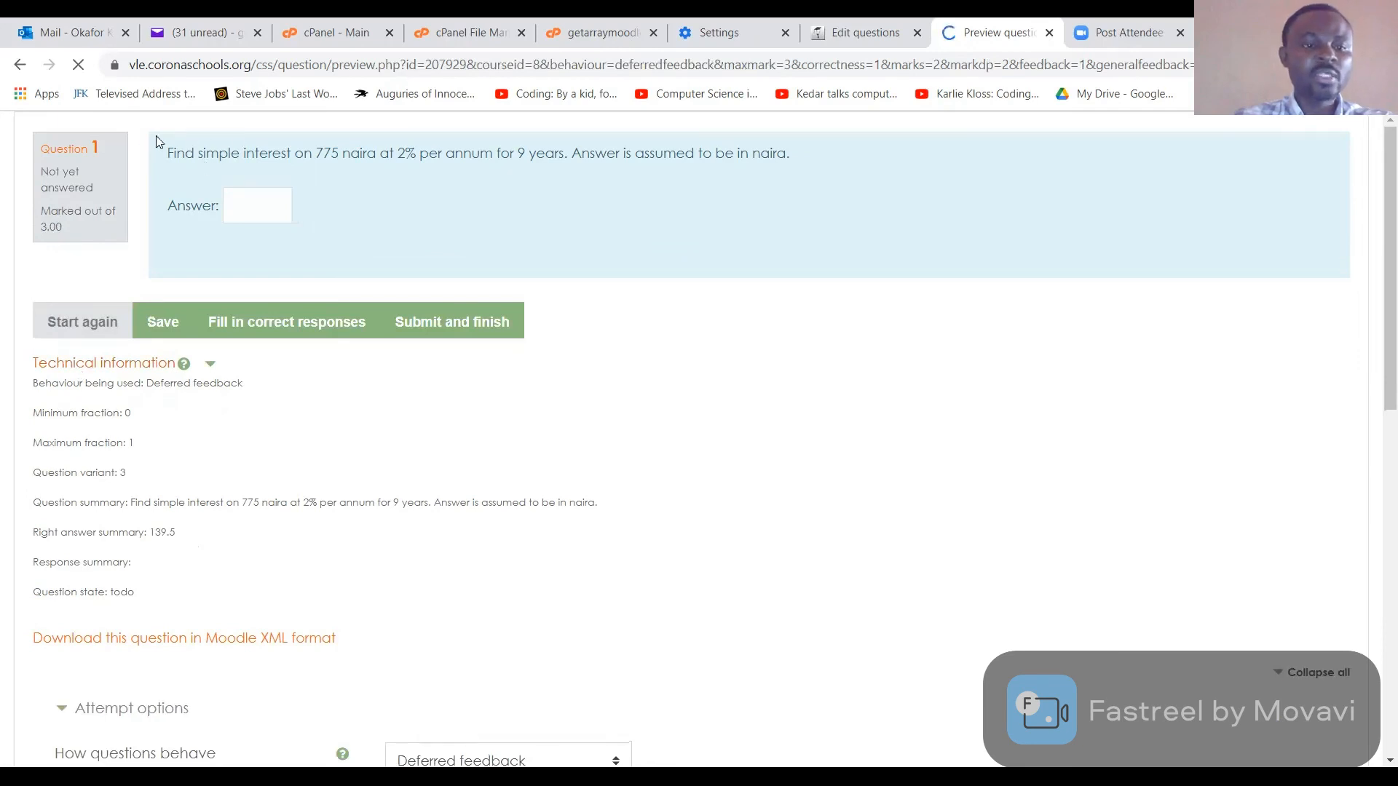
Submit and finish the restarted simple interest preview attempt with the answer left blank, and close the preview.
{"action": "left_click", "coordinate": [82, 67]}
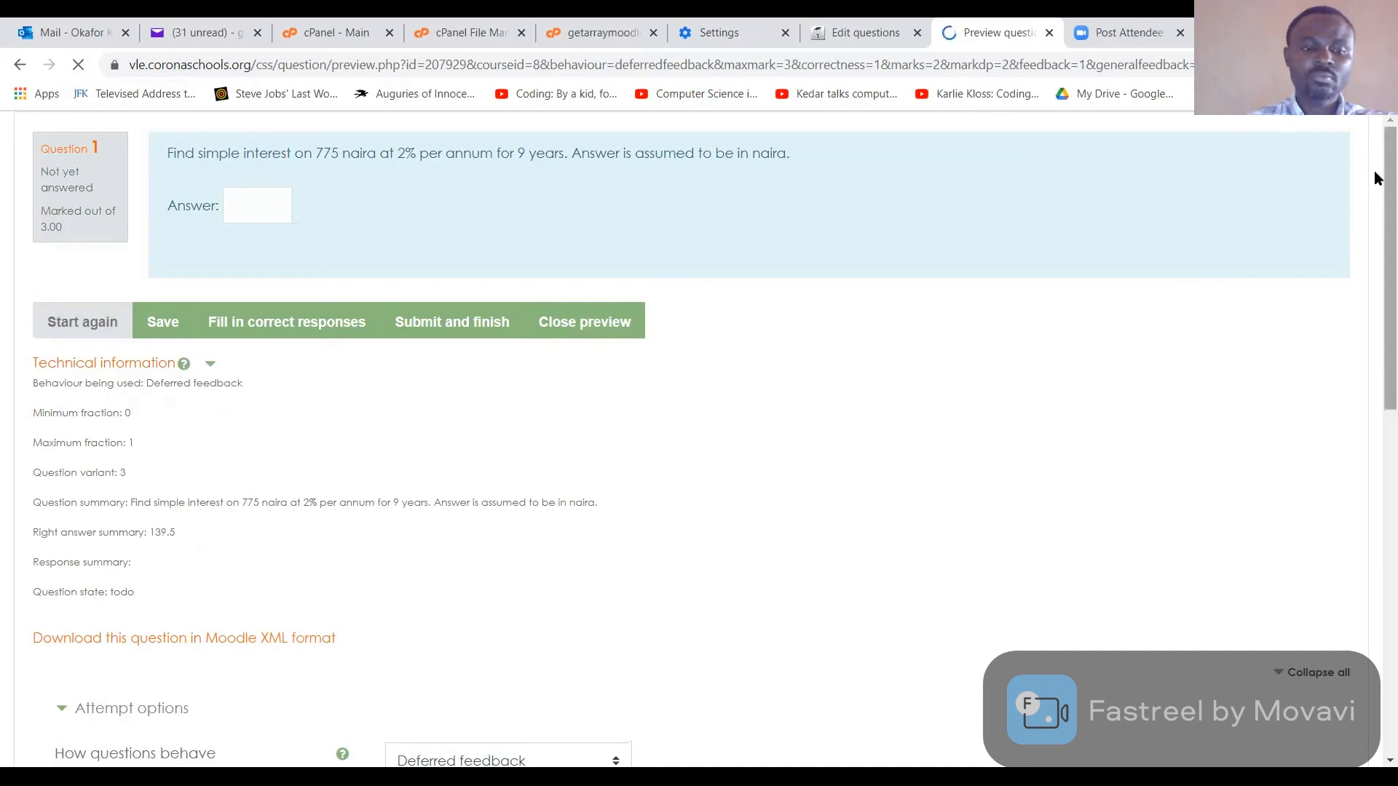
{"action": "mouse_move", "coordinate": [1376, 178]}
{"action": "left_mouse_down"}
{"action": "mouse_move", "coordinate": [1376, 290]}
{"action": "mouse_move", "coordinate": [1376, 162]}
{"action": "left_mouse_up"}
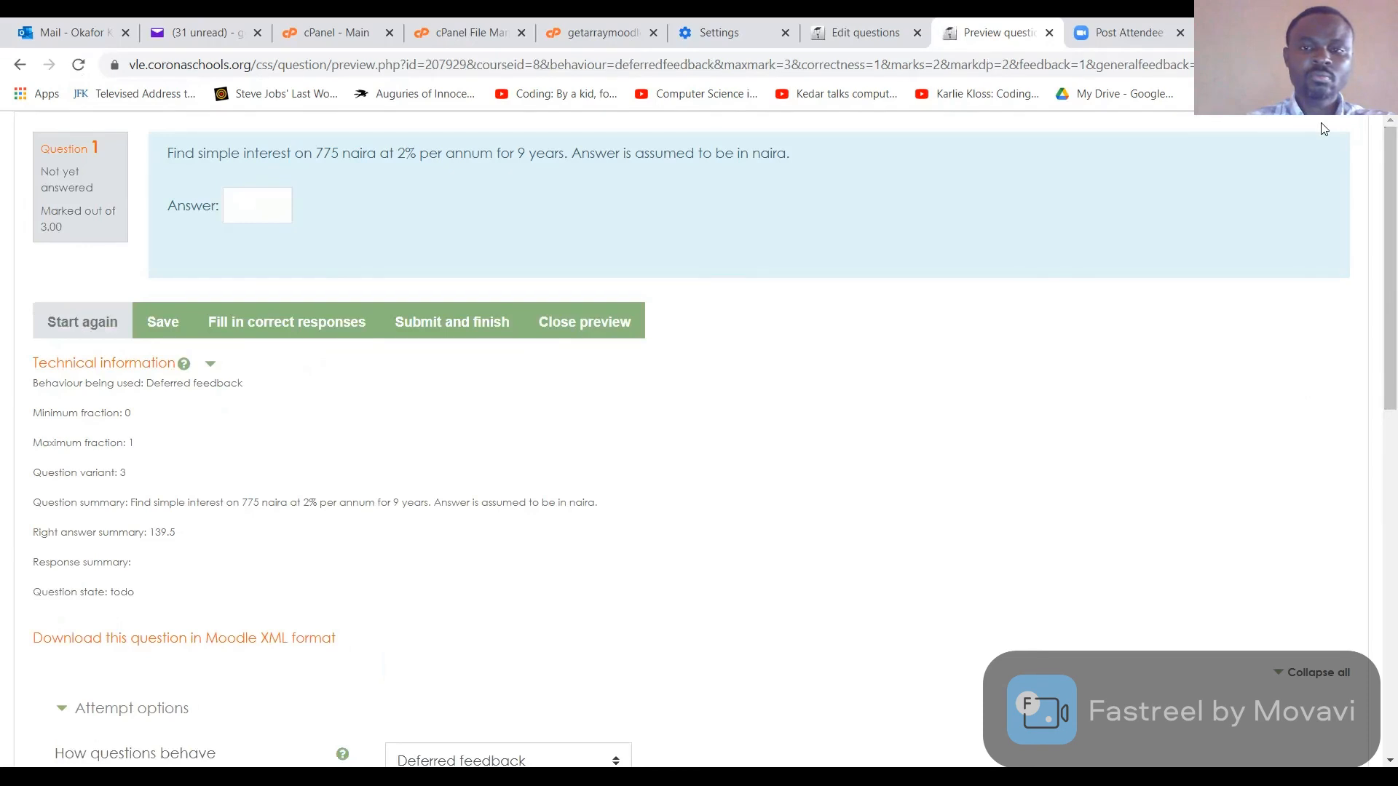
{"action": "left_click", "coordinate": [442, 325]}
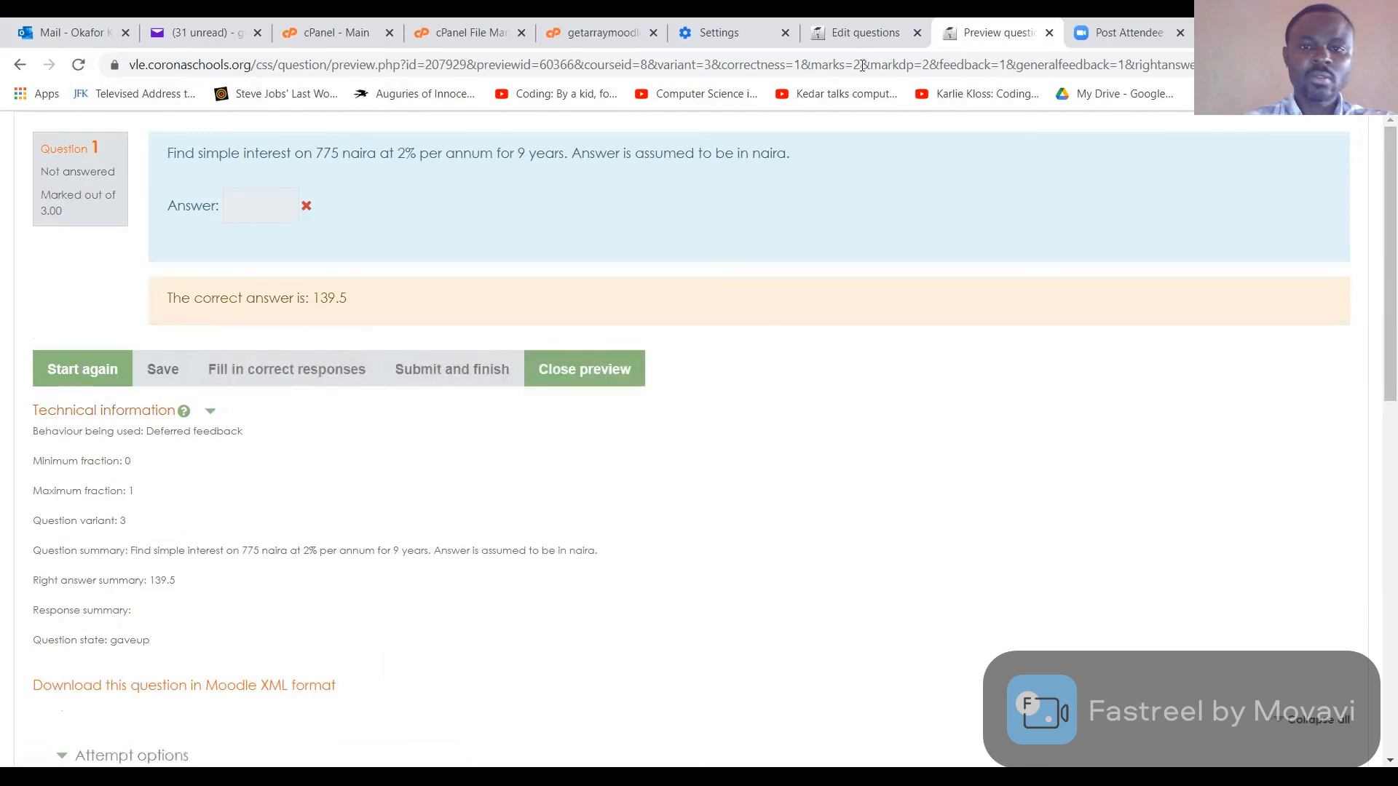
{"action": "left_click", "coordinate": [1049, 32]}
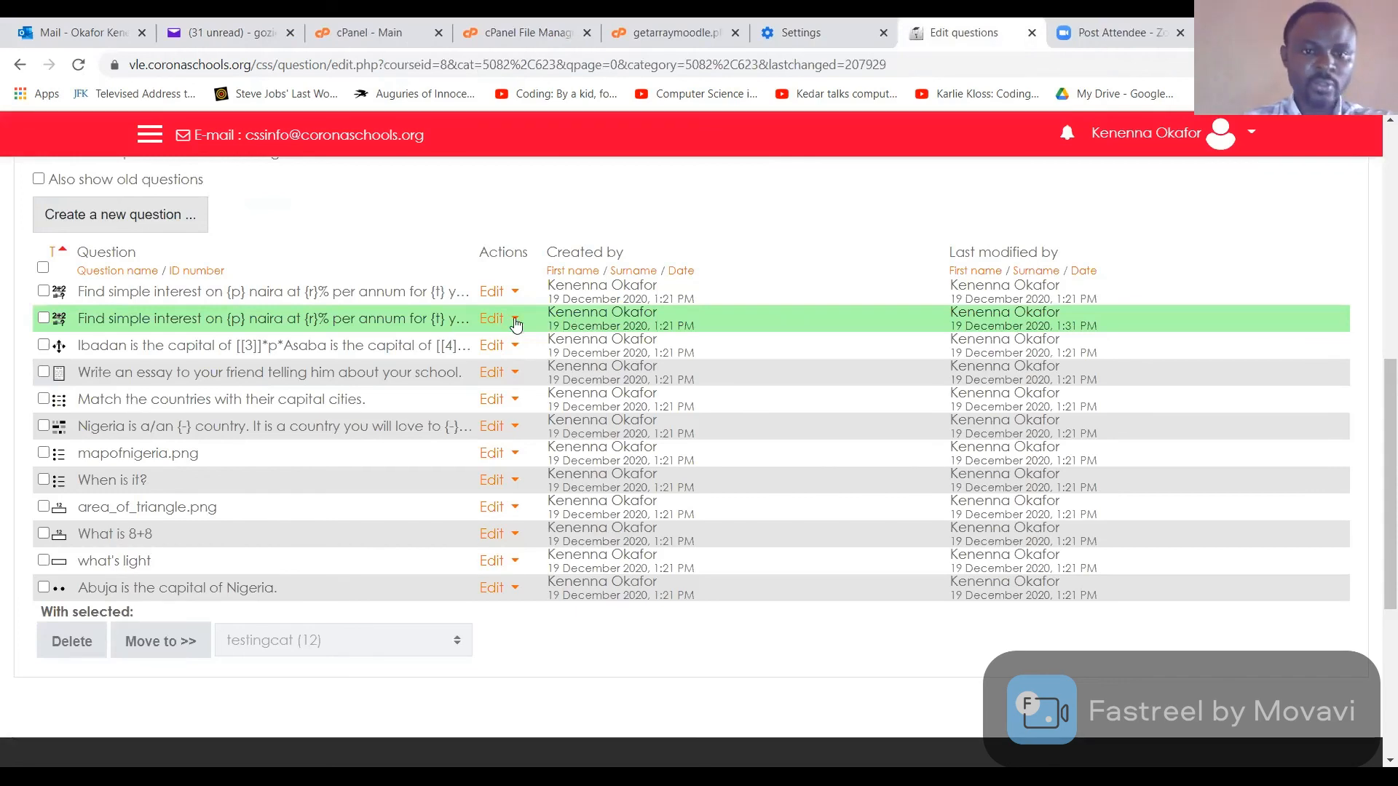
Preview the second listed simple interest question again, check the wild card values substituted in its text, and close the preview.
{"action": "left_click", "coordinate": [514, 321]}
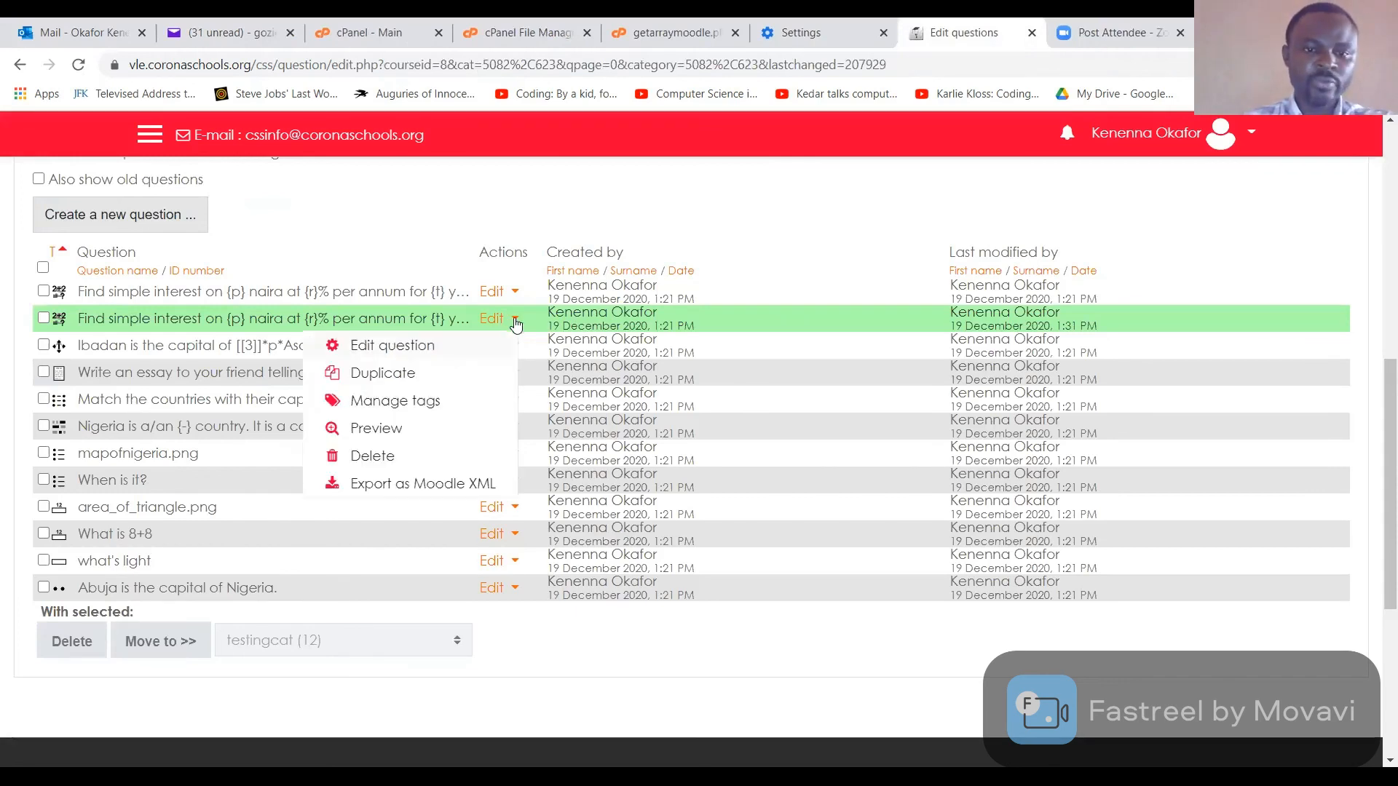
{"action": "left_click", "coordinate": [379, 428]}
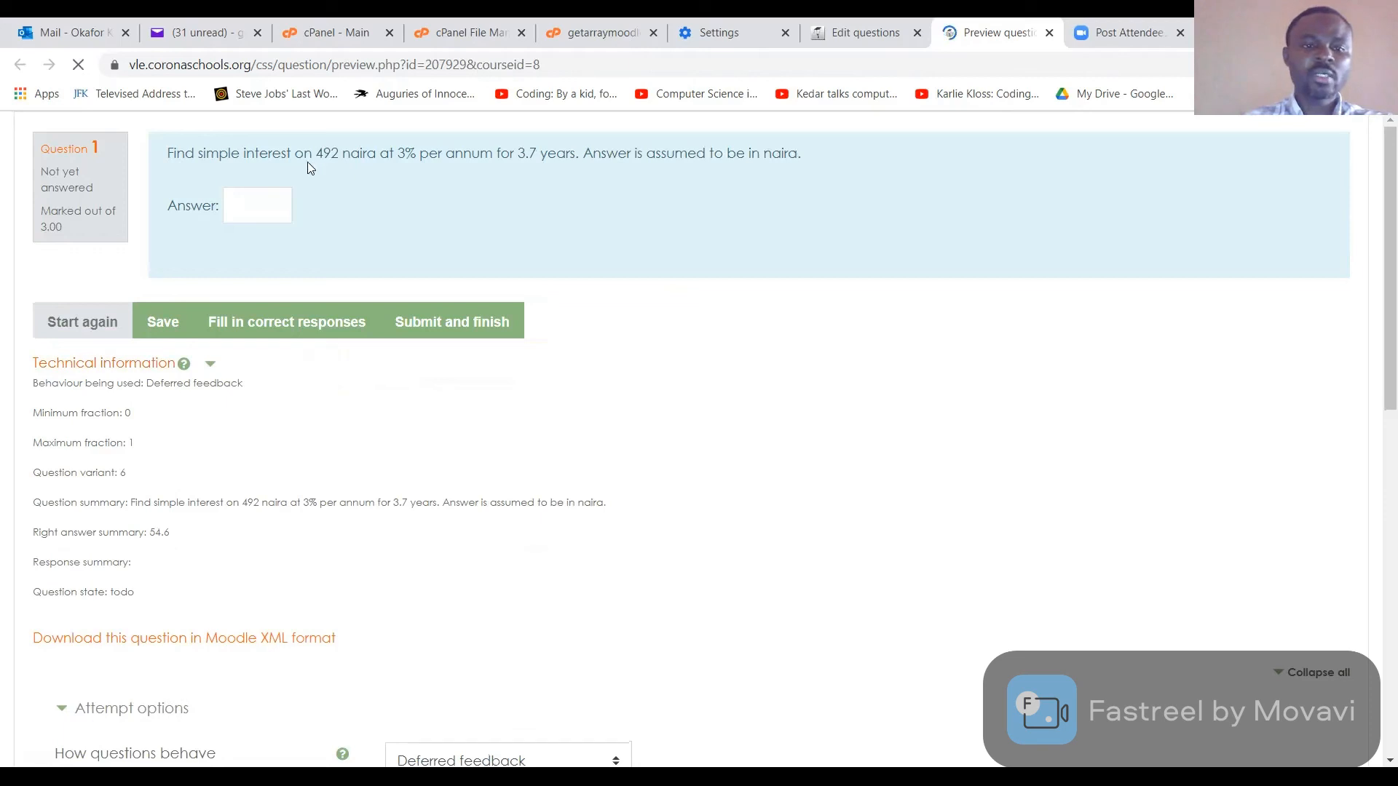
{"action": "left_click_drag", "start_coordinate": [316, 152], "coordinate": [340, 151]}
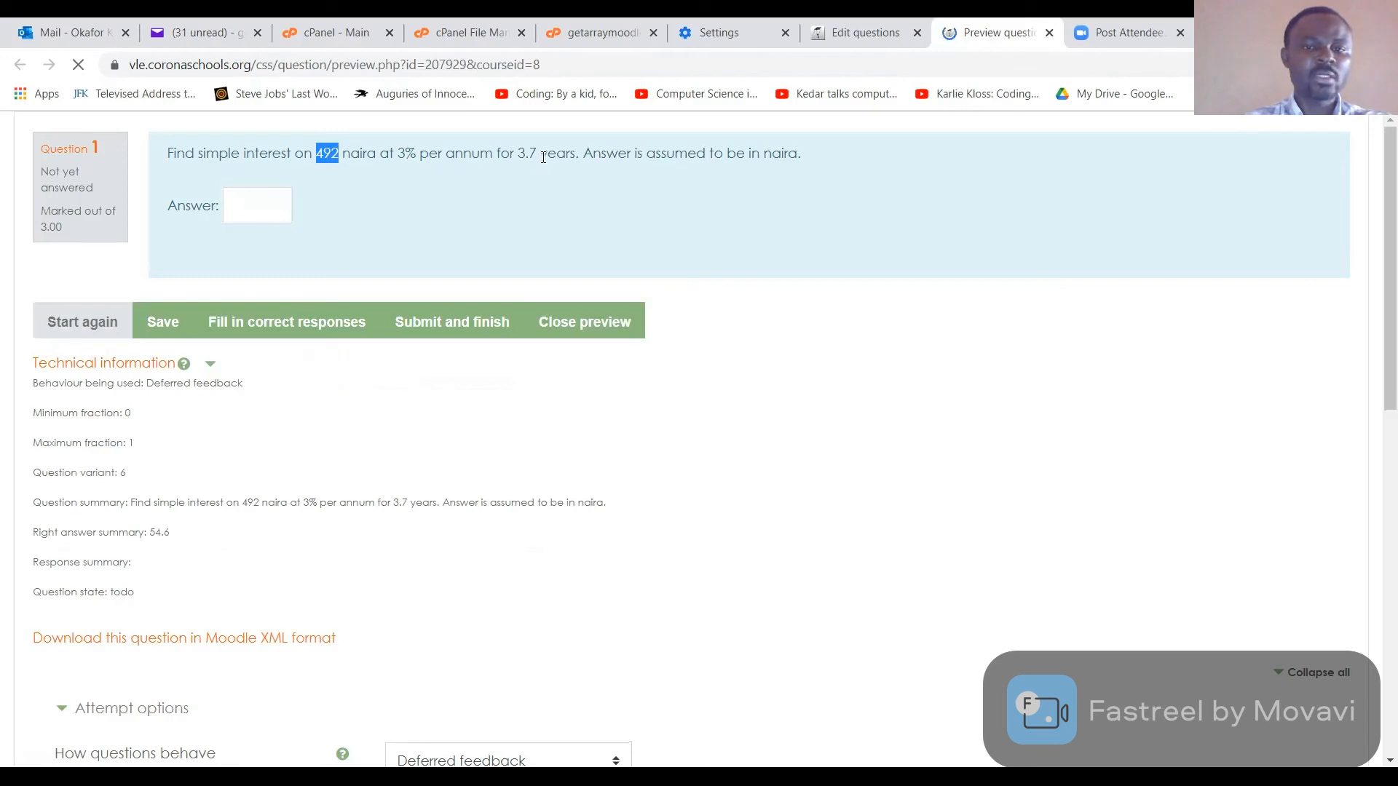
{"action": "left_click", "coordinate": [243, 211]}
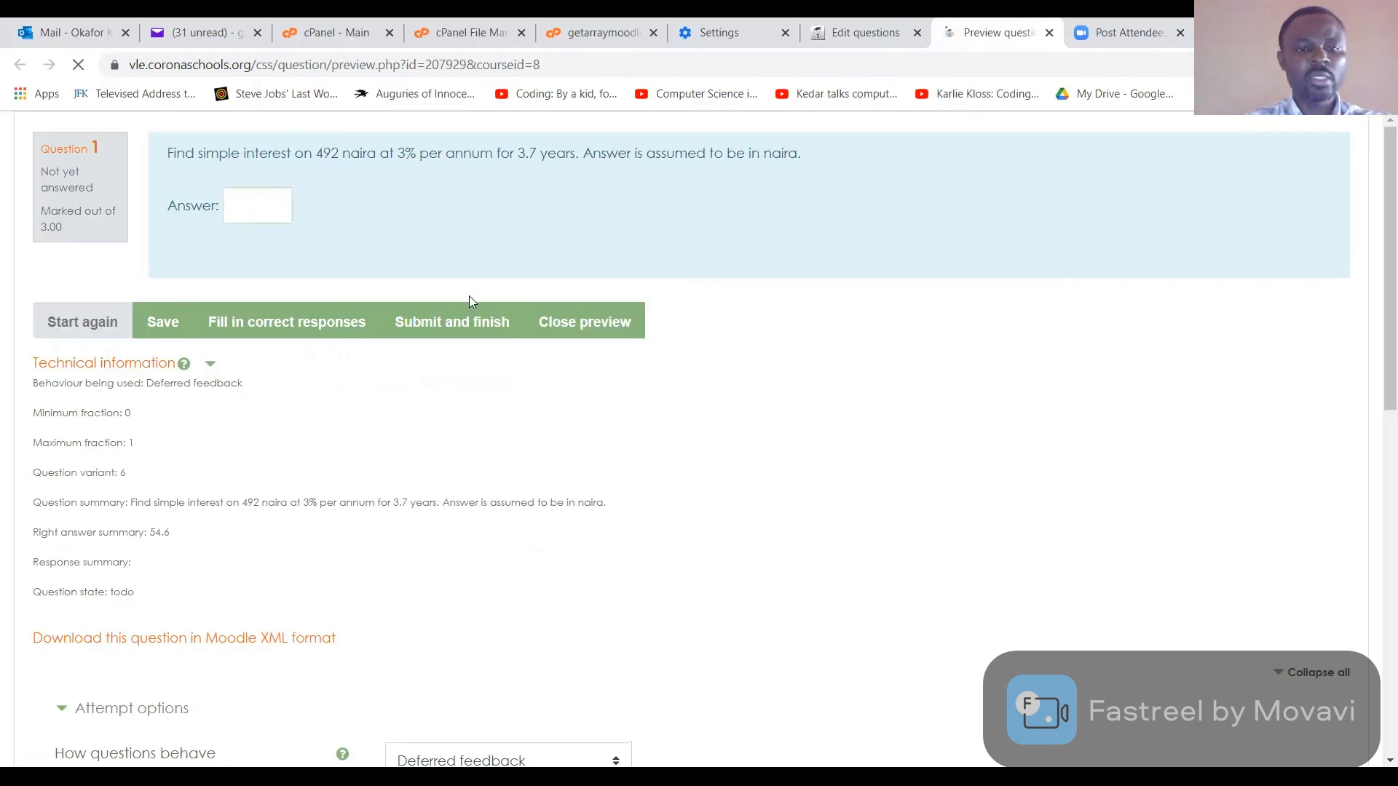
{"action": "left_click", "coordinate": [582, 321]}
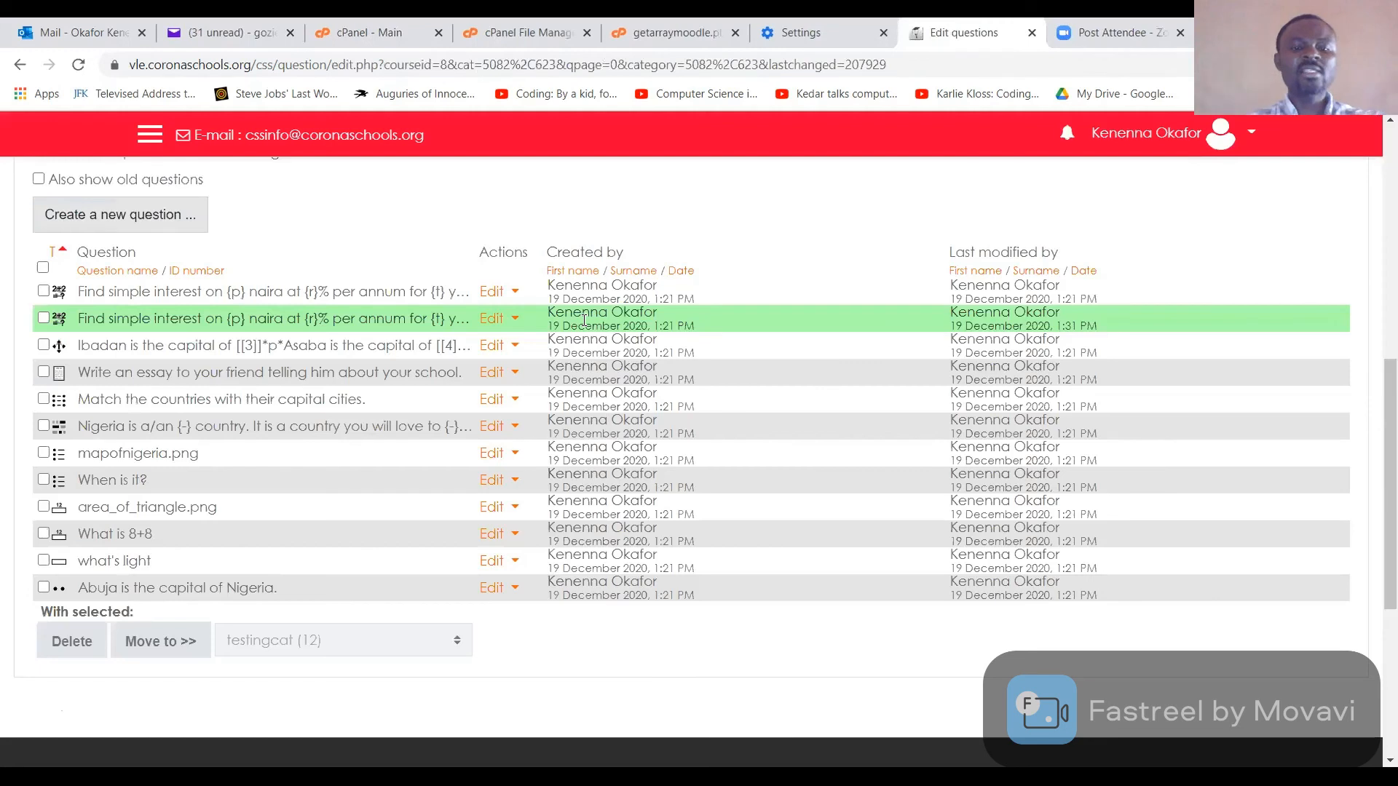